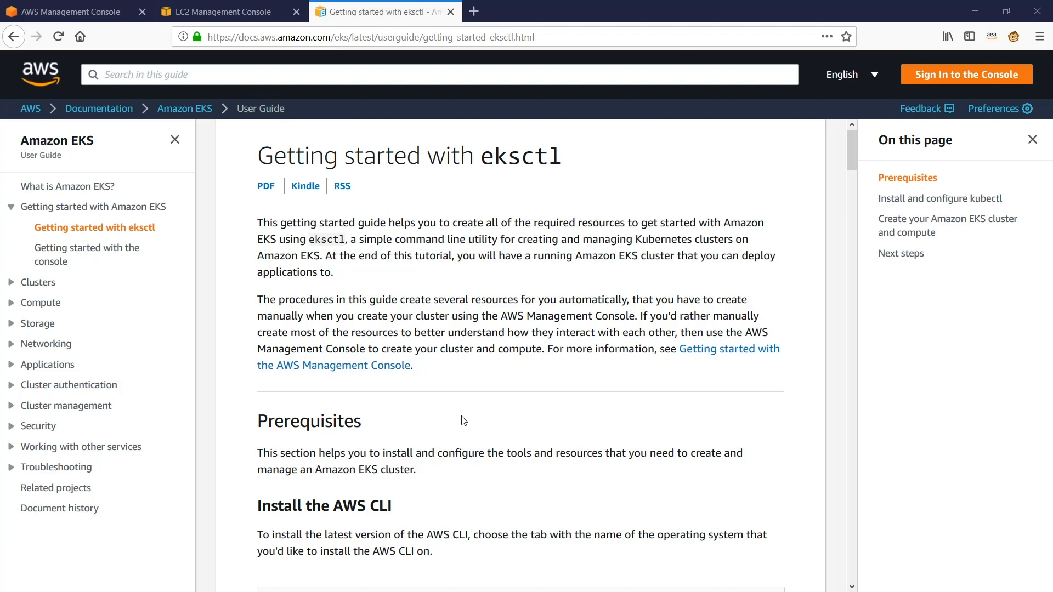
# - Read the eksctl guide's prerequisites on installing the AWS CLI, configuring its credentials and installing eksctl
pyautogui.scroll(-3, 463, 421)
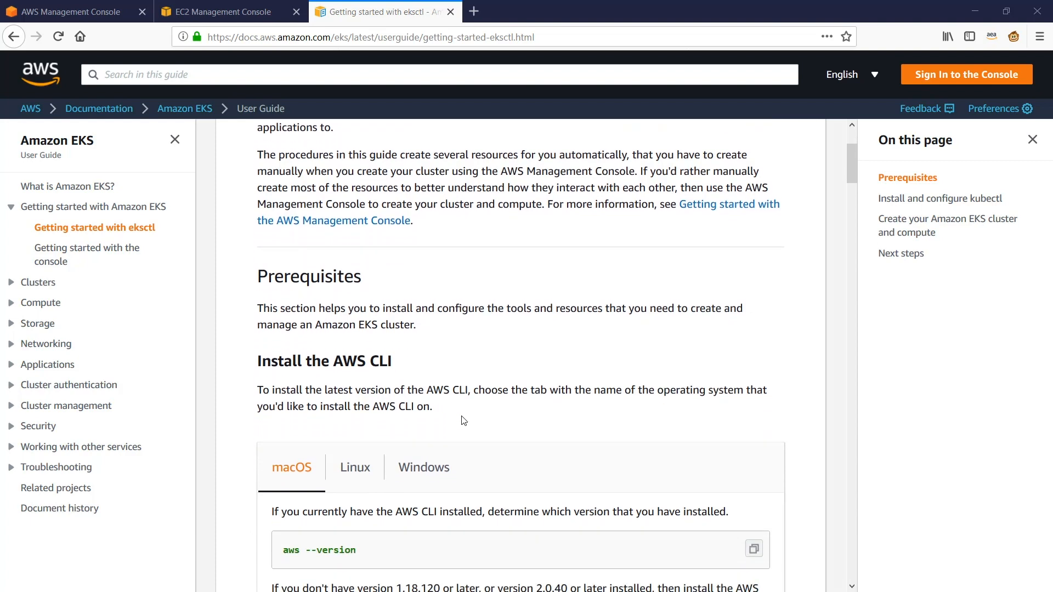
pyautogui.scroll(-4, 464, 421)
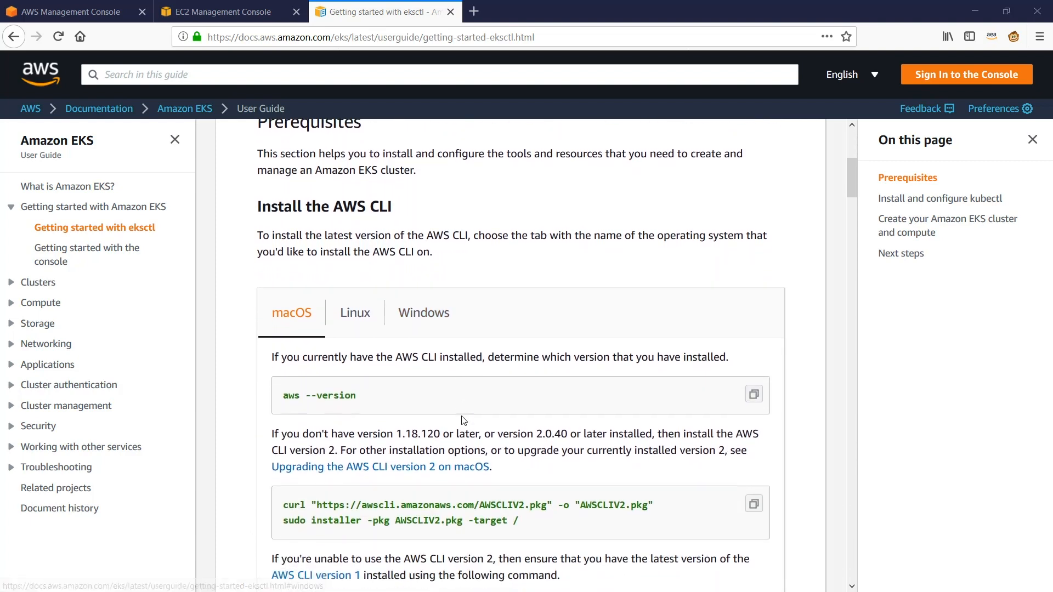
pyautogui.scroll(-6, 463, 421)
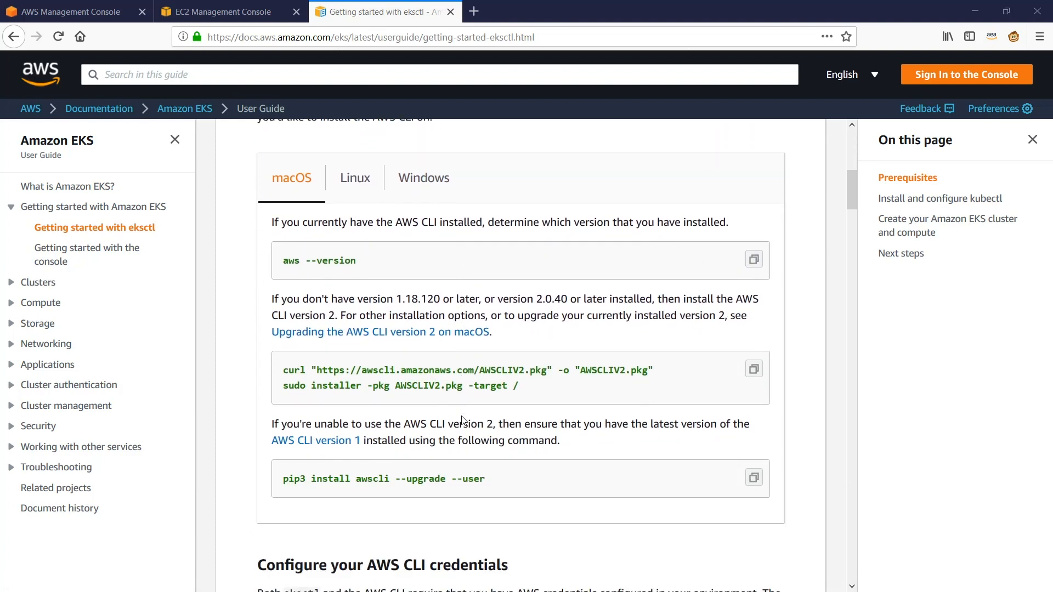
pyautogui.scroll(-6, 464, 421)
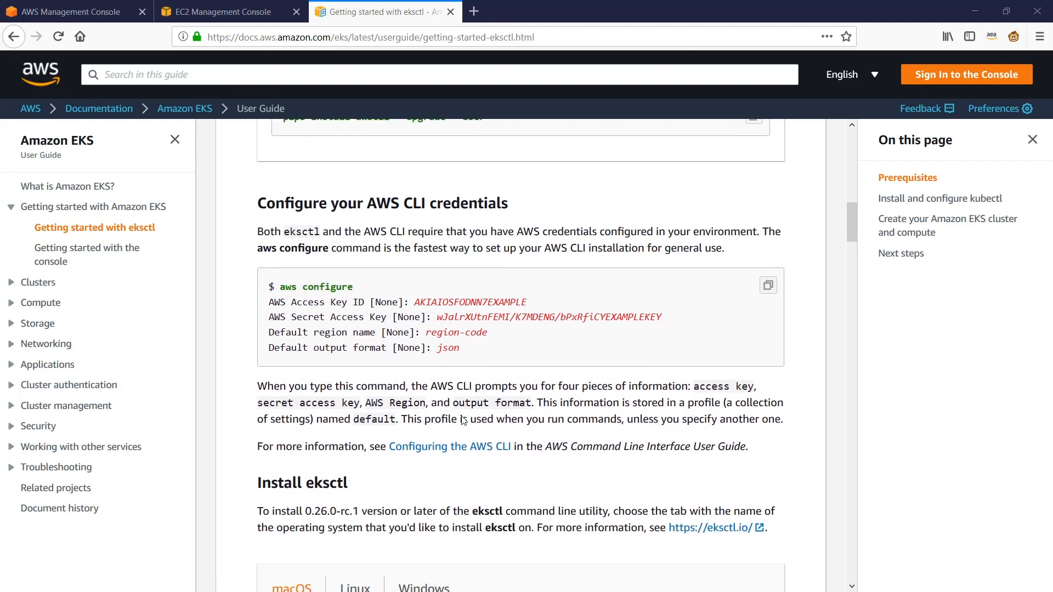
pyautogui.scroll(-3, 462, 417)
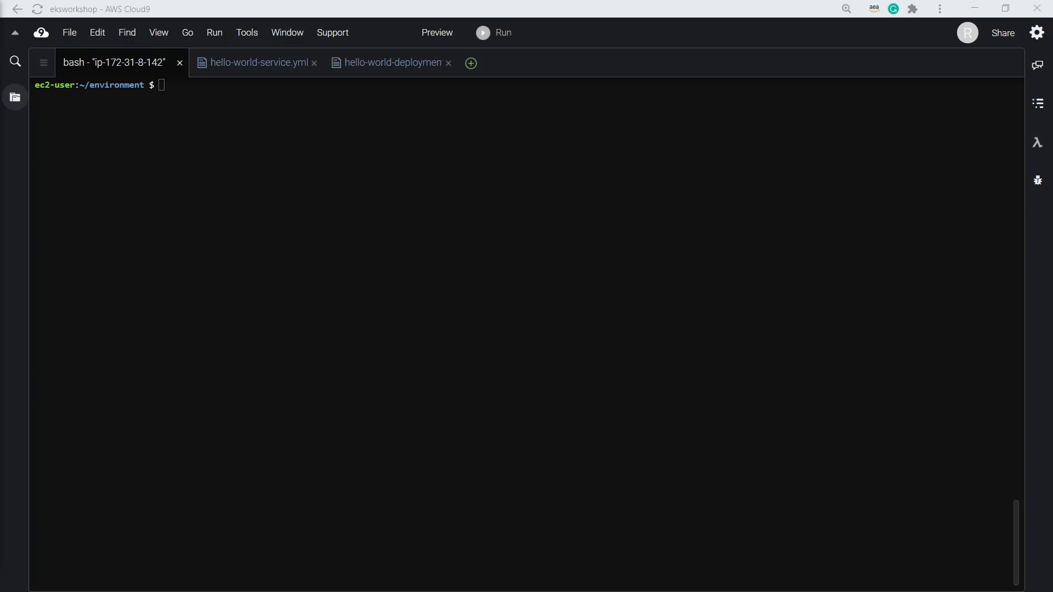
# - Switch to the AWS Cloud9 terminal, enlarge its display and run kubectl cluster-info to check the Kubernetes cluster
pyautogui.click(229, 138)
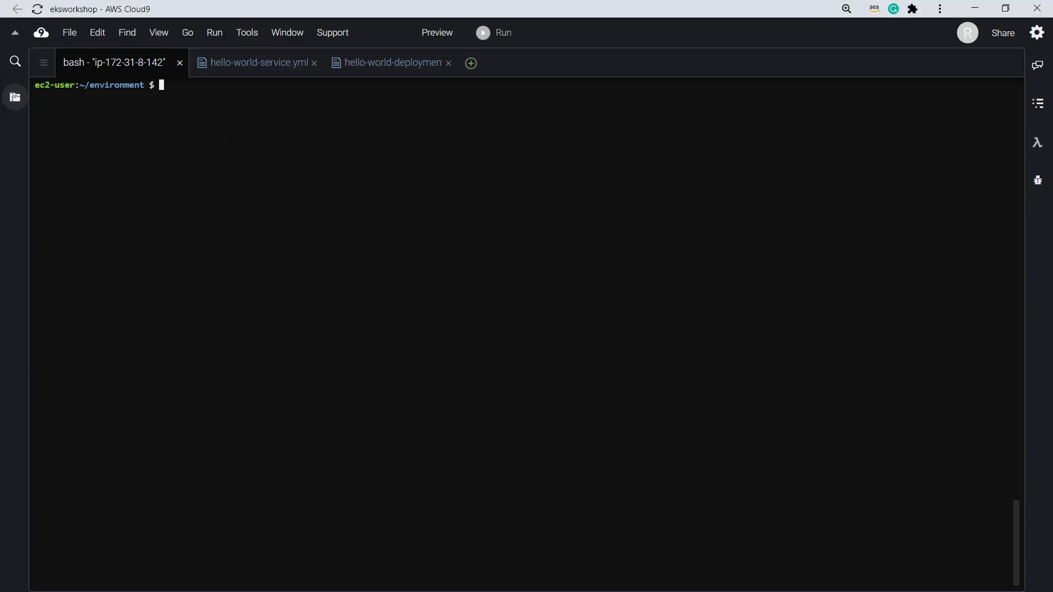
pyautogui.hotkey('ctrl', '+')
pyautogui.hotkey('ctrl', '+')
pyautogui.hotkey('ctrl', '+')
pyautogui.hotkey('ctrl', '+')
pyautogui.hotkey('ctrl', '+')
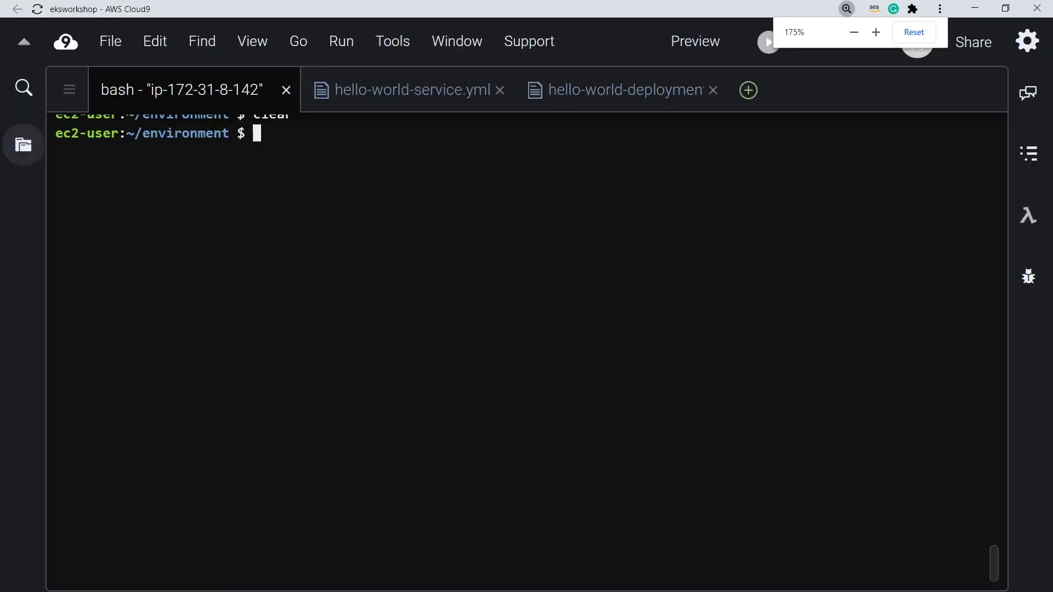
pyautogui.write('kubectl cluster-info')
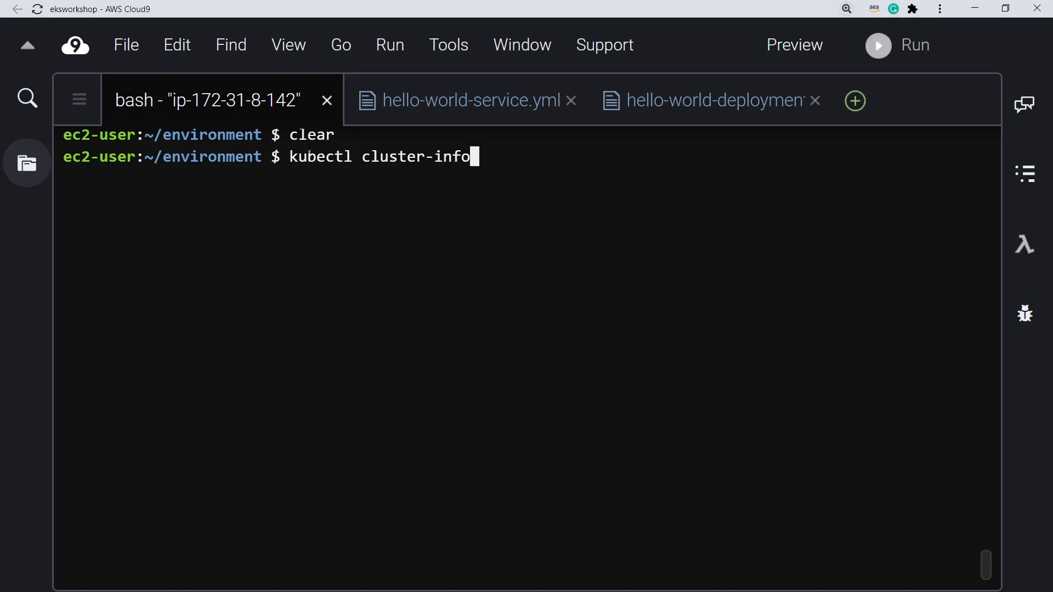
pyautogui.press('Return')
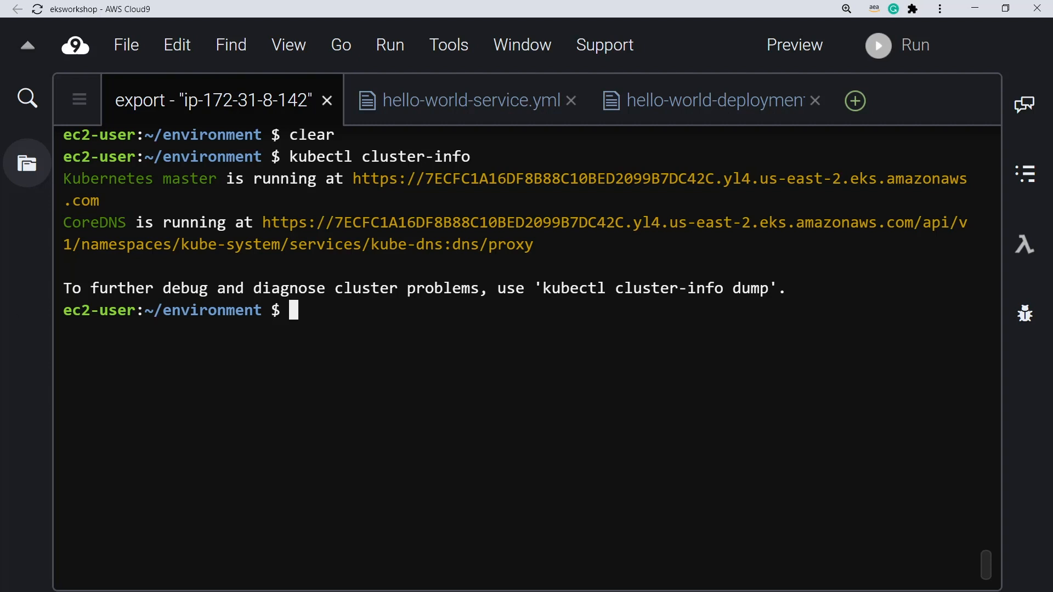
# - List the cluster's worker nodes with kubectl get nodes, removing the duplicated kubectl from the command before running it
pyautogui.hotkey('alt', 'Tab')
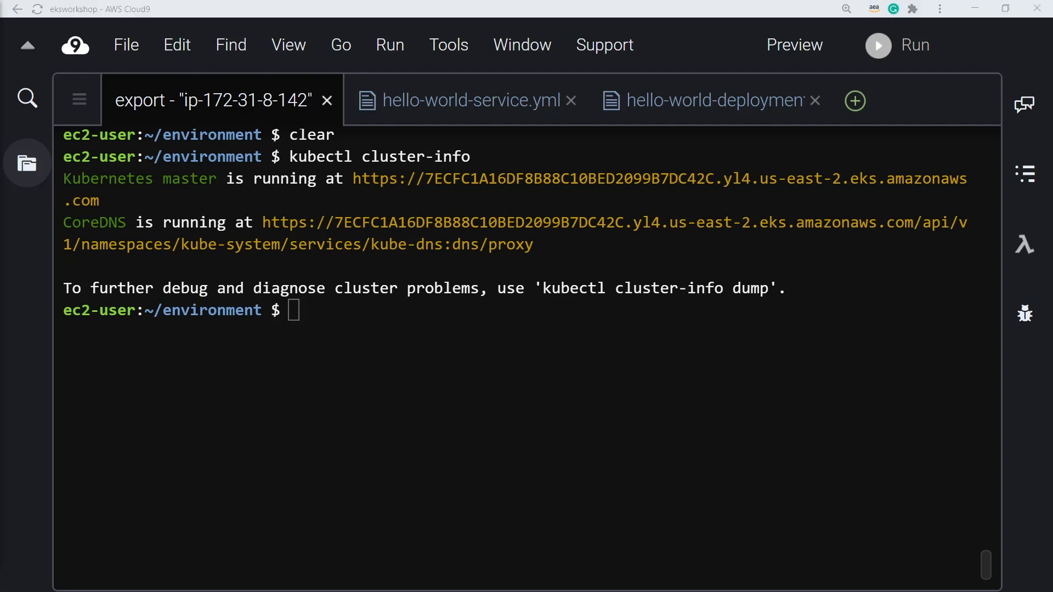
pyautogui.hotkey('alt', 'Tab')
pyautogui.write('kubectl kubectl get nodes')
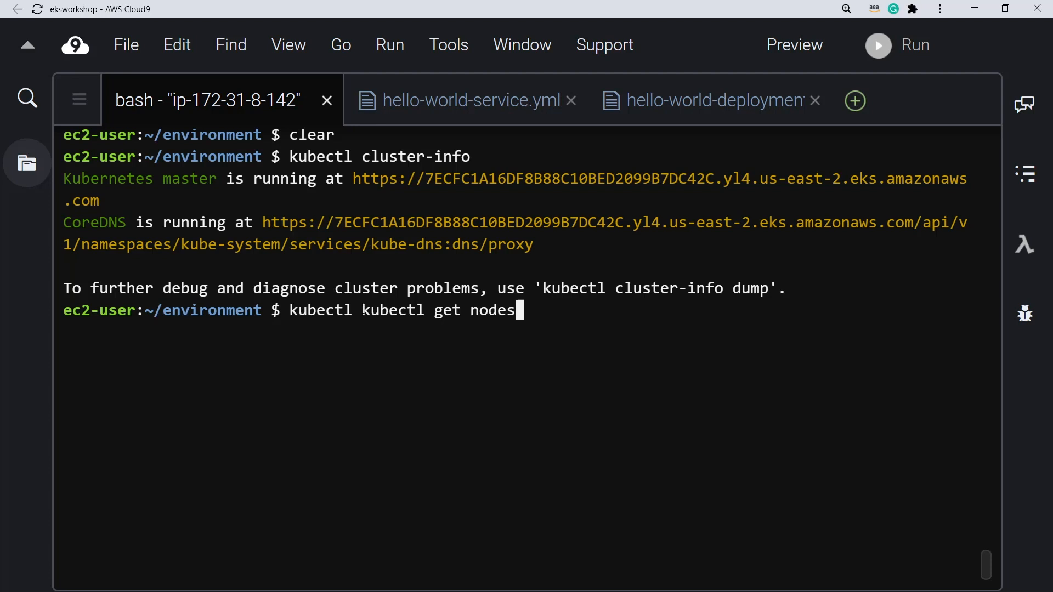
pyautogui.press('Left')
pyautogui.press('Left')
pyautogui.press('Left')
pyautogui.press('Left')
pyautogui.press('Left')
pyautogui.press('Left')
pyautogui.press('Left')
pyautogui.press('Left')
pyautogui.press('Left')
pyautogui.press('Left')
pyautogui.press('Left')
pyautogui.press('BackSpace')
pyautogui.press('BackSpace')
pyautogui.press('BackSpace')
pyautogui.press('BackSpace')
pyautogui.press('BackSpace')
pyautogui.press('BackSpace')
pyautogui.press('BackSpace')
pyautogui.press('BackSpace')
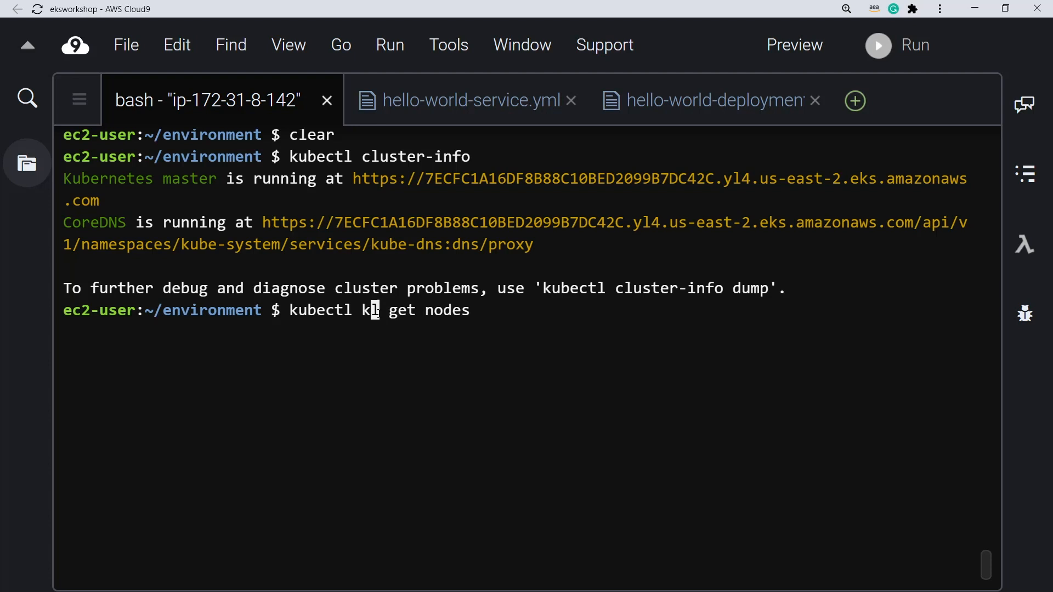
pyautogui.press('Return')
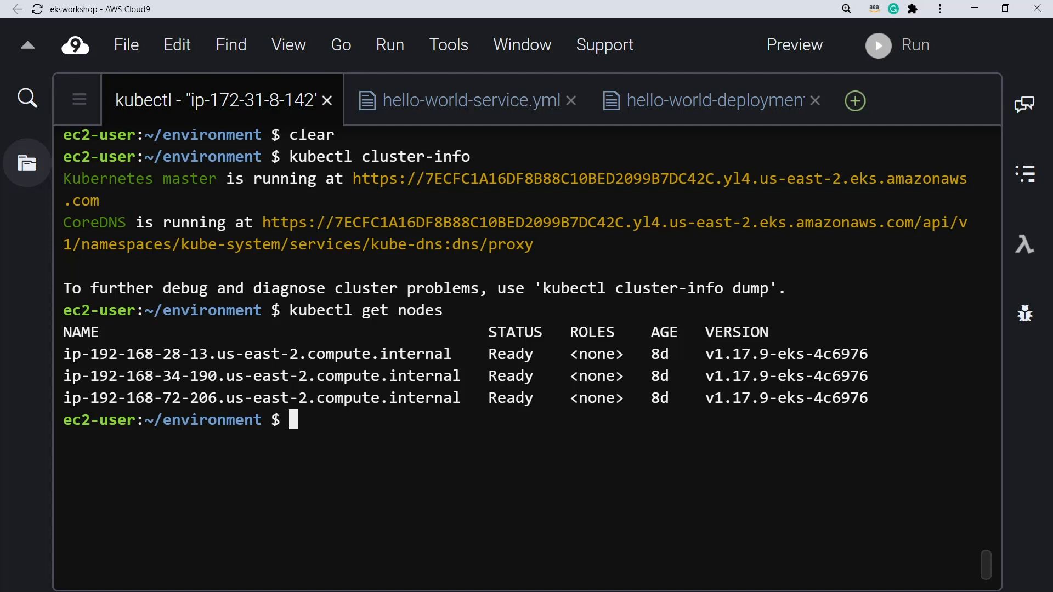
# - List the existing deployments with kubectl get deployment and the existing services with kubectl get services
pyautogui.hotkey('alt', 'Tab')
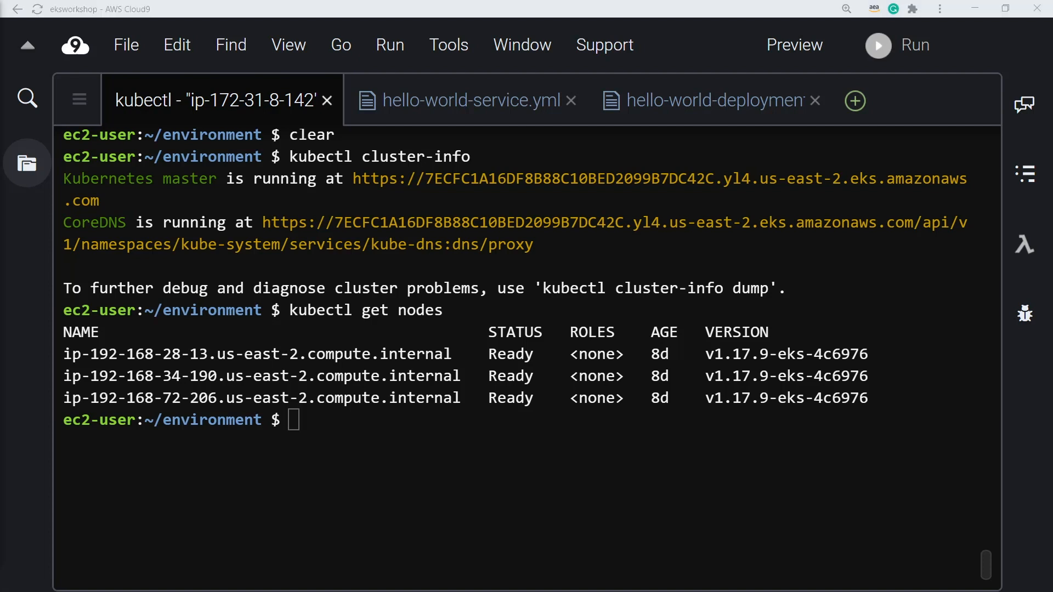
pyautogui.click(519, 425)
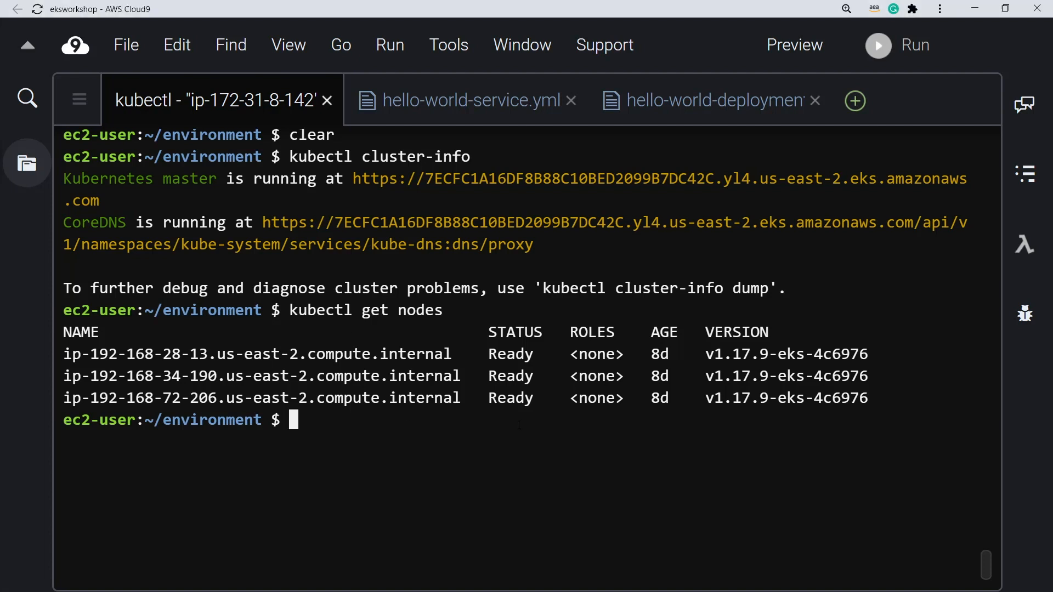
pyautogui.write('kubectl get deployment')
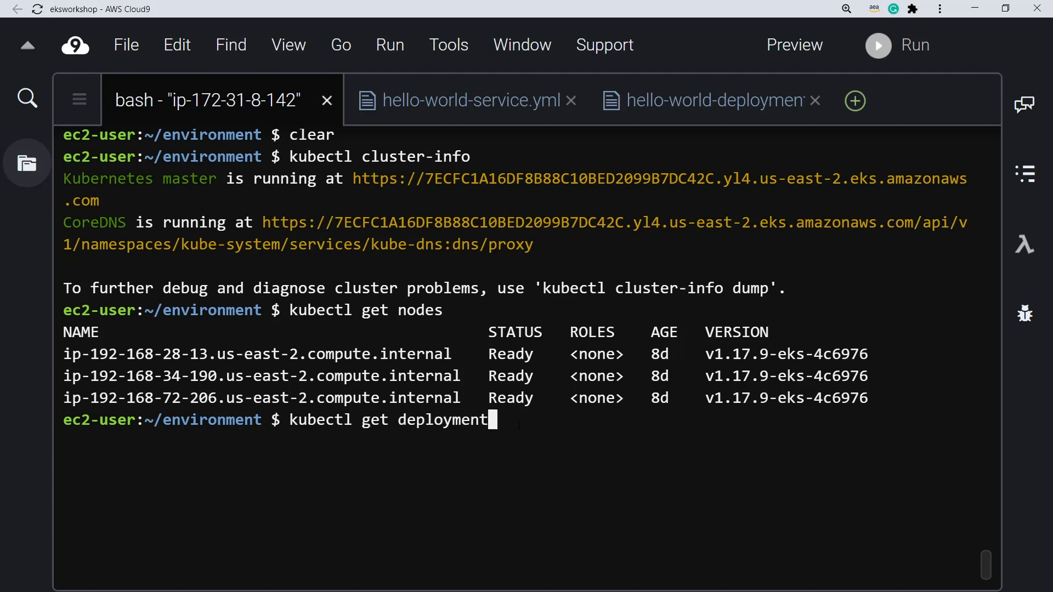
pyautogui.press('Return')
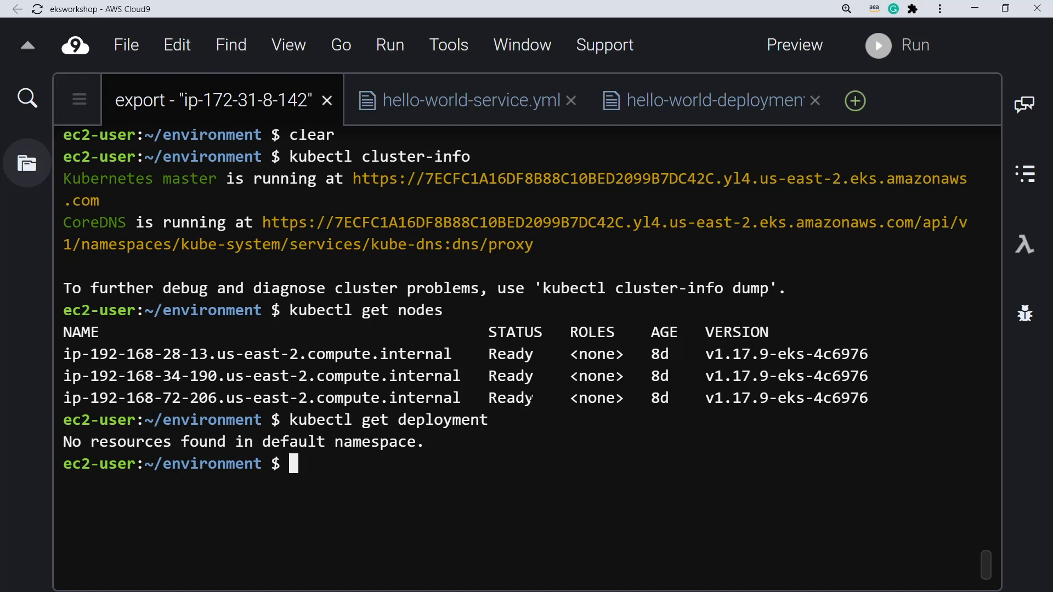
pyautogui.hotkey('alt', 'Tab')
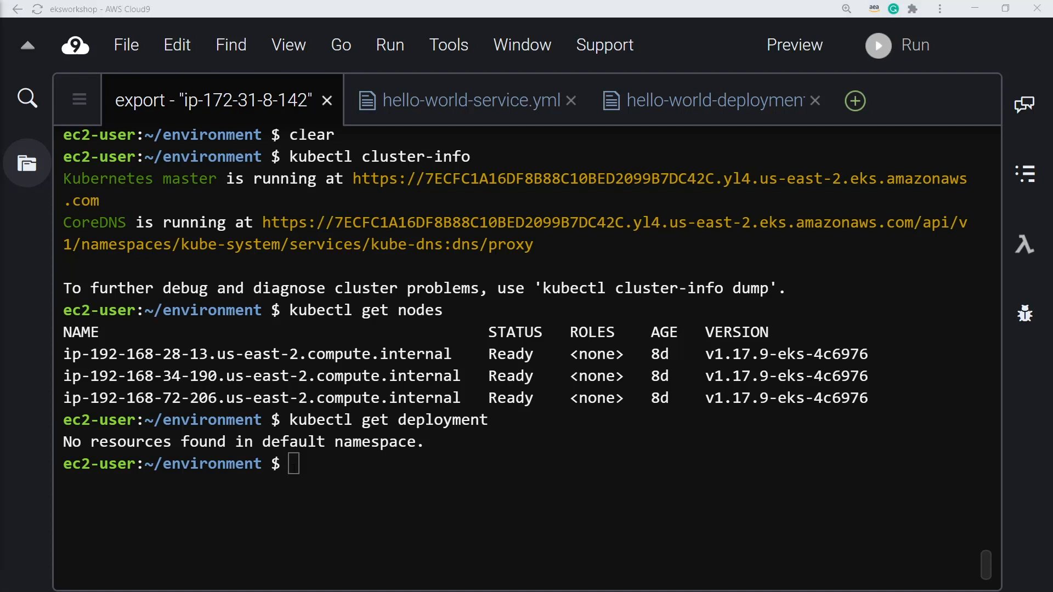
pyautogui.click(294, 466)
pyautogui.write('kubectl get services')
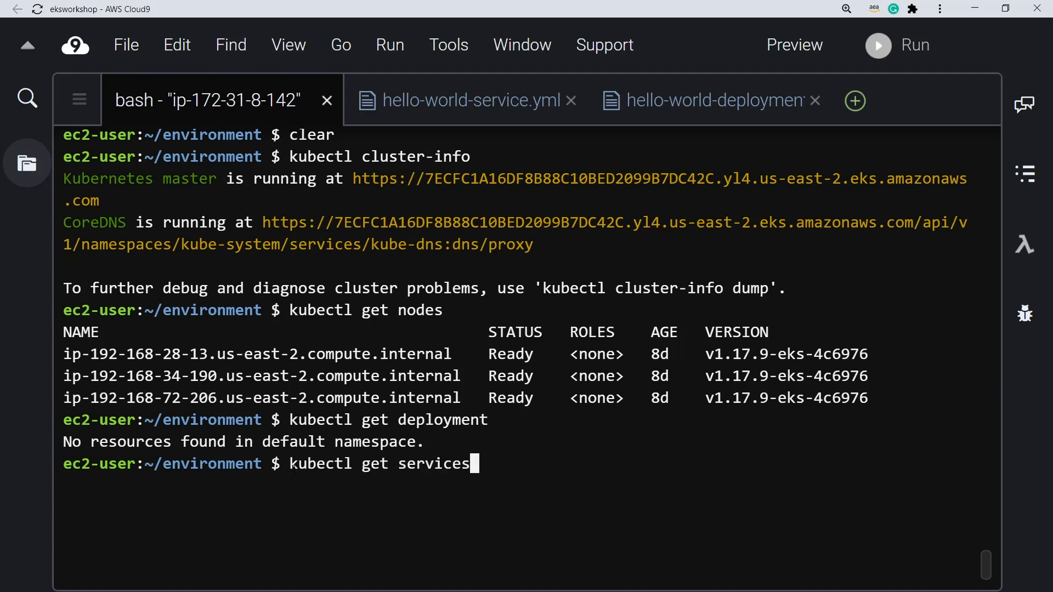
pyautogui.press('Return')
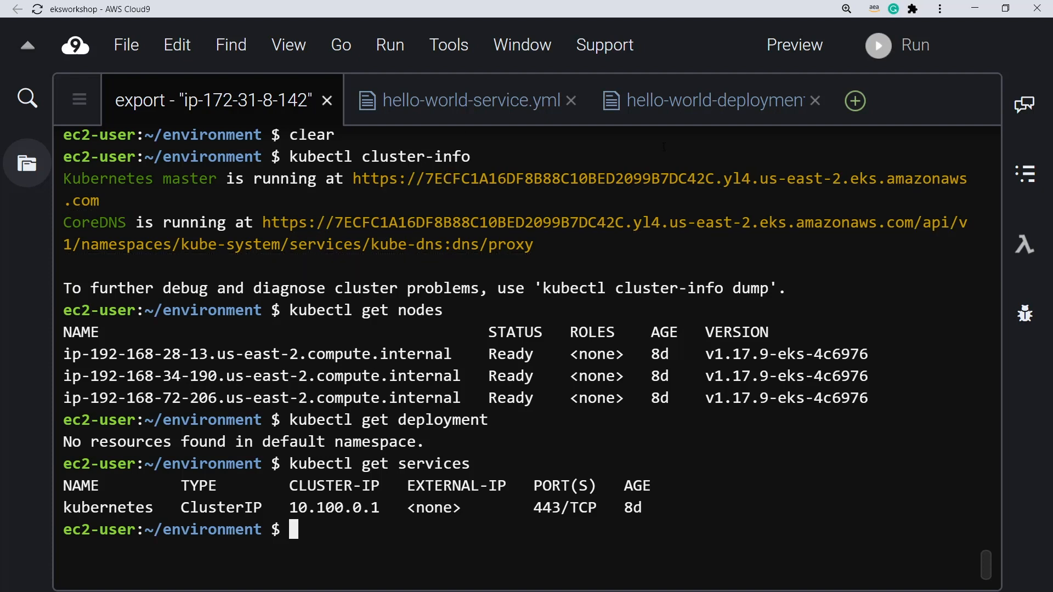
# - Review the hello-world deployment manifest, highlighting its kind, replica count, container image and container port
pyautogui.click(689, 112)
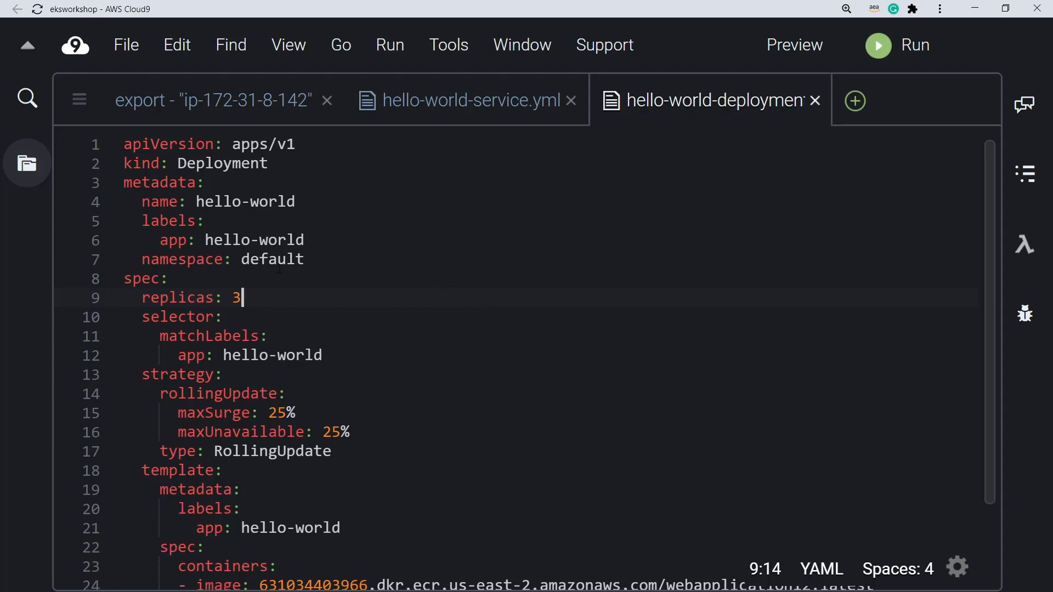
pyautogui.click(125, 164)
pyautogui.tripleClick(124, 163)
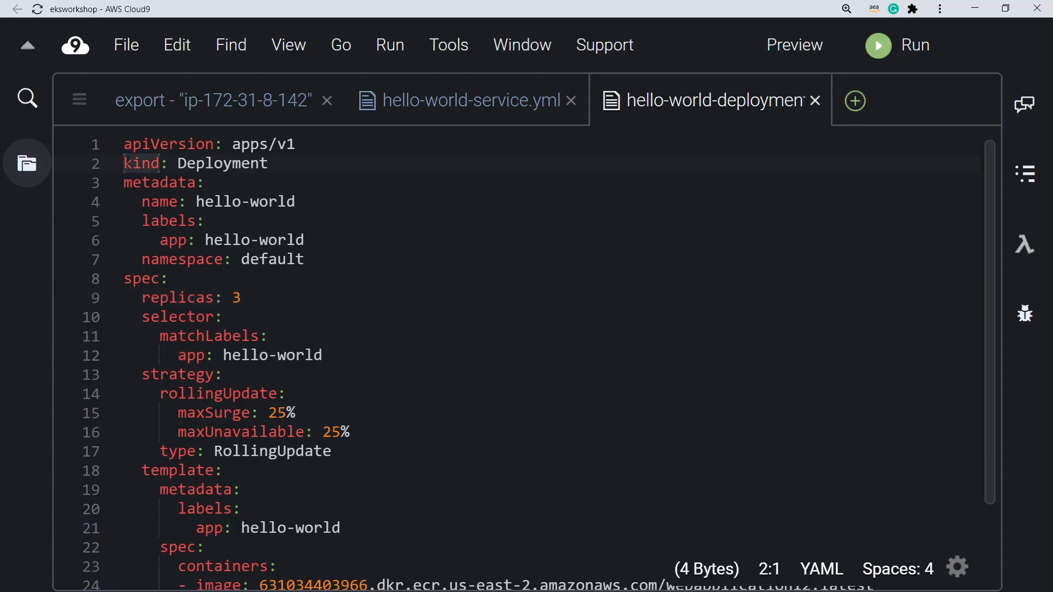
pyautogui.click(258, 170)
pyautogui.moveTo(242, 297); pyautogui.dragTo(142, 298)
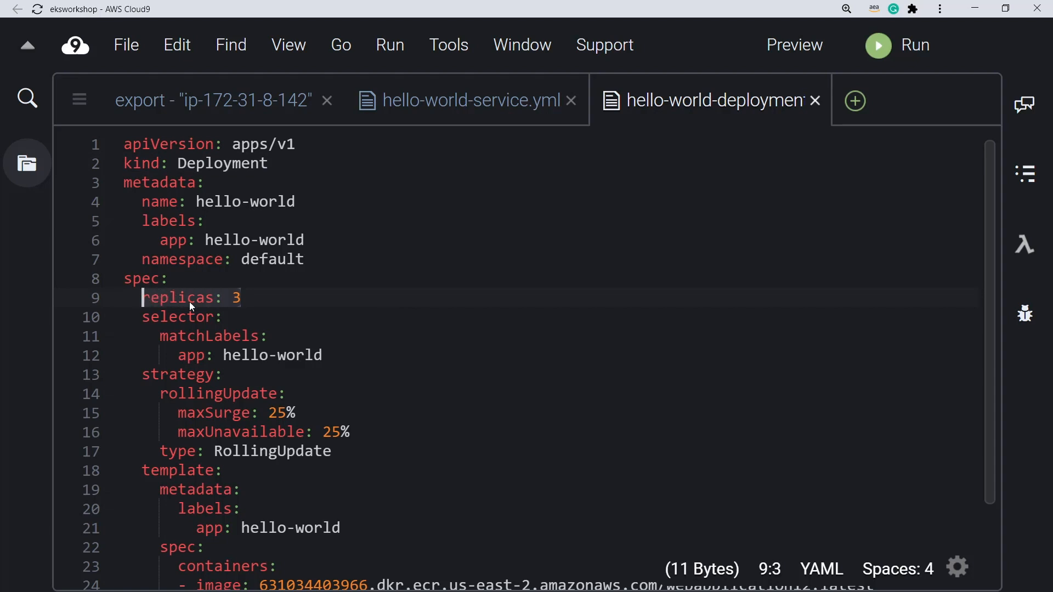
pyautogui.scroll(-5, 192, 307)
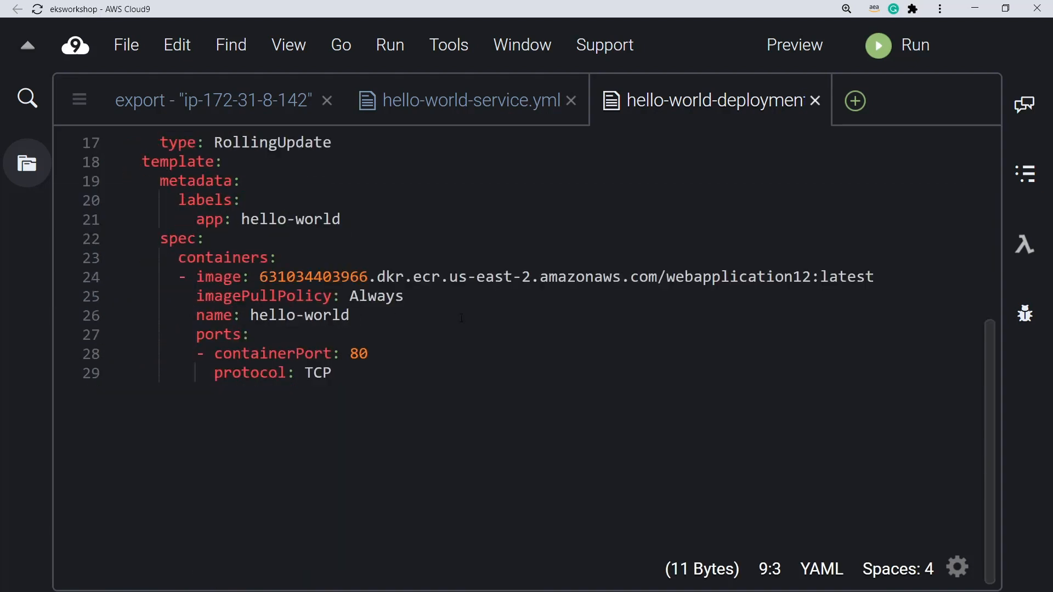
pyautogui.moveTo(876, 278); pyautogui.dragTo(259, 278)
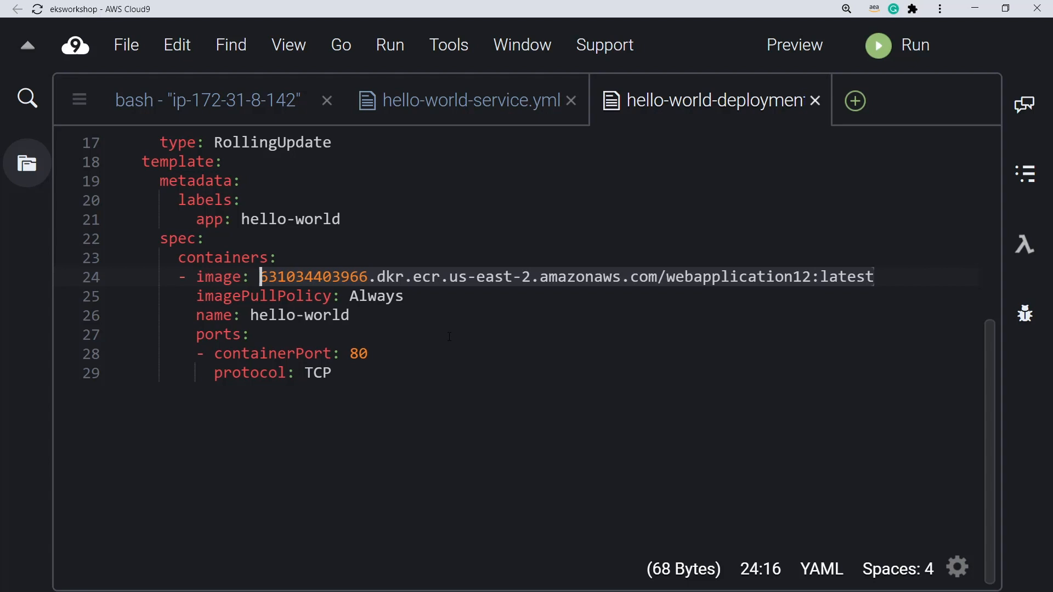
pyautogui.press('Down')
pyautogui.press('Down')
pyautogui.press('Down')
pyautogui.moveTo(372, 353); pyautogui.dragTo(218, 351)
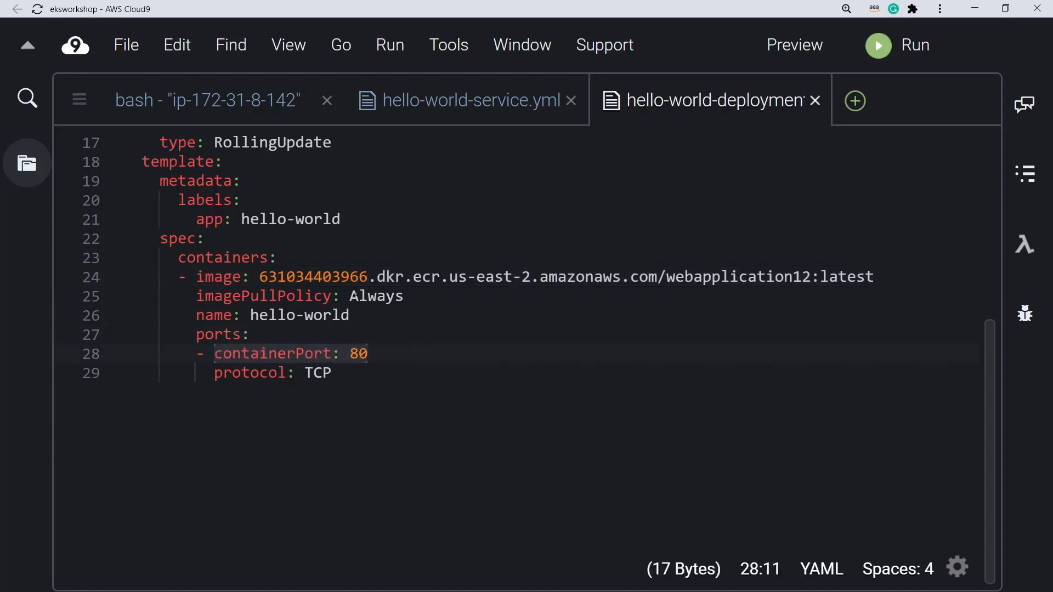
# - Review hello-world-service.yml, highlighting its port settings, service type, and kind and name metadata
pyautogui.click(441, 109)
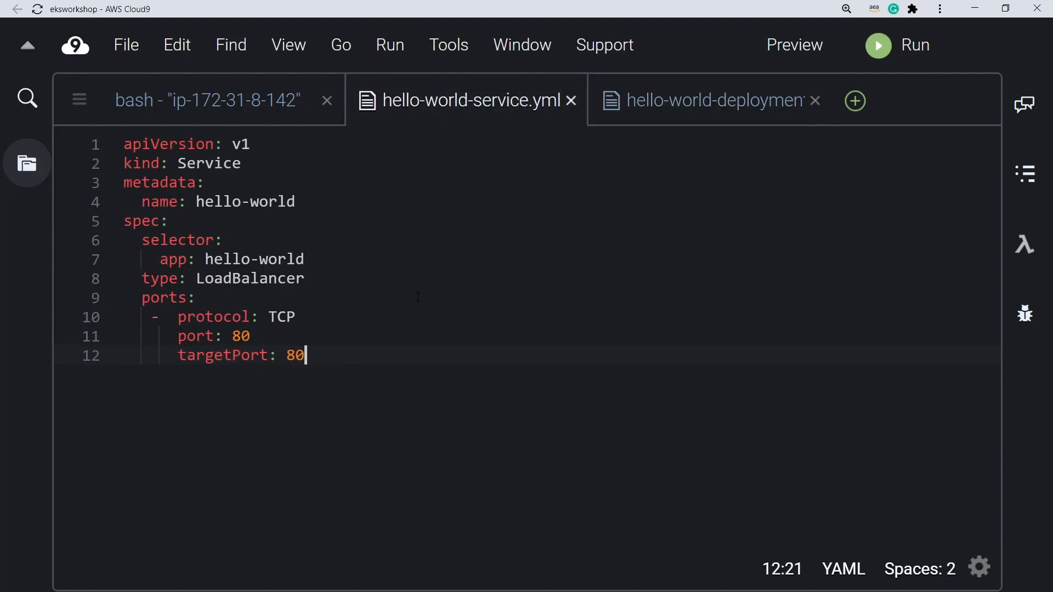
pyautogui.moveTo(313, 351); pyautogui.dragTo(169, 336)
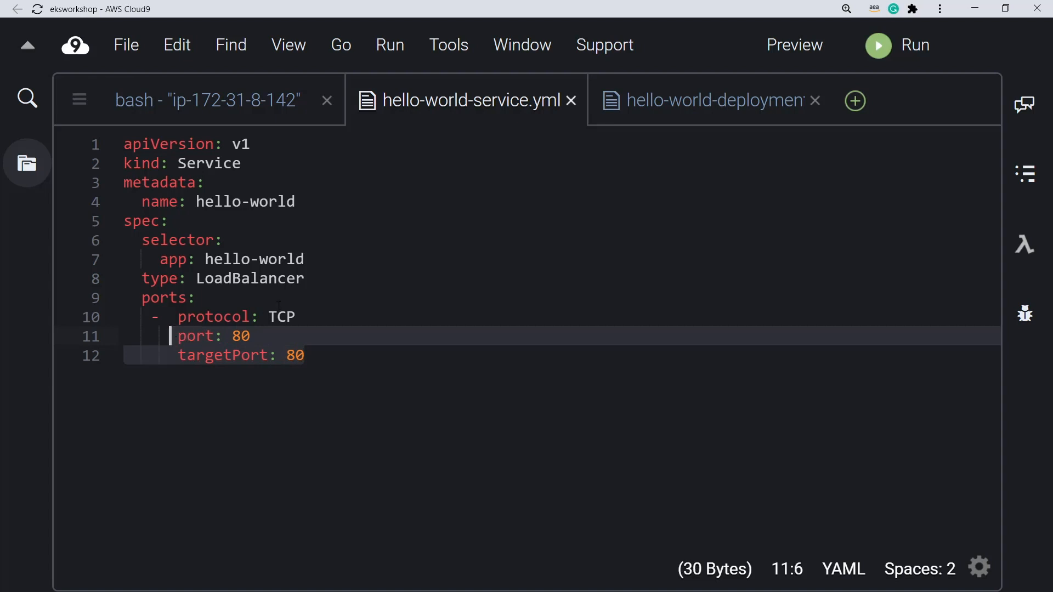
pyautogui.click(306, 279)
pyautogui.moveTo(306, 279); pyautogui.dragTo(143, 279)
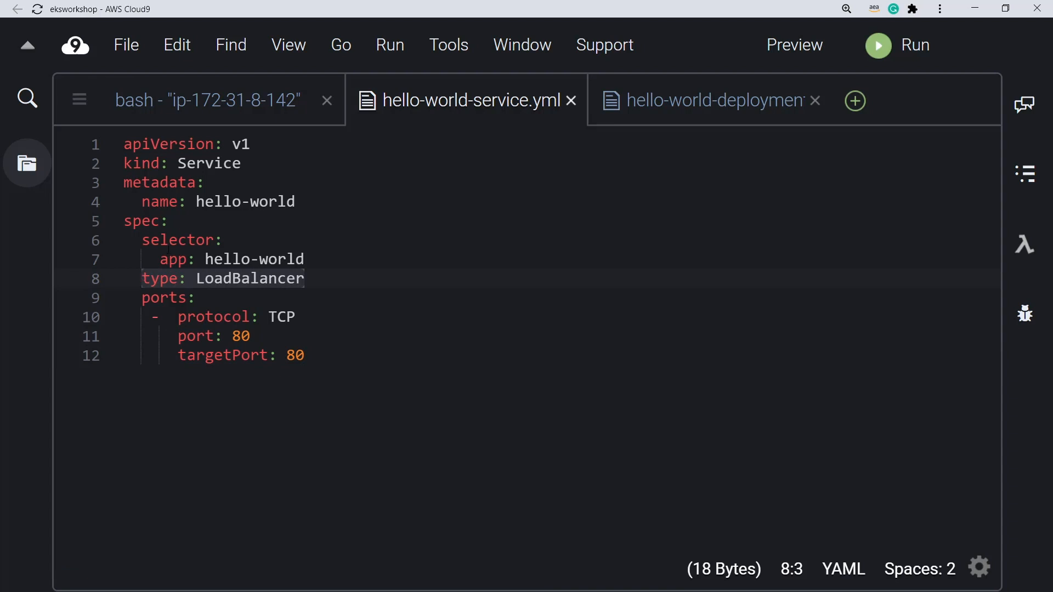
pyautogui.moveTo(303, 203); pyautogui.dragTo(125, 164)
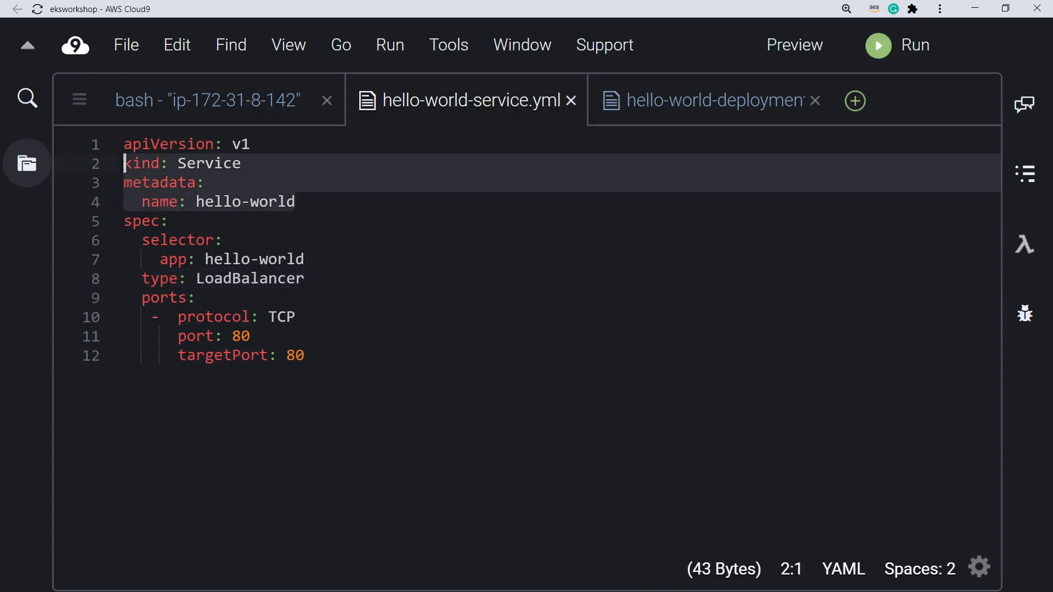
pyautogui.click(298, 208)
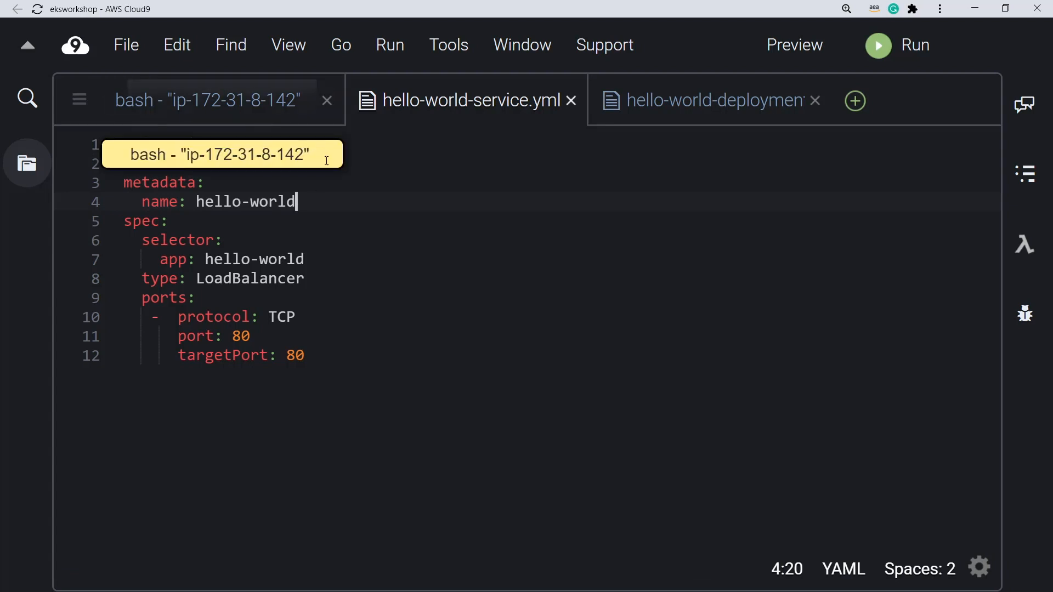
# - Apply hello-world-deployment.yml and hello-world-service.yml to the cluster with kubectl apply -f in the bash terminal
pyautogui.click(253, 107)
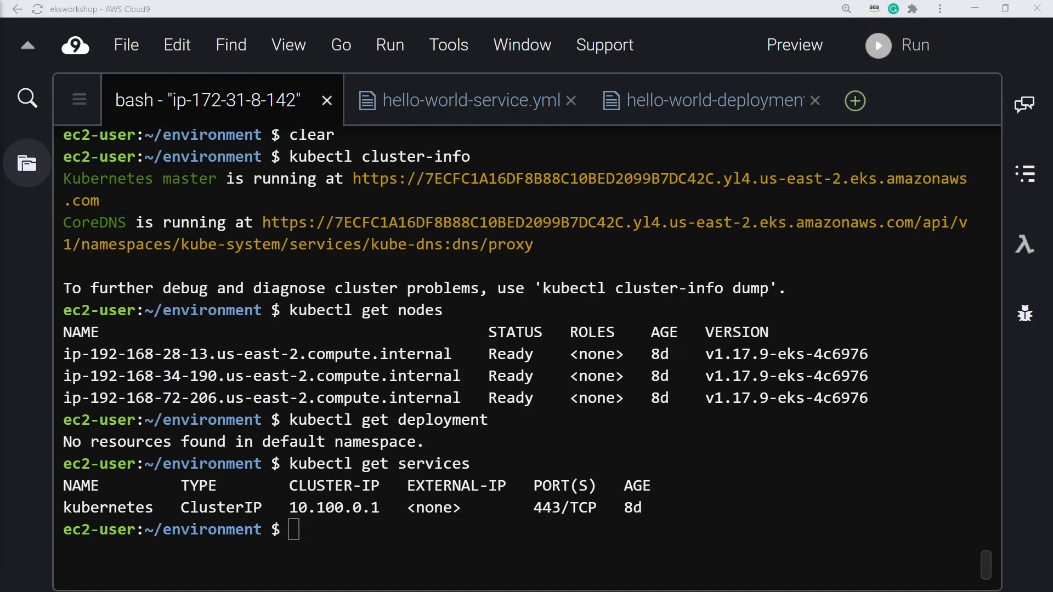
pyautogui.click(555, 530)
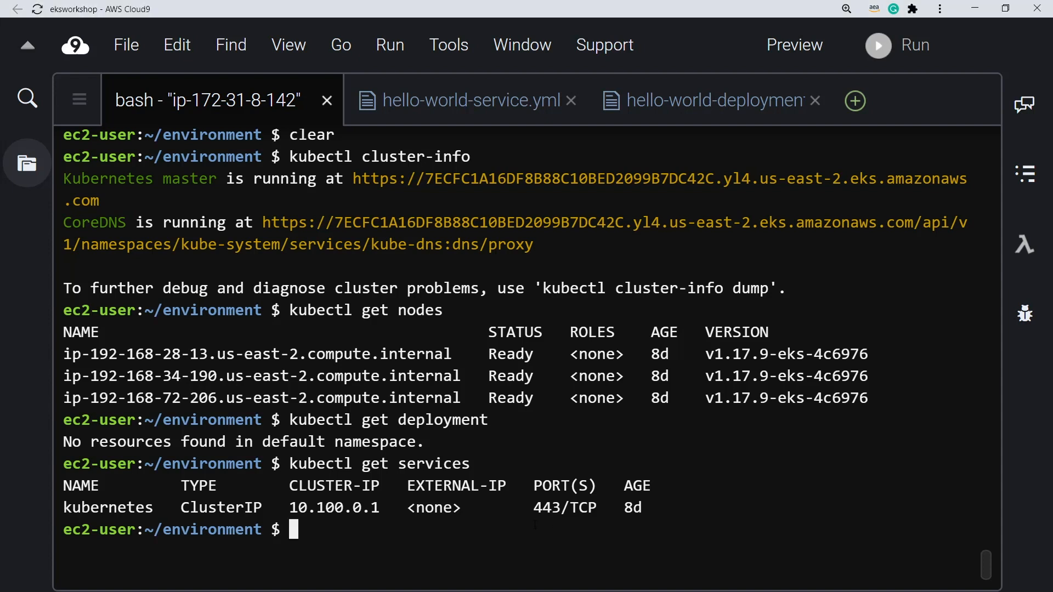
pyautogui.write('kubectl apply -f hello-world-deployment.yml kubectl apply -f hello-world-service.yml')
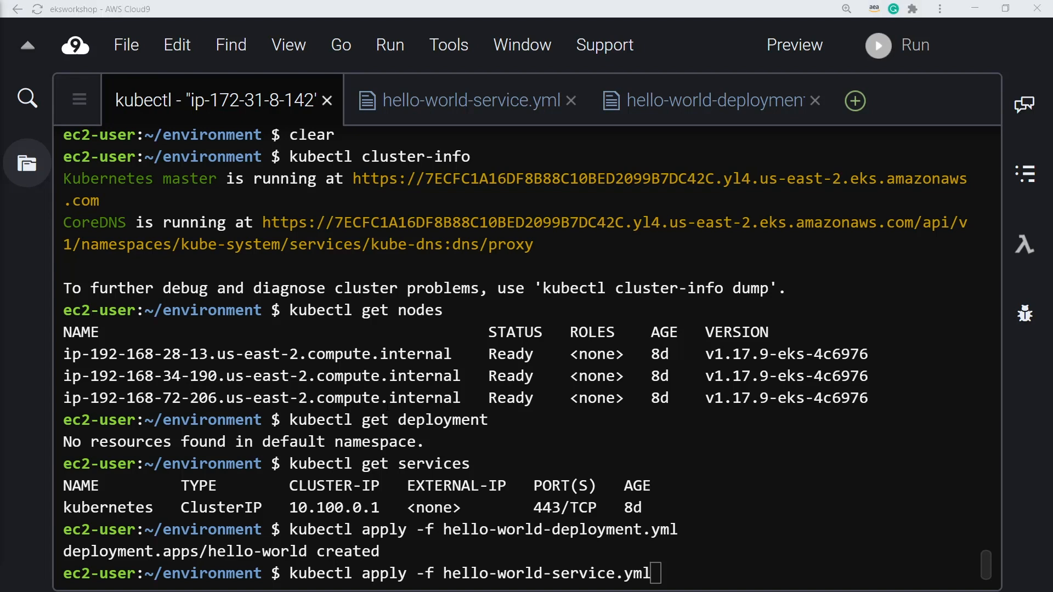
pyautogui.click(814, 214)
pyautogui.hotkey('ctrl', '-')
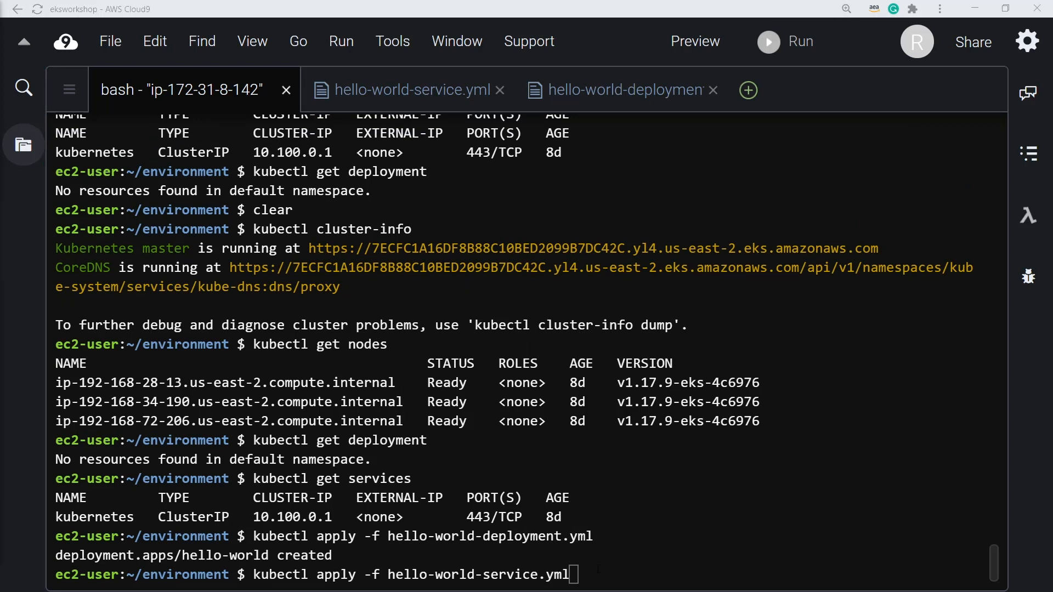
pyautogui.click(598, 568)
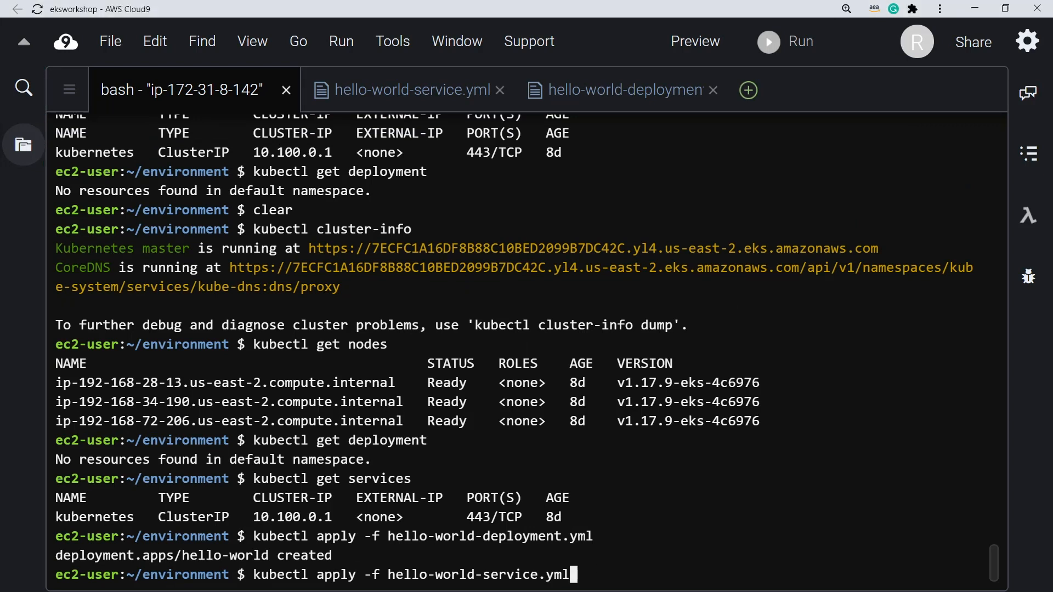
pyautogui.press('Return')
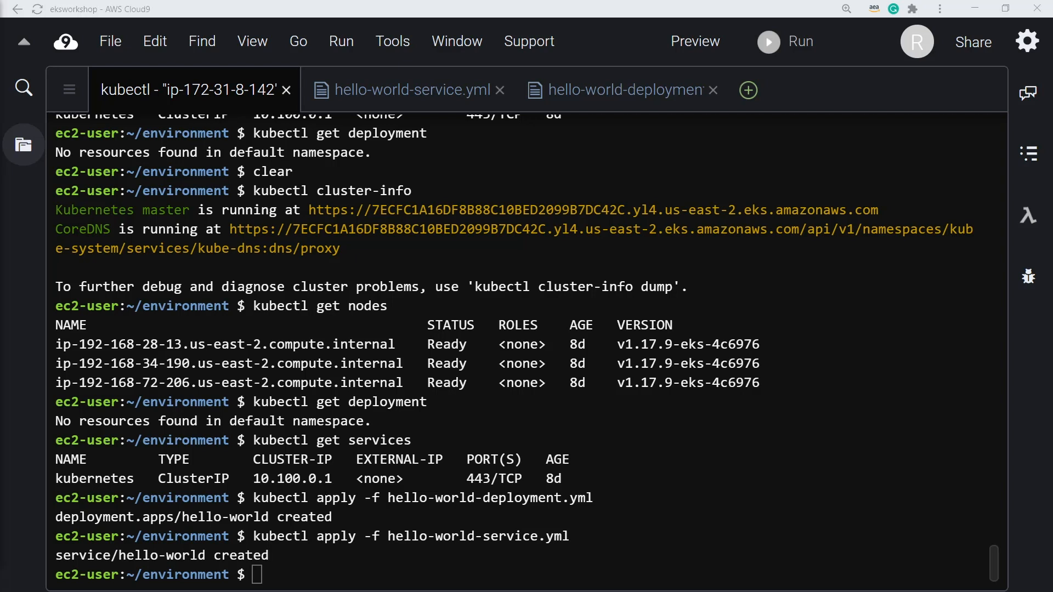
# - Check the applied resources with kubectl get deployment and kubectl get services
pyautogui.write('kubectl get deployment')
pyautogui.press('Return')
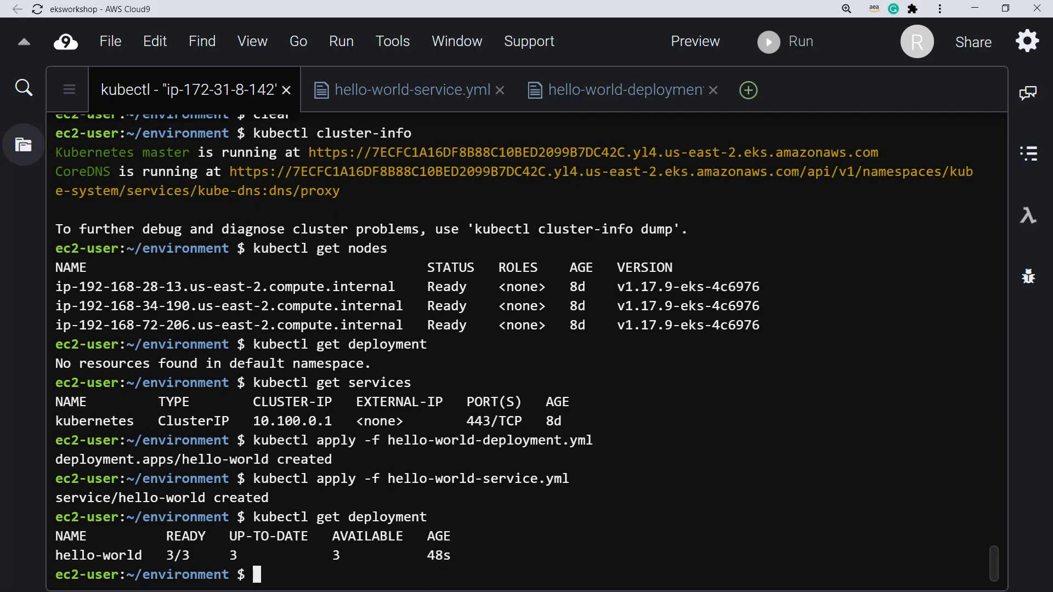
pyautogui.hotkey('alt', 'Tab')
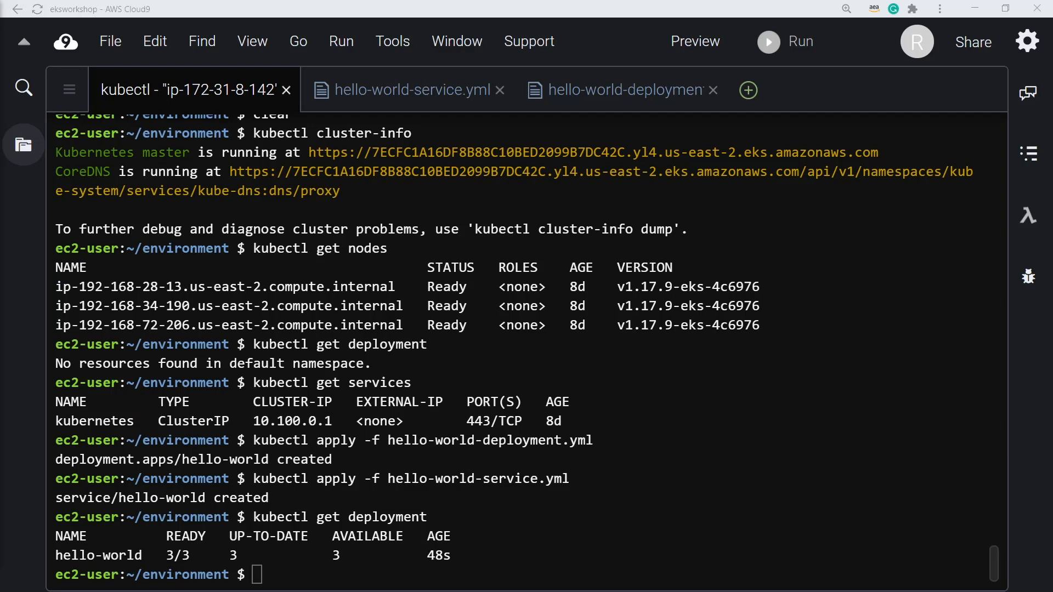
pyautogui.hotkey('alt', 'Tab')
pyautogui.write('kubectl get services')
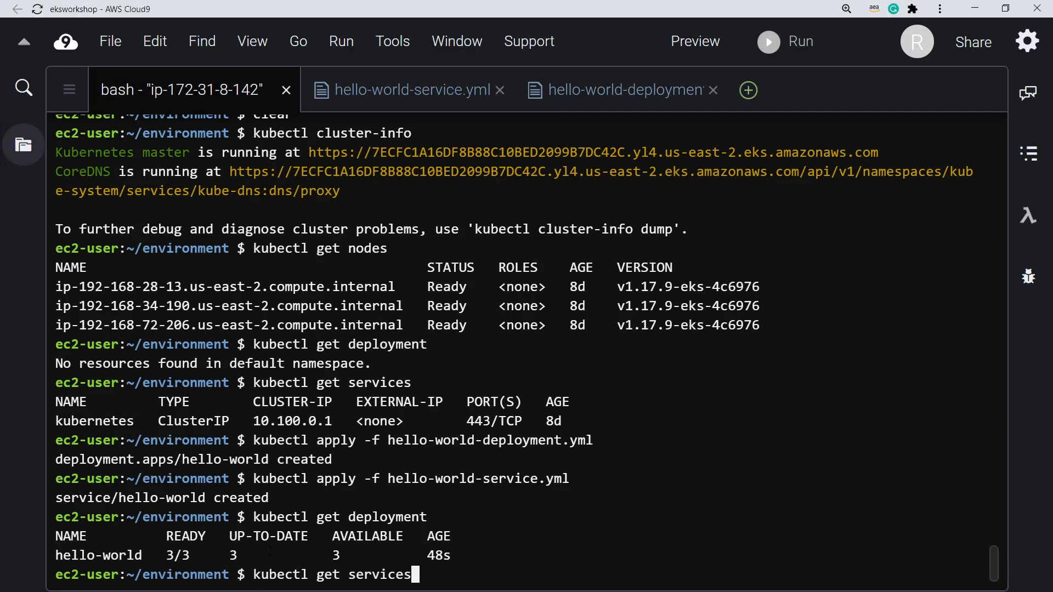
pyautogui.press('Return')
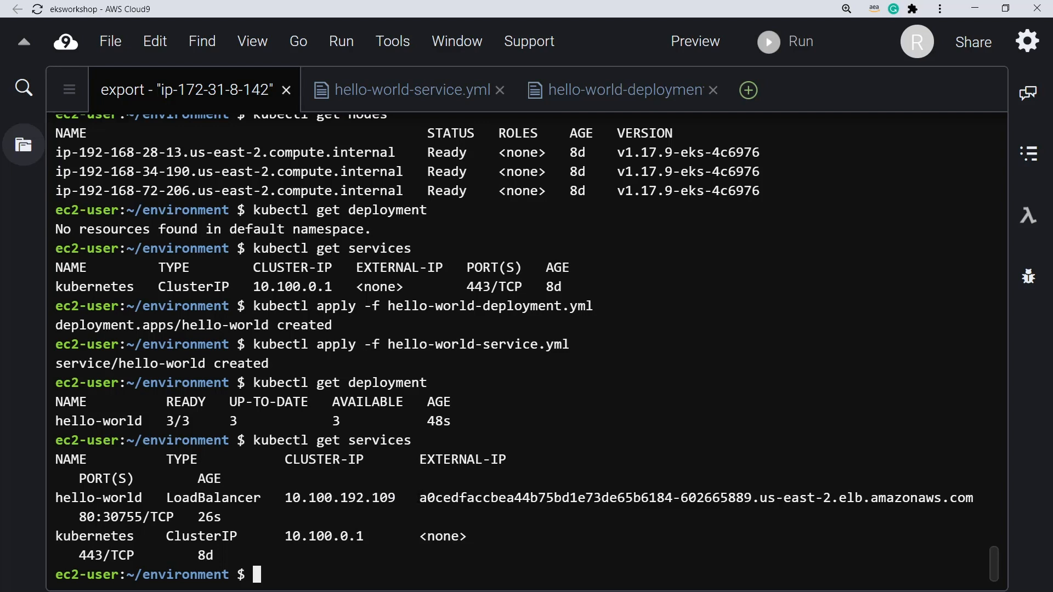
# - Switch to the EC2 Management Console in Firefox, refresh the load balancer list and examine the load balancer's registered instances
pyautogui.hotkey('alt', 'Tab')
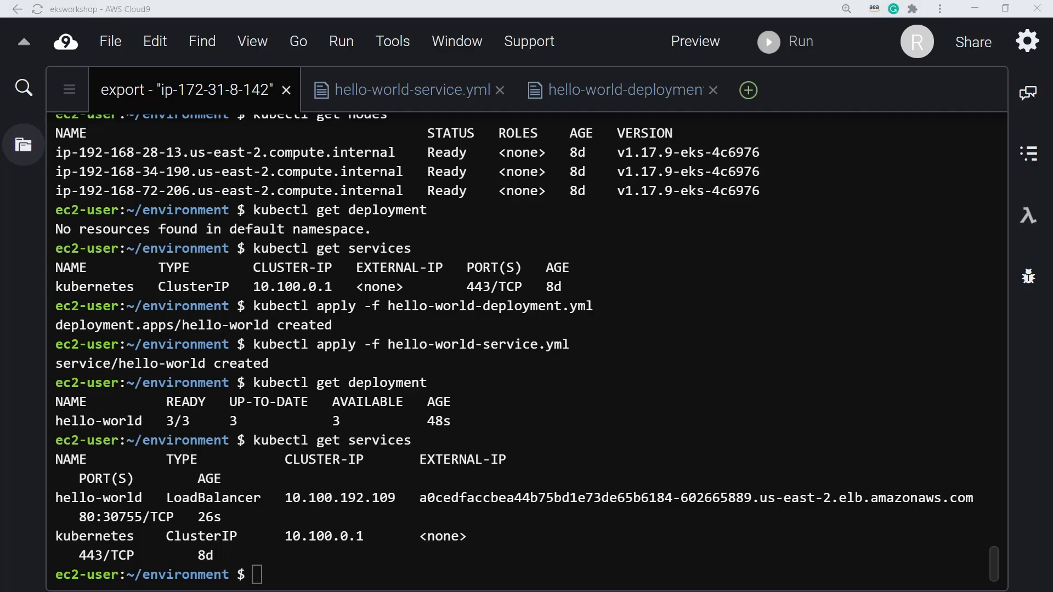
pyautogui.click(257, 10)
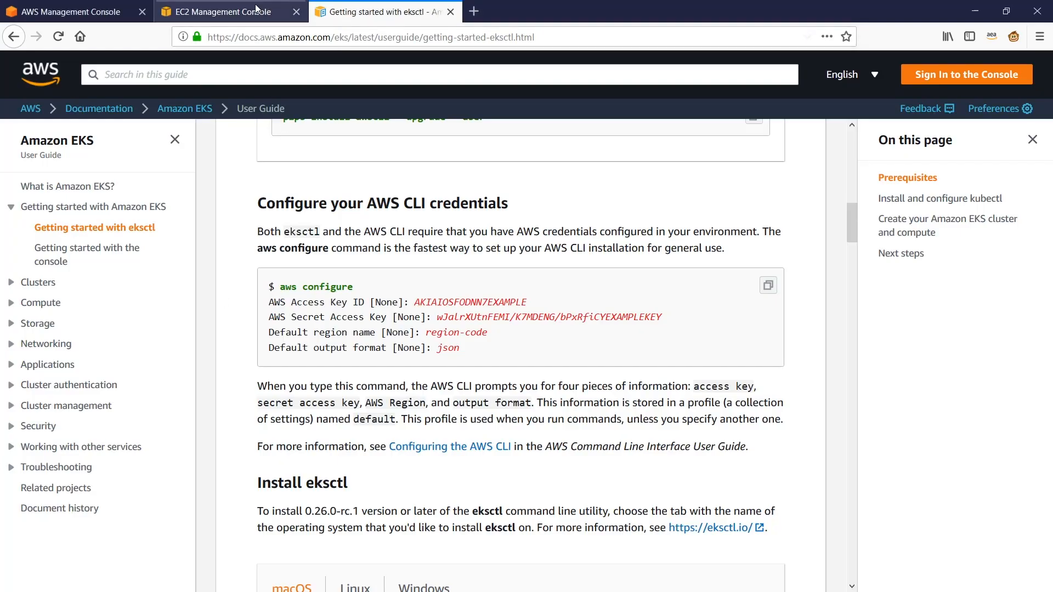
pyautogui.click(985, 104)
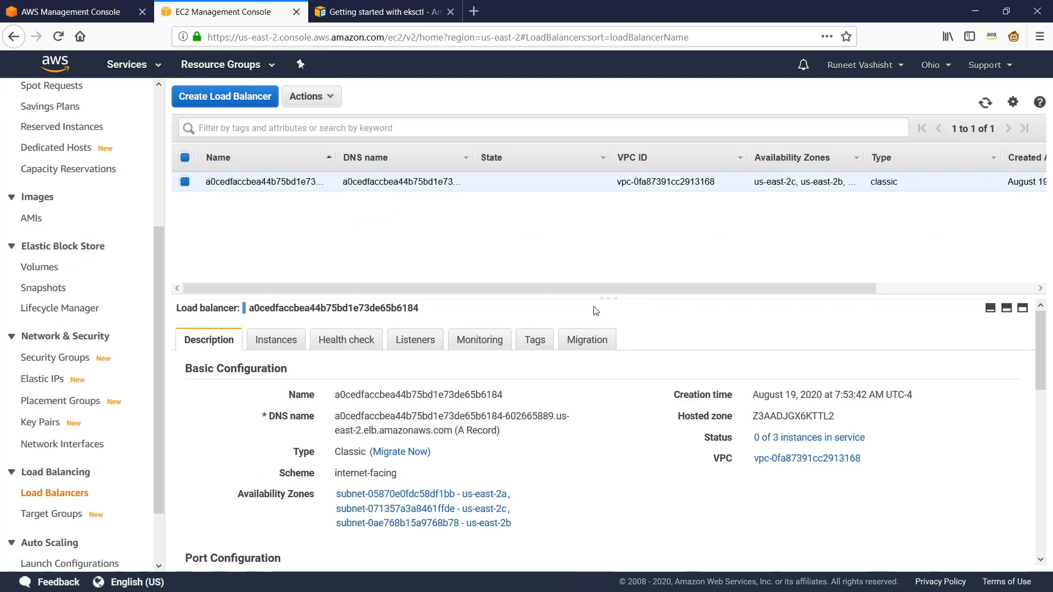
pyautogui.click(280, 343)
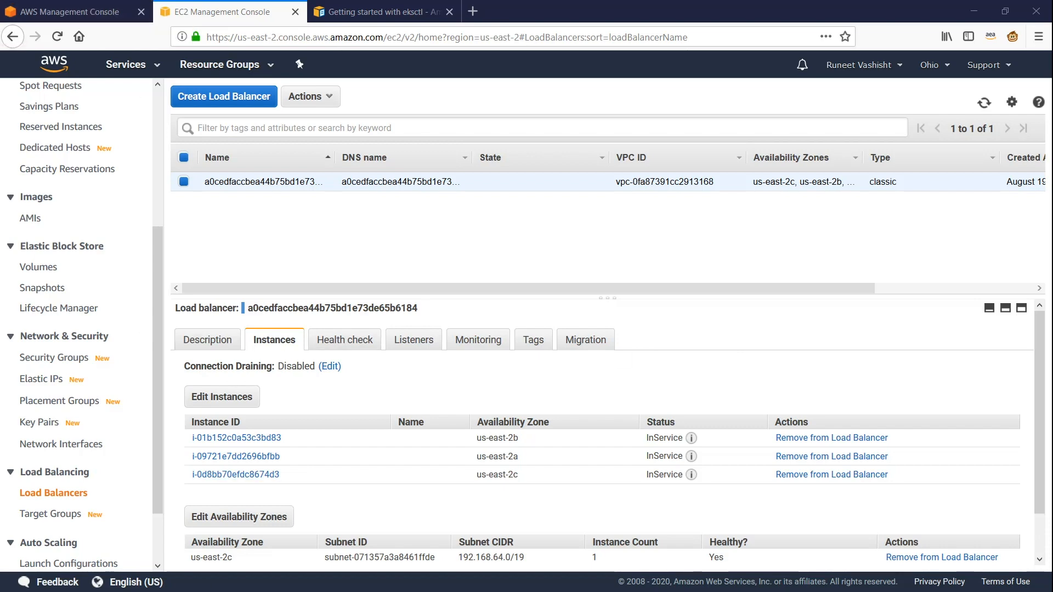
# - Copy the hello-world service's external address from the Cloud9 terminal, open it in a new Firefox tab and highlight the page's text
pyautogui.hotkey('alt', 'Tab')
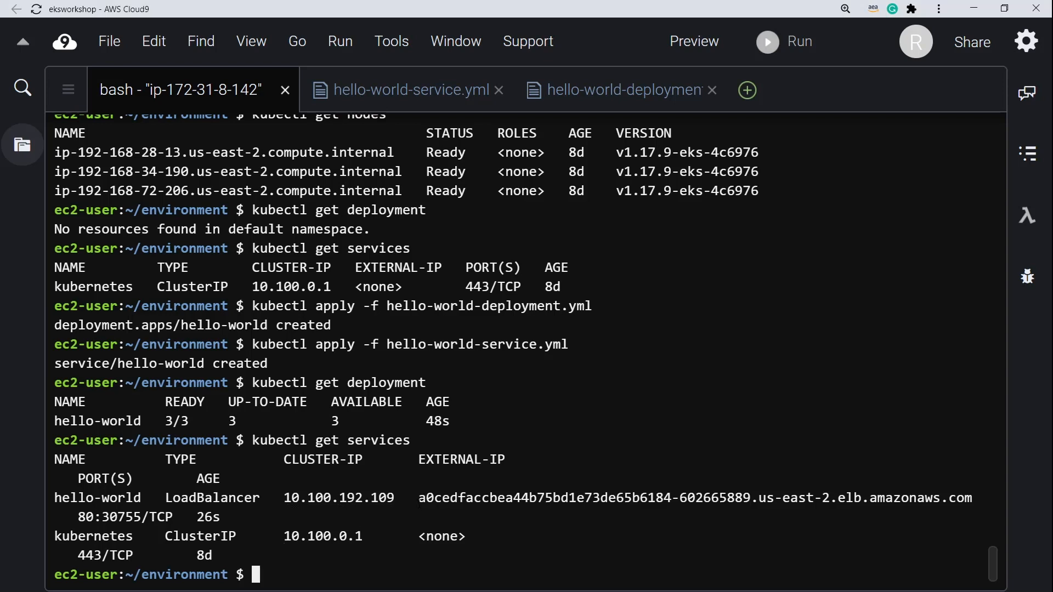
pyautogui.moveTo(420, 500); pyautogui.dragTo(973, 499)
pyautogui.hotkey('ctrl', 'c')
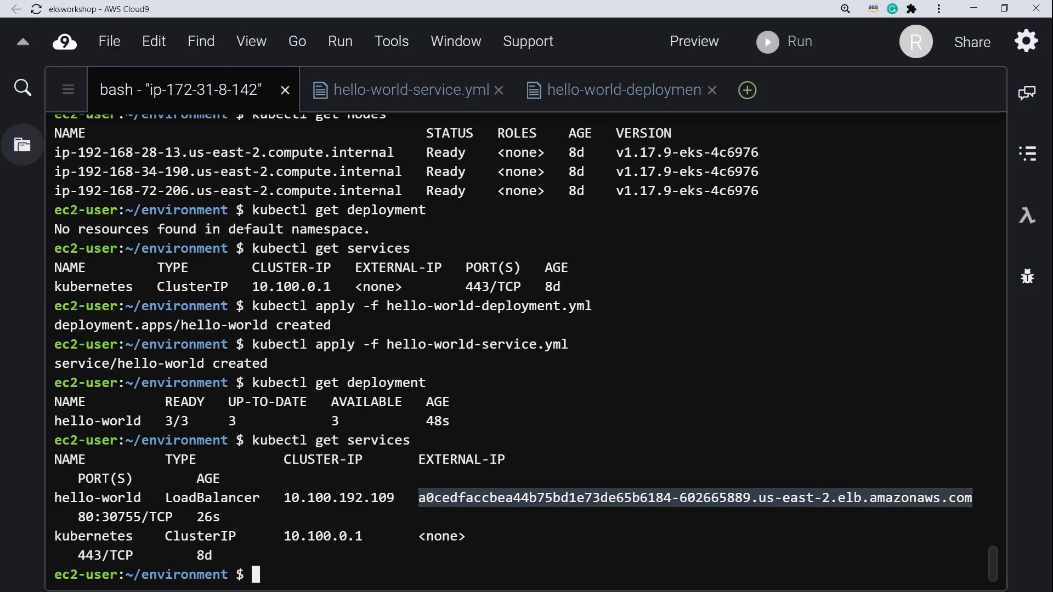
pyautogui.hotkey('alt', 'Tab')
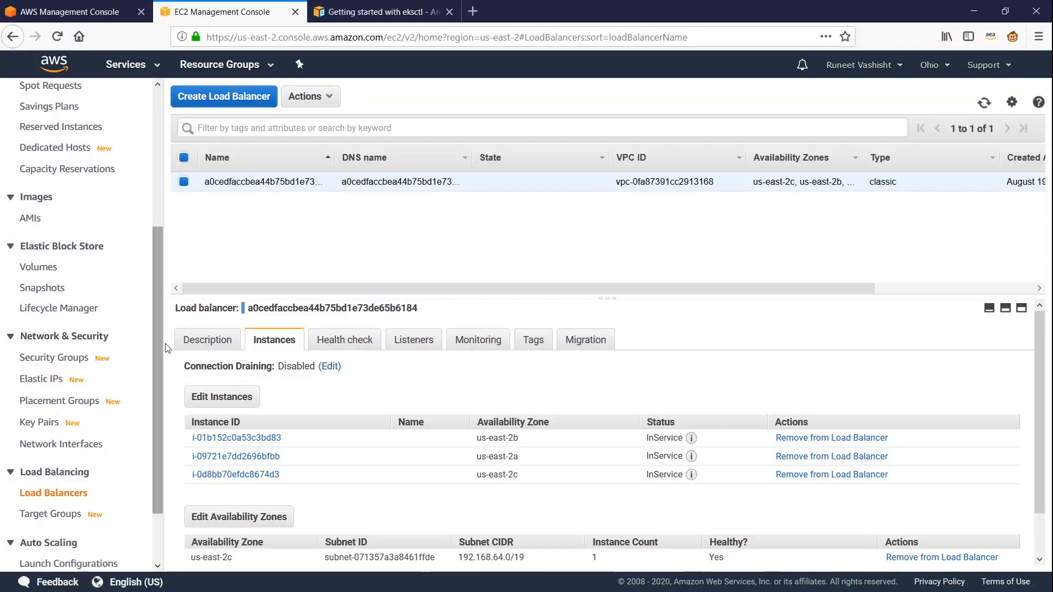
pyautogui.click(215, 341)
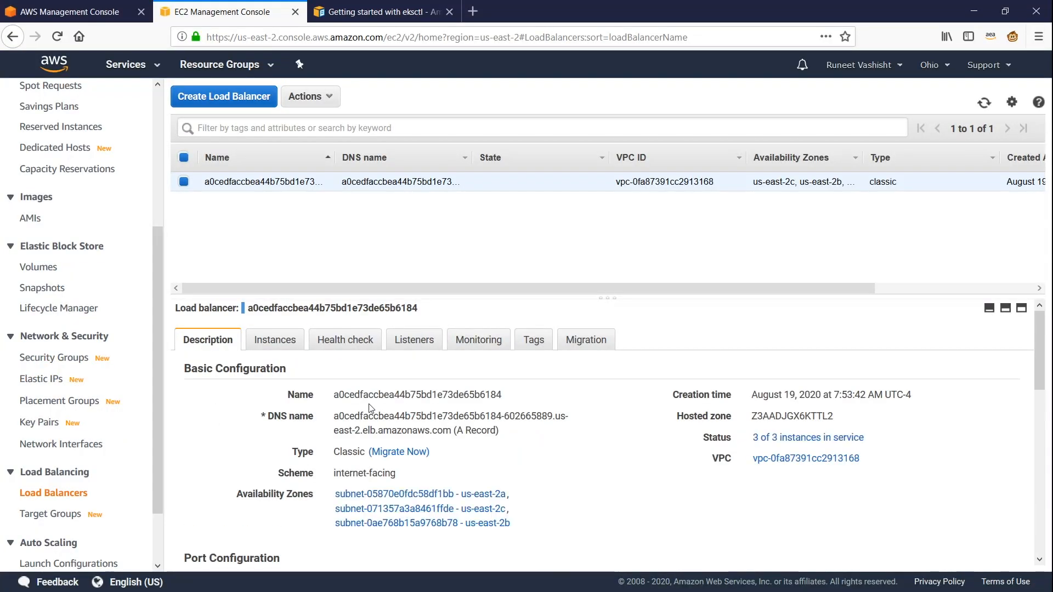
pyautogui.click(472, 11)
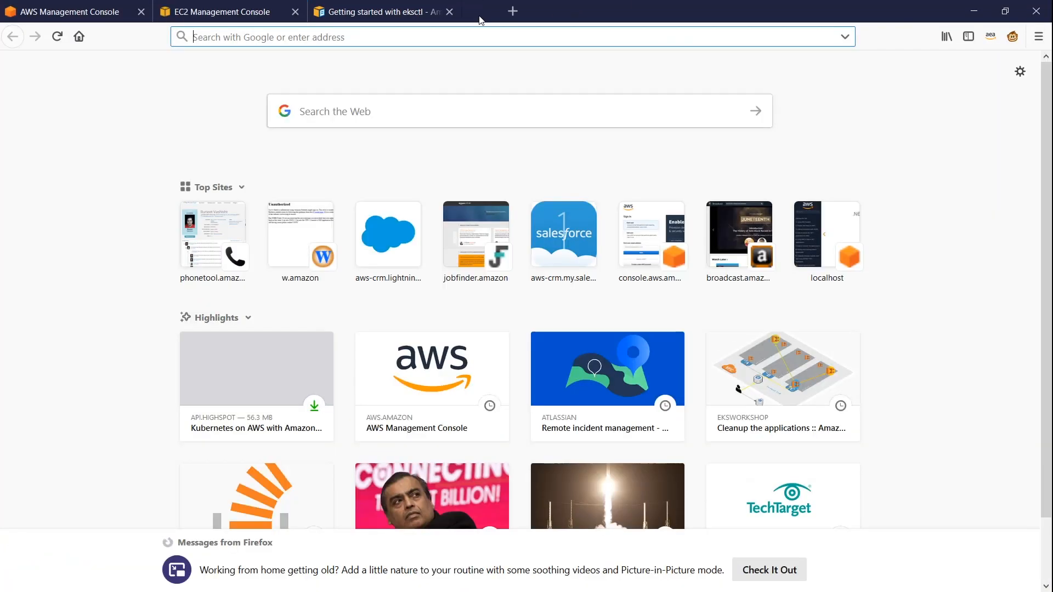
pyautogui.hotkey('ctrl', 'v')
pyautogui.press('Return')
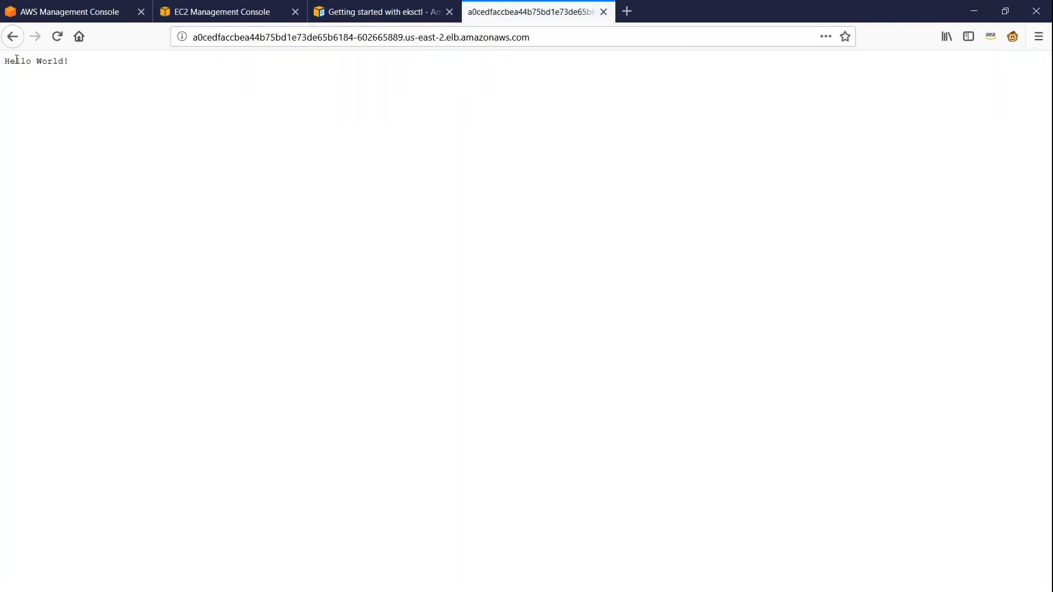
pyautogui.tripleClick(17, 61)
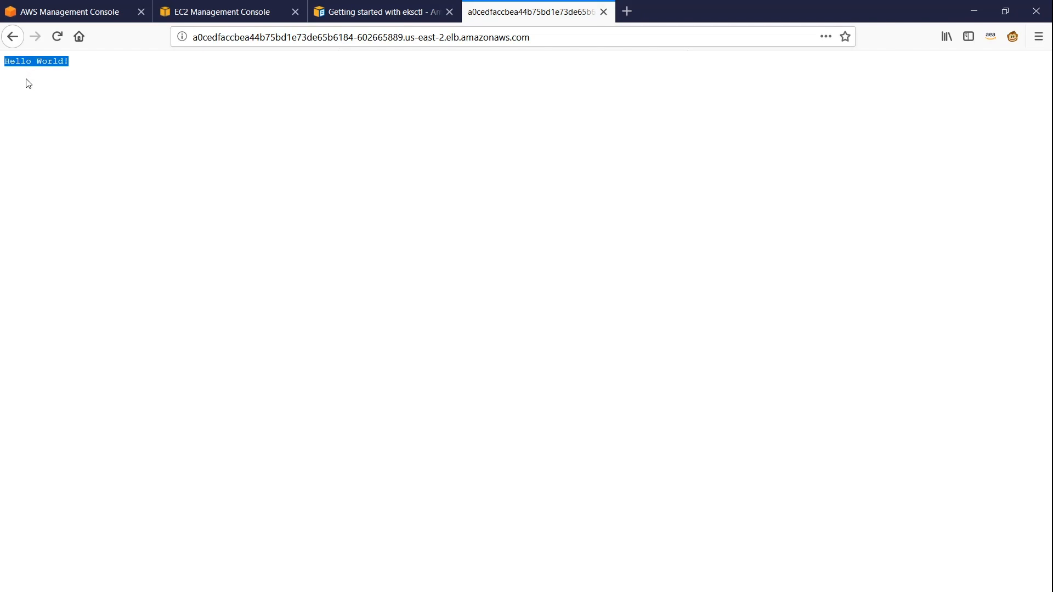
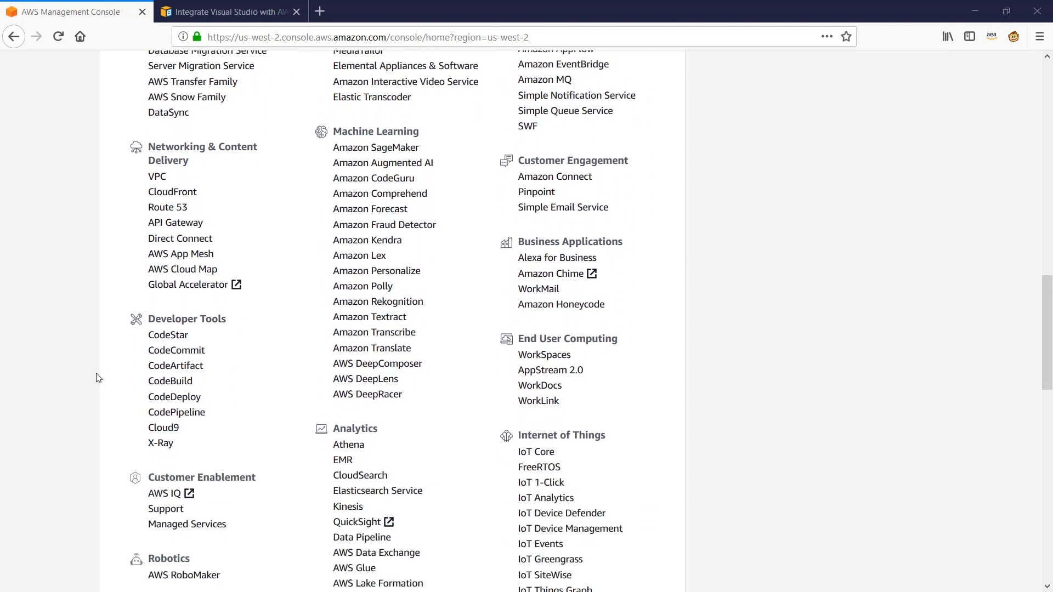
# - Create a CodeCommit repository named aspnet-eks-demo, leaving the description empty and CodeGuru Reviewer disabled
pyautogui.click(192, 357)
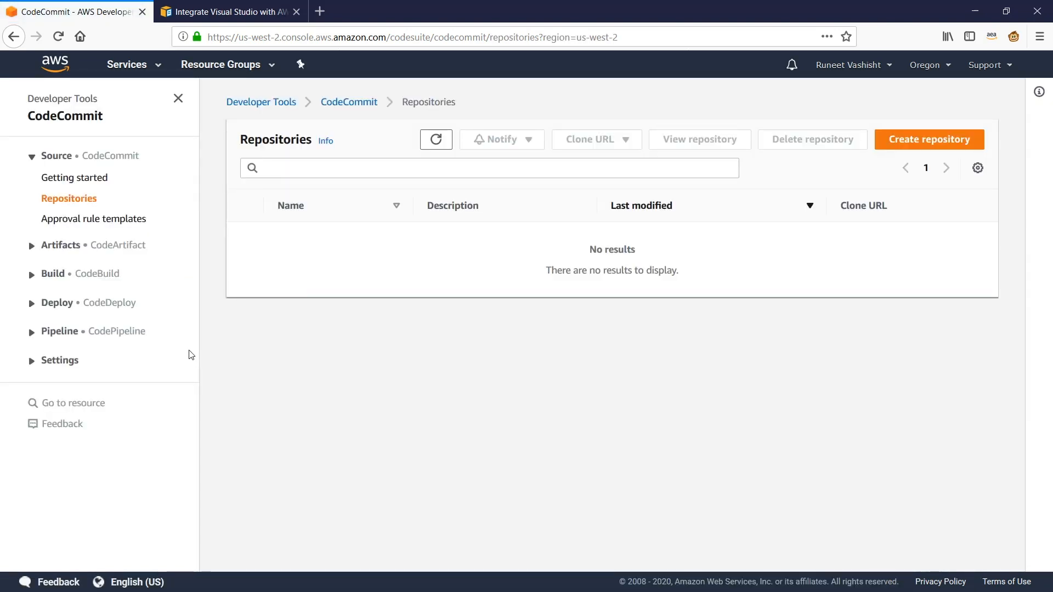
pyautogui.click(921, 143)
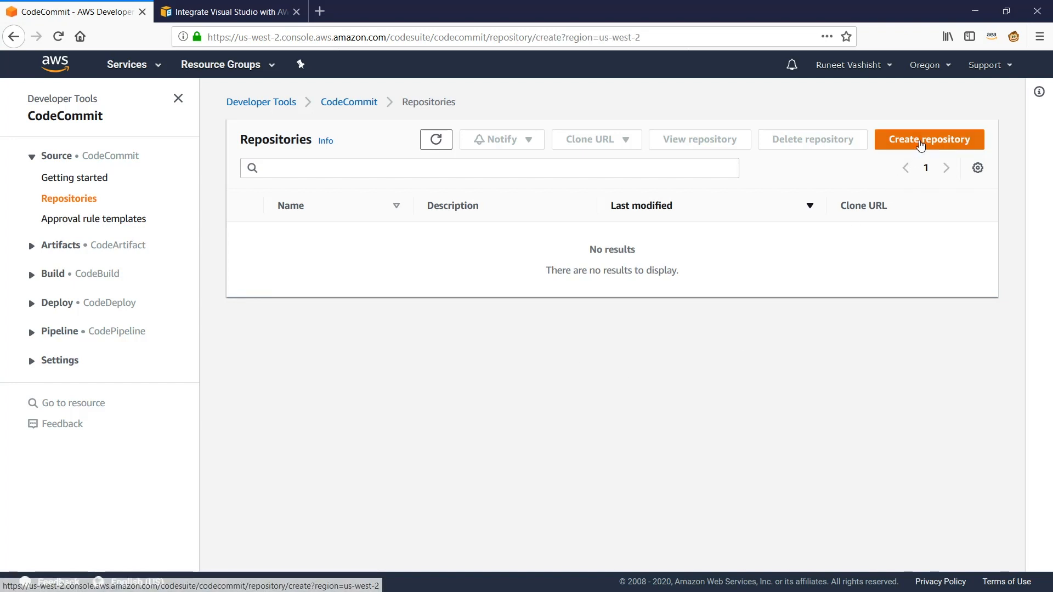
pyautogui.click(188, 274)
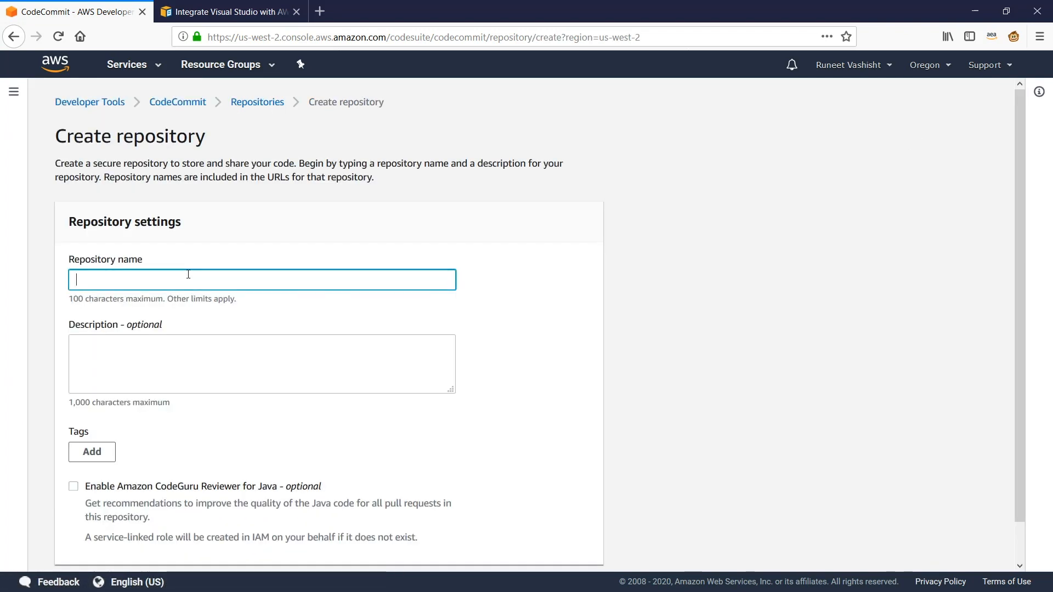
pyautogui.write('aspnet-eks-demo')
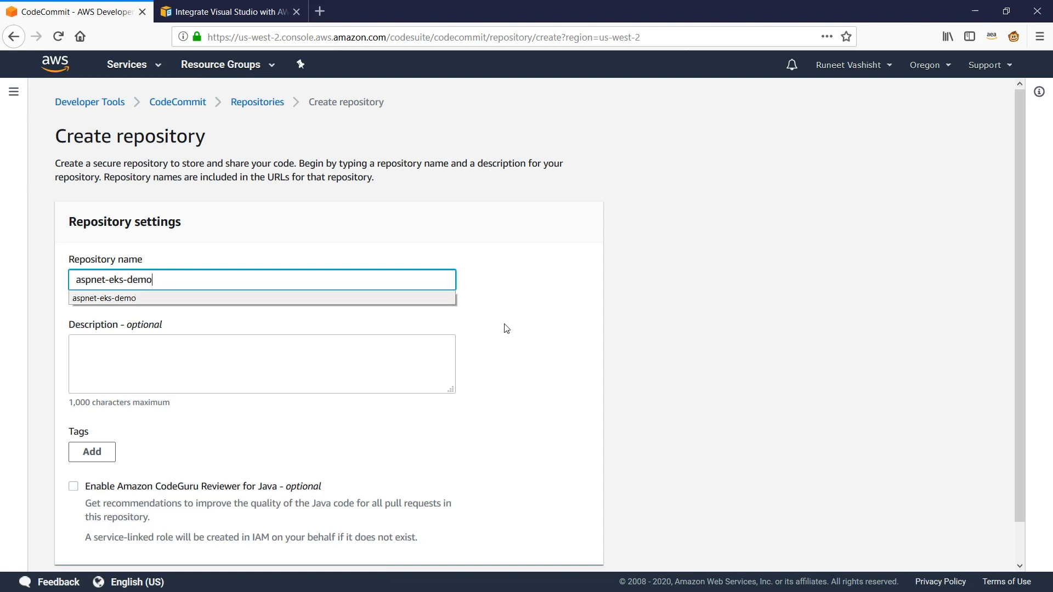
pyautogui.click(595, 380)
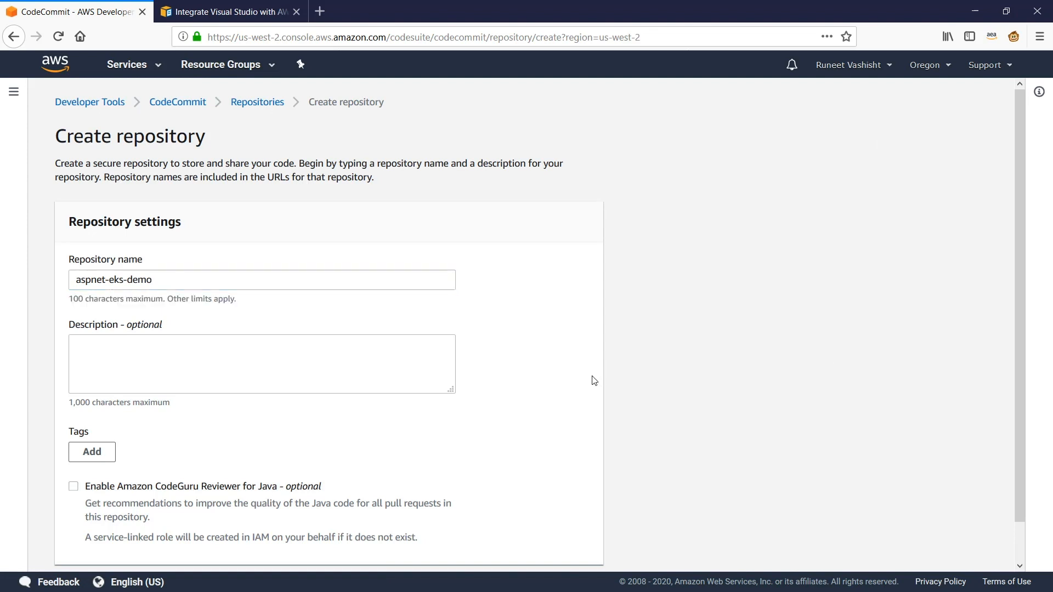
pyautogui.scroll(-2, 595, 380)
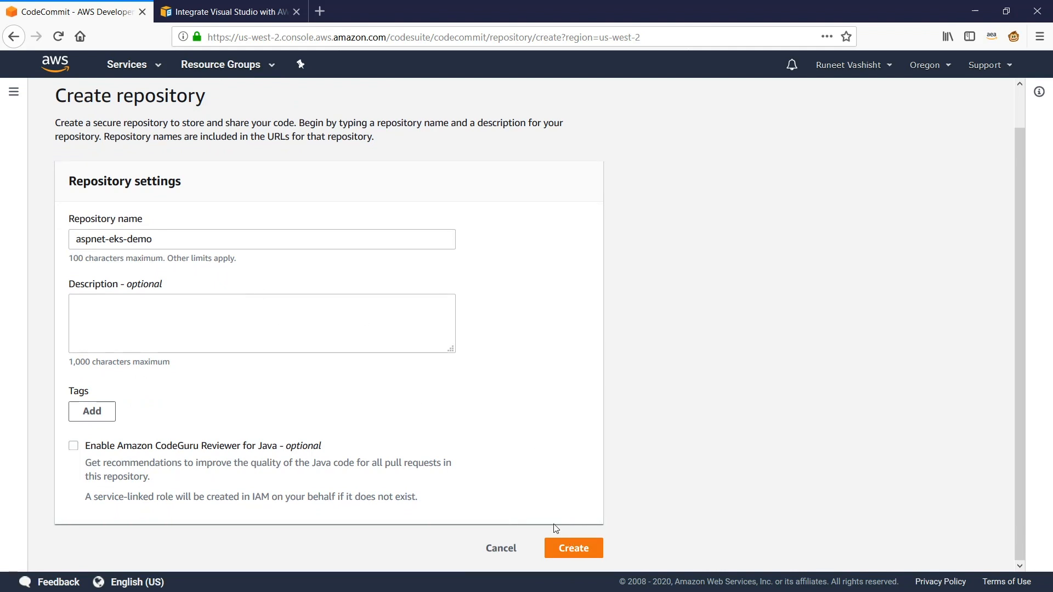
pyautogui.click(576, 552)
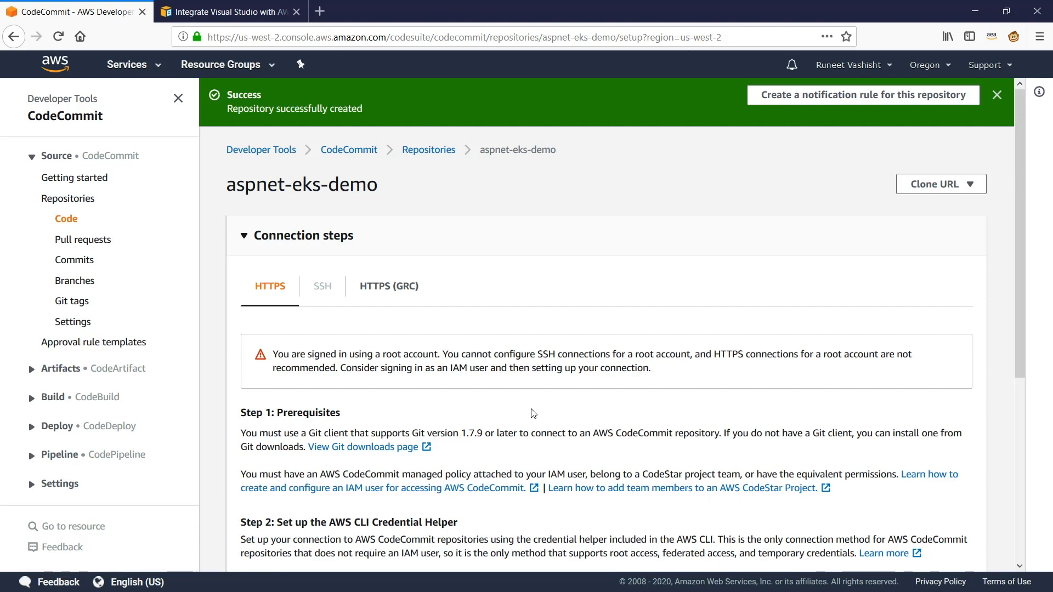
# - Review the "Integrate Visual Studio with AWS CodeCommit" guide, highlighting its topics on getting access keys and installing the AWS Toolkit
pyautogui.click(258, 13)
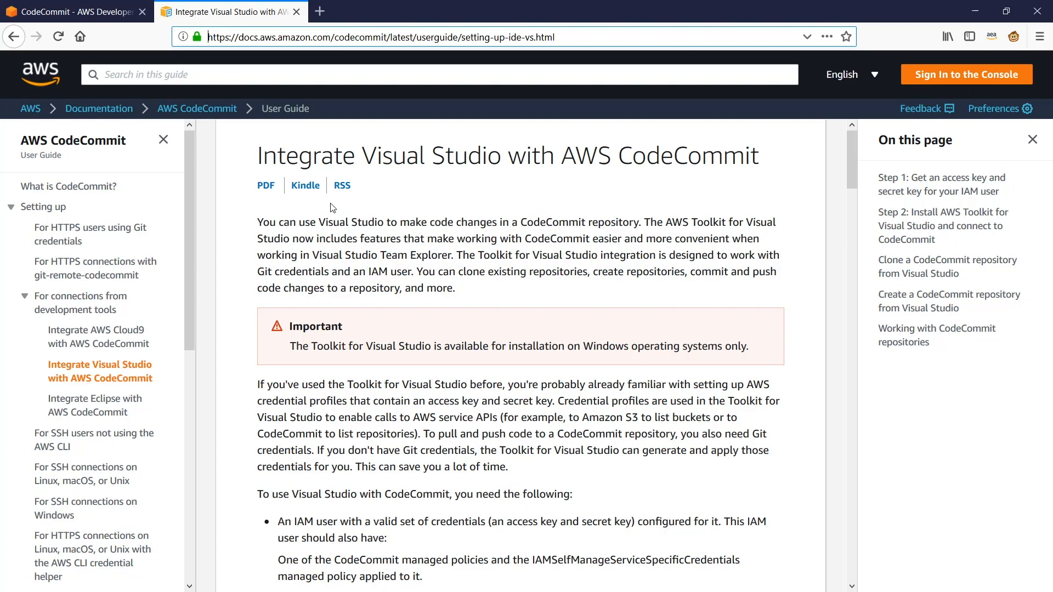
pyautogui.scroll(-10, 332, 214)
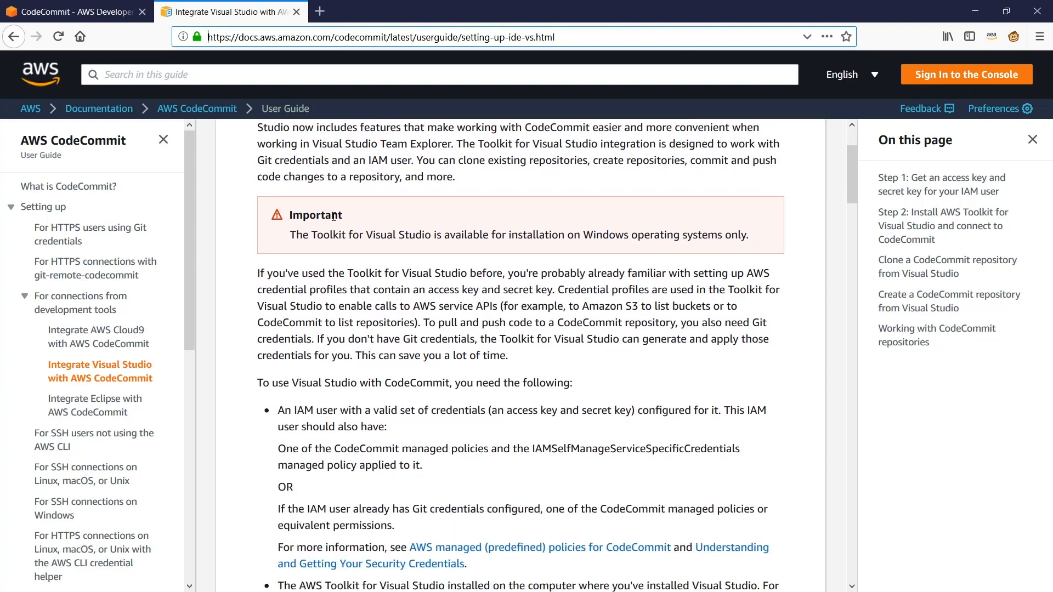
pyautogui.scroll(-14, 332, 219)
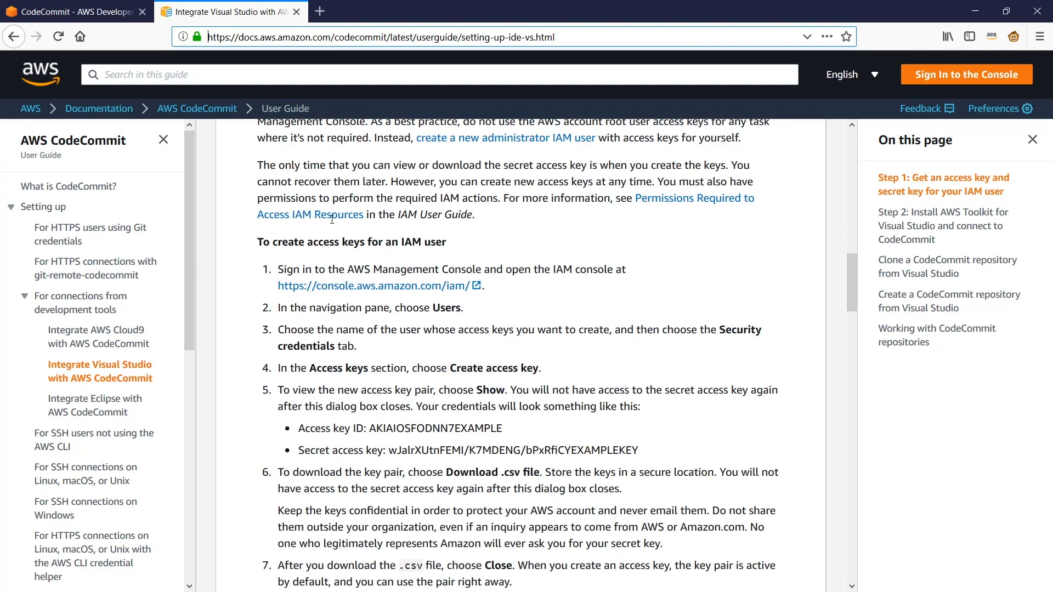
pyautogui.scroll(14, 331, 220)
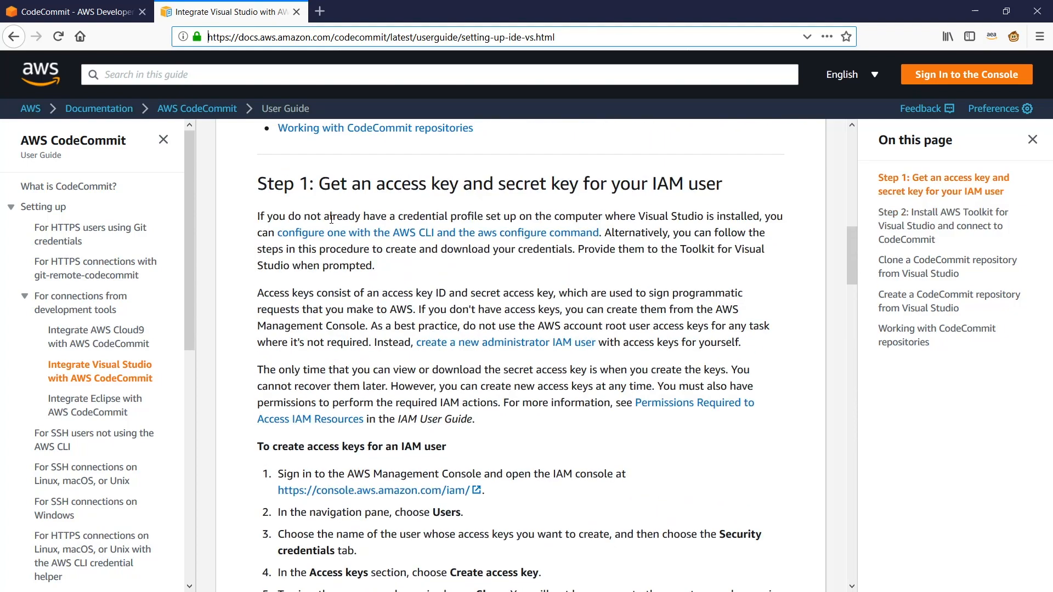
pyautogui.scroll(2, 332, 219)
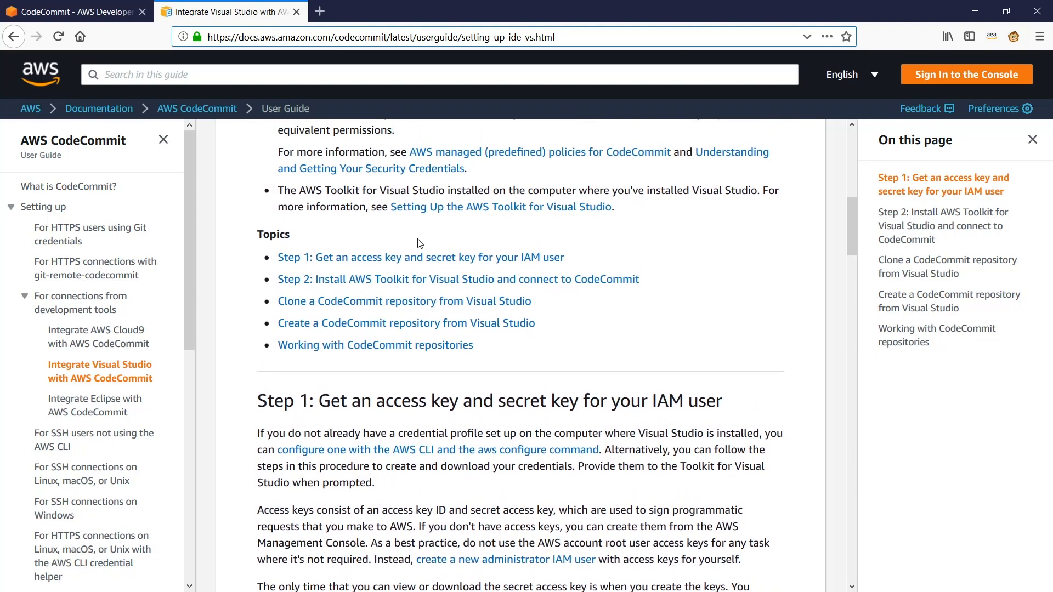
pyautogui.moveTo(658, 287); pyautogui.dragTo(281, 262)
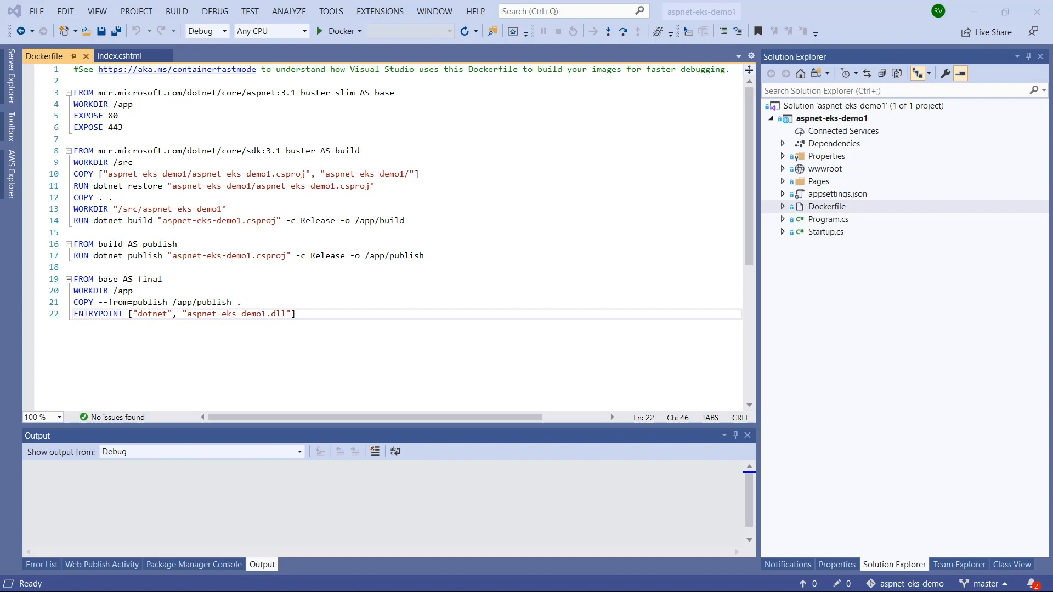
# - Switch to the aspnet-eks-demo CodeCommit repository in Firefox and highlight the buildspec.yml and hello-k8s.yml file names
pyautogui.hotkey('alt', 'Tab')
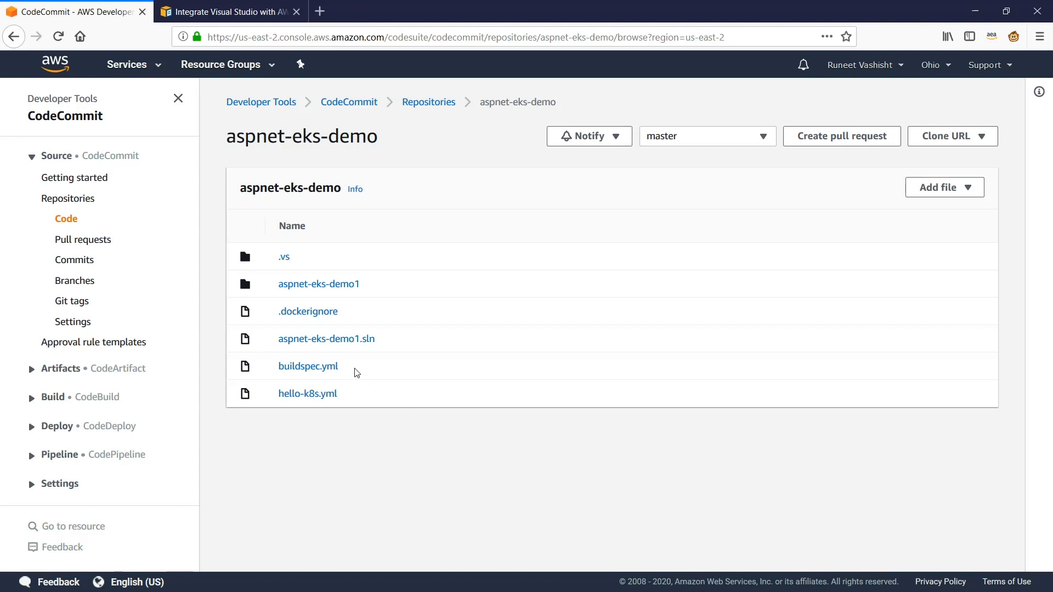
pyautogui.moveTo(356, 372); pyautogui.dragTo(279, 369)
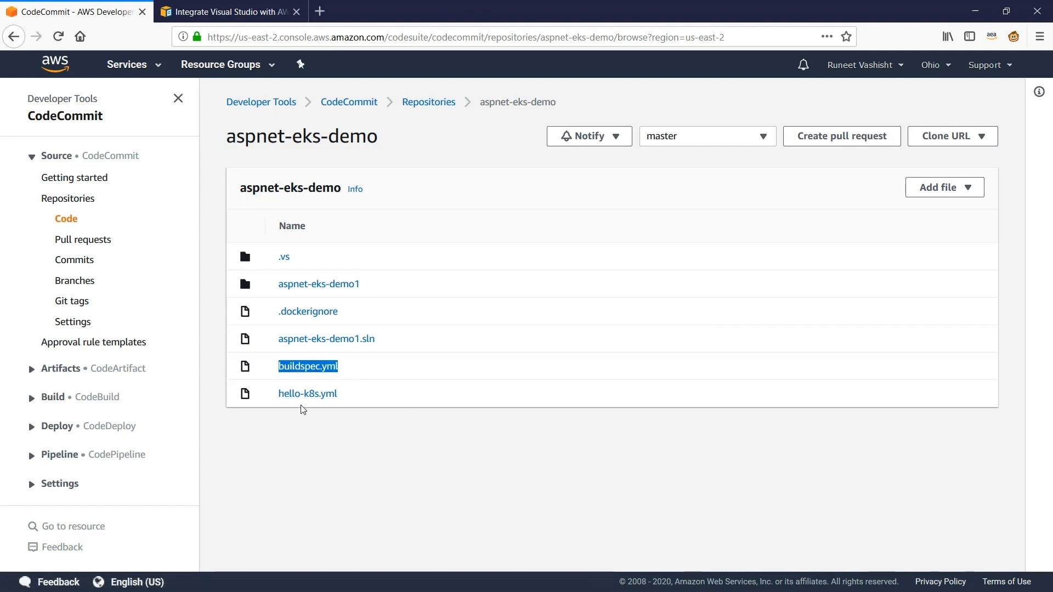
pyautogui.moveTo(350, 397); pyautogui.dragTo(277, 394)
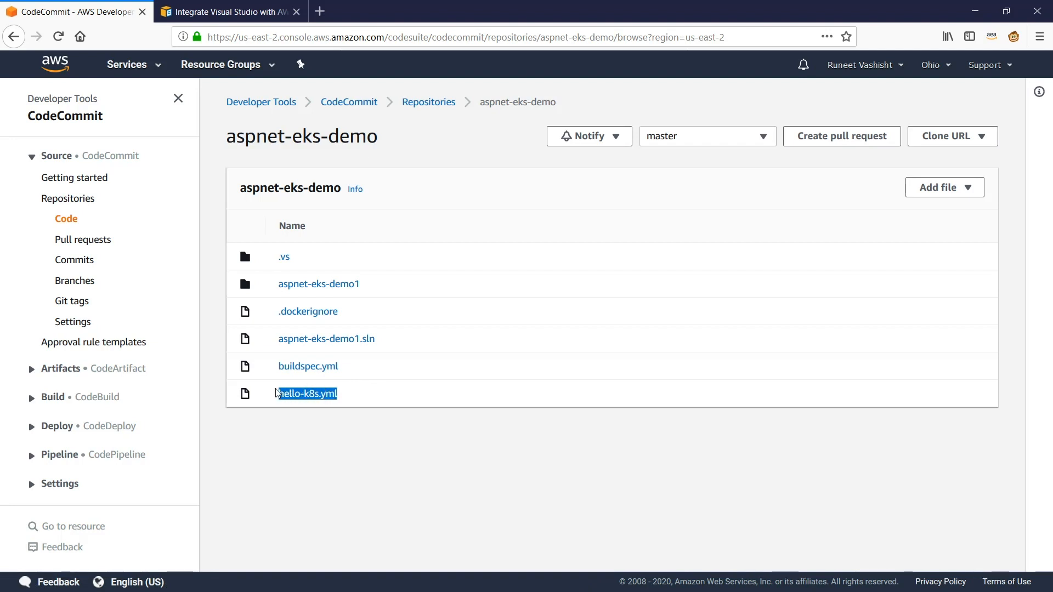
pyautogui.click(373, 397)
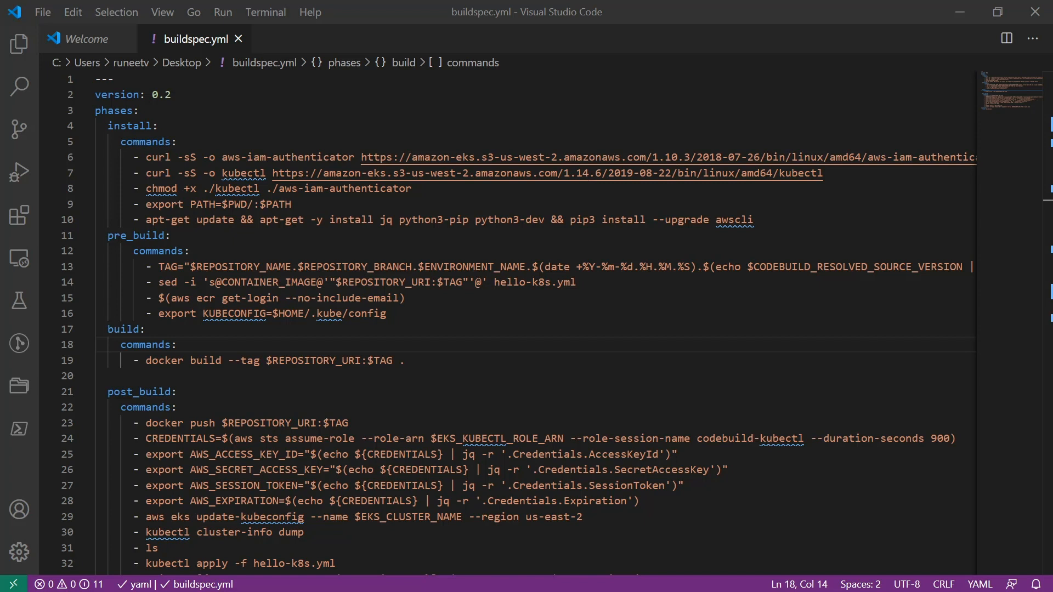
# - View the Amazon EKS Workshop home page in Firefox and return to buildspec.yml in Visual Studio Code
pyautogui.hotkey('alt', 'Tab')
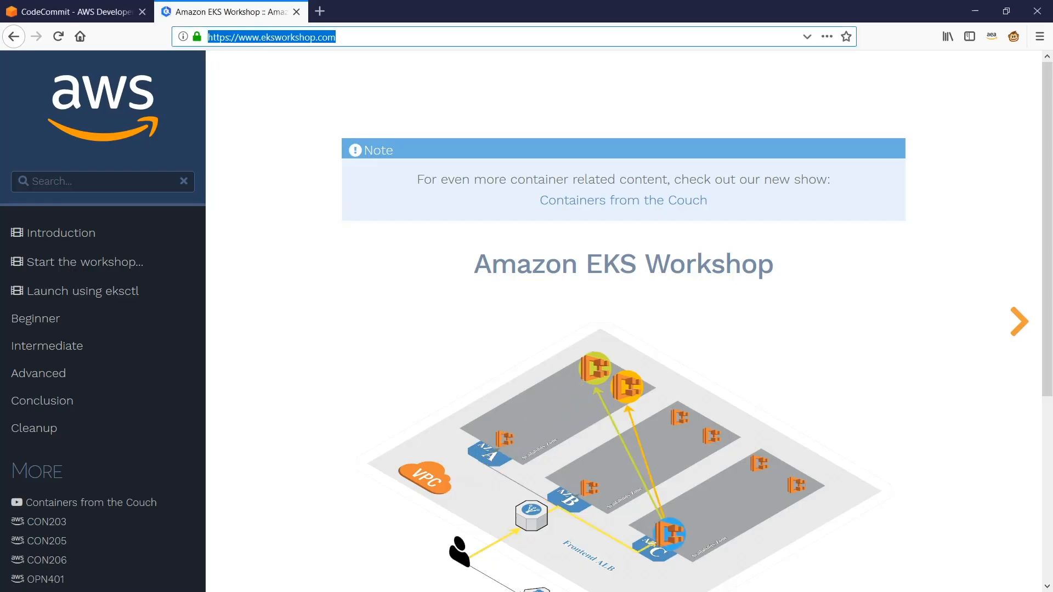
pyautogui.click(302, 112)
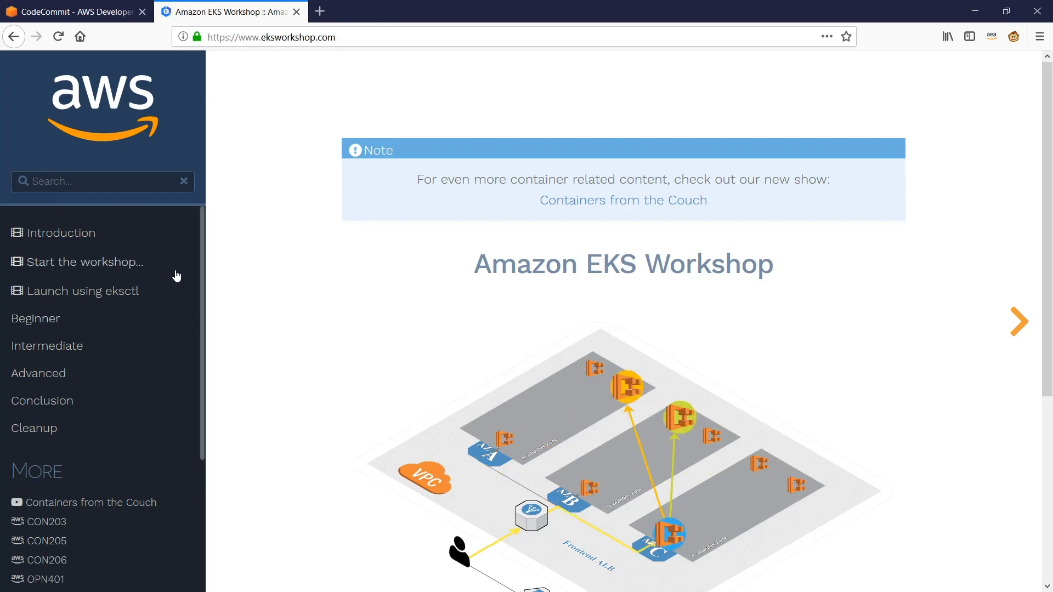
pyautogui.hotkey('alt', 'Tab')
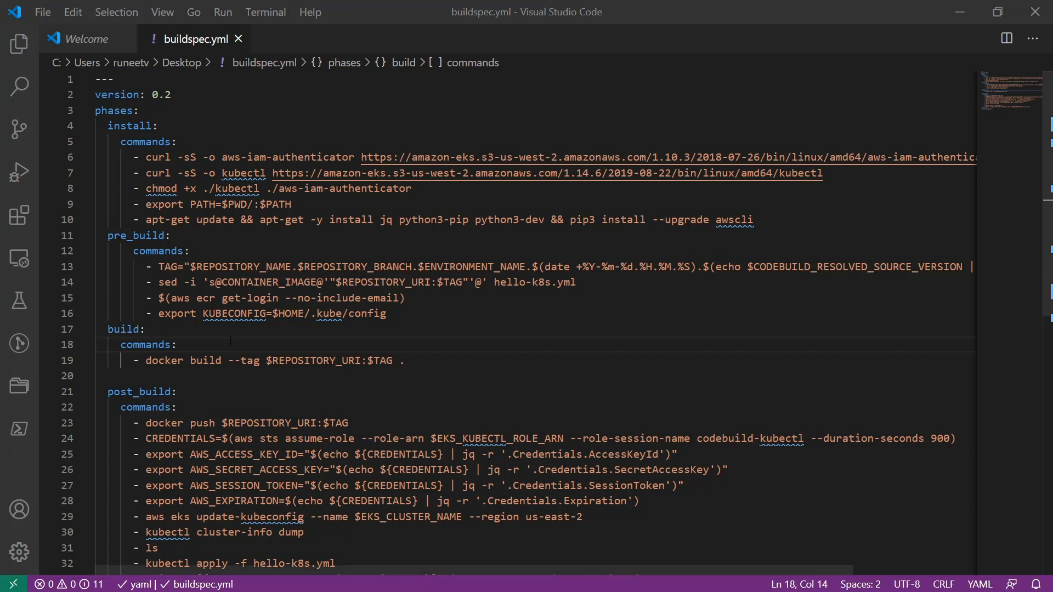
# - Review the install phase commands in buildspec.yml, highlighting the block and its individual download, chmod, PATH and apt-get lines
pyautogui.click(780, 247)
pyautogui.moveTo(755, 221); pyautogui.dragTo(97, 160)
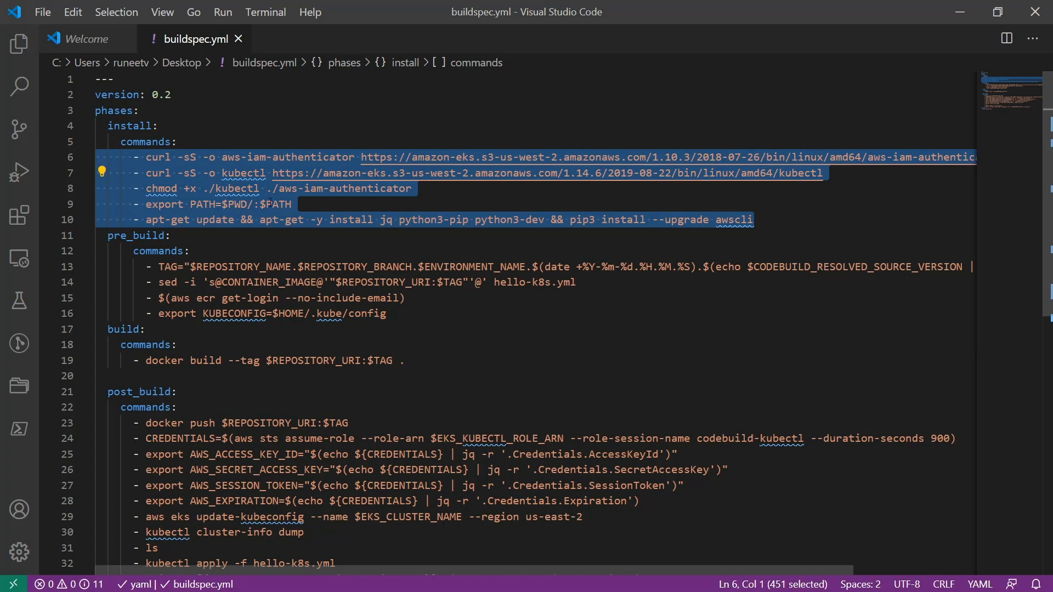
pyautogui.tripleClick(98, 159)
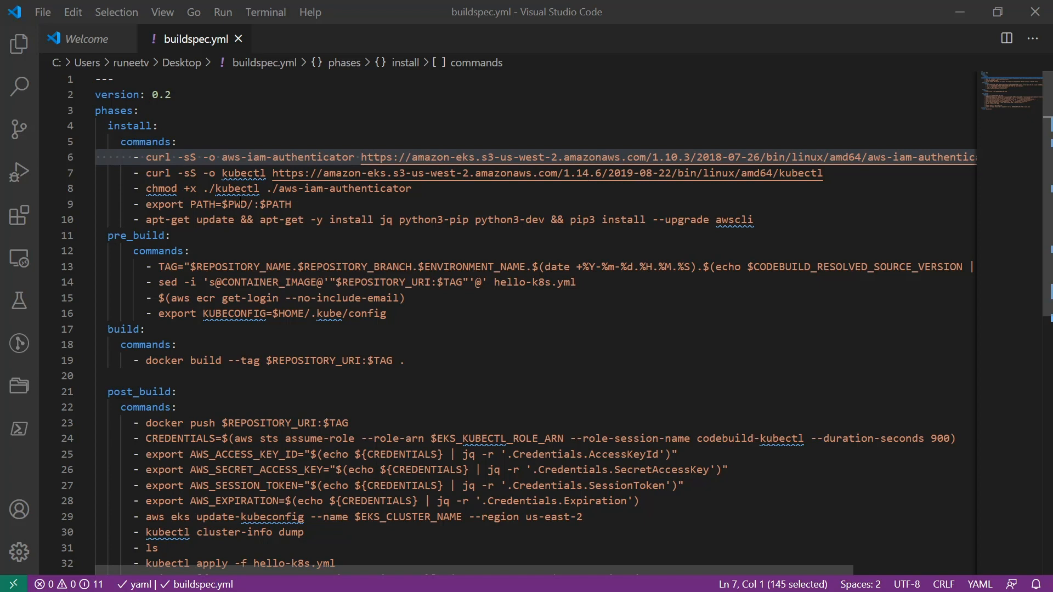
pyautogui.tripleClick(256, 173)
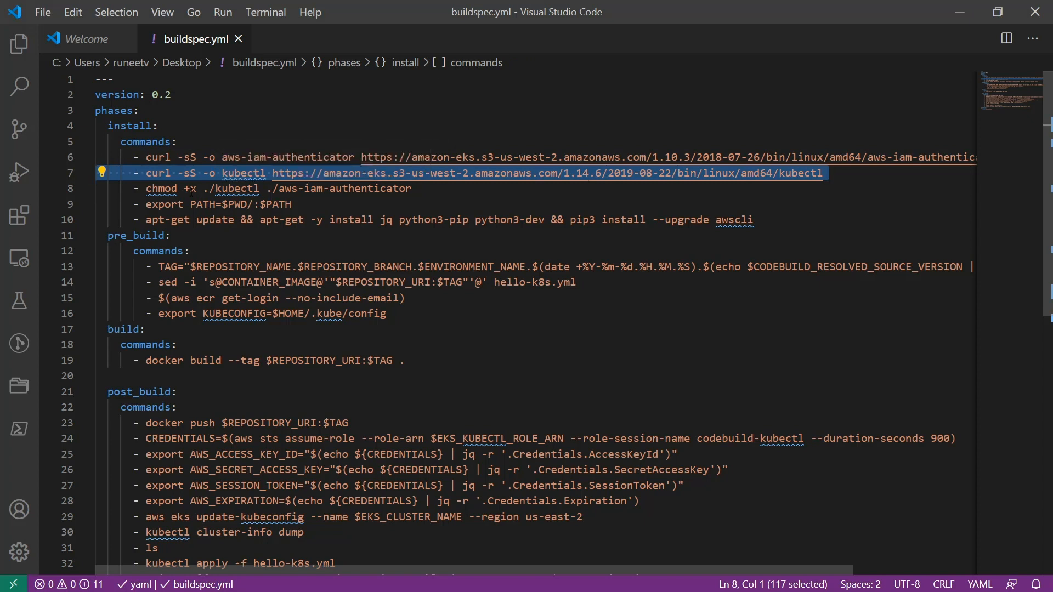
pyautogui.tripleClick(190, 191)
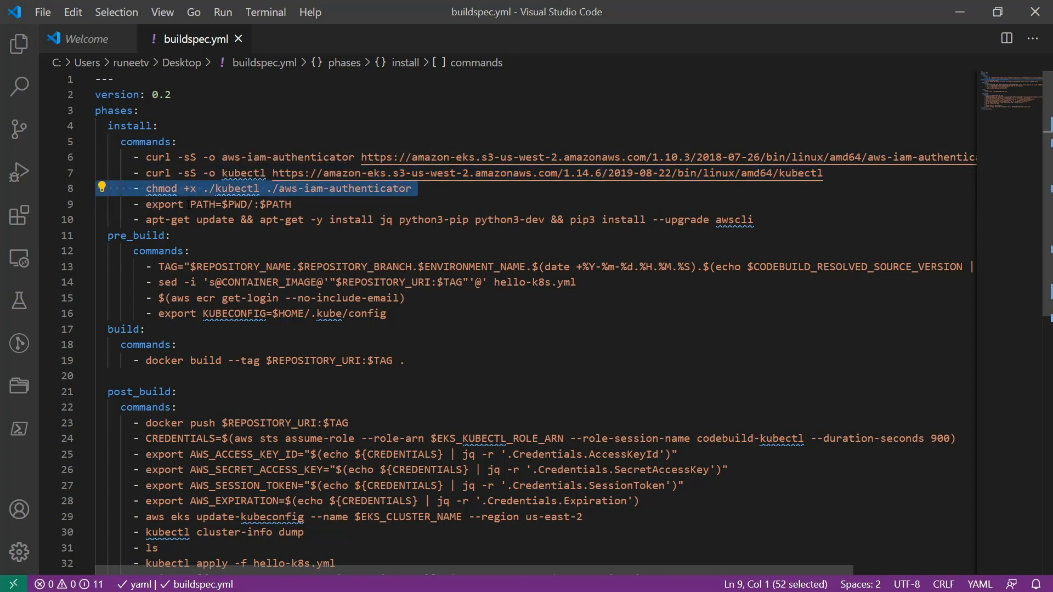
pyautogui.tripleClick(221, 205)
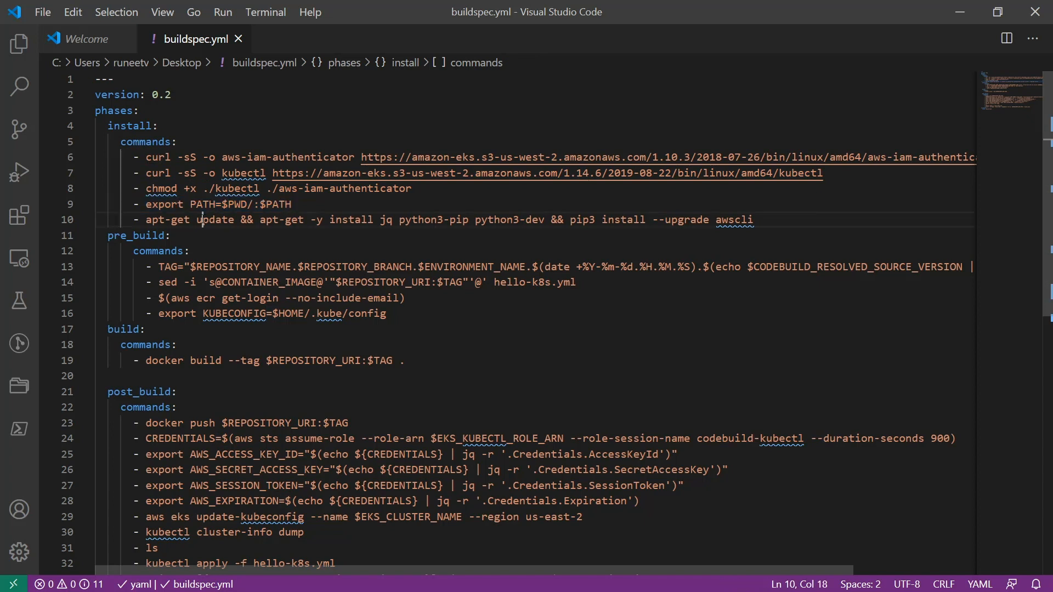
pyautogui.tripleClick(337, 219)
pyautogui.click(337, 219)
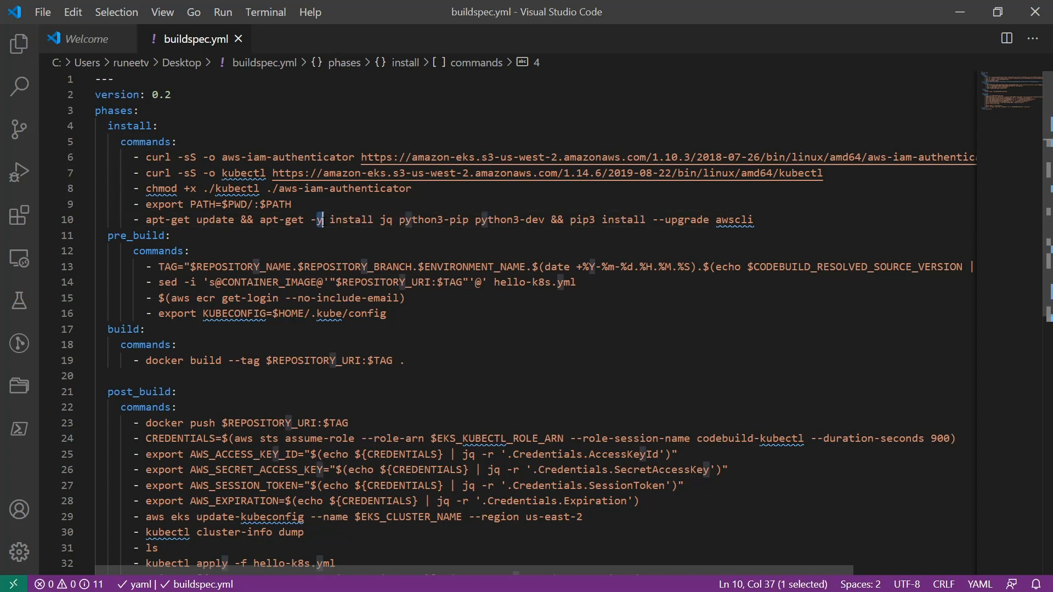
pyautogui.tripleClick(325, 221)
# - Examine the pre_build TAG definition and highlight its $REPOSITORY_NAME variable
pyautogui.click(202, 361)
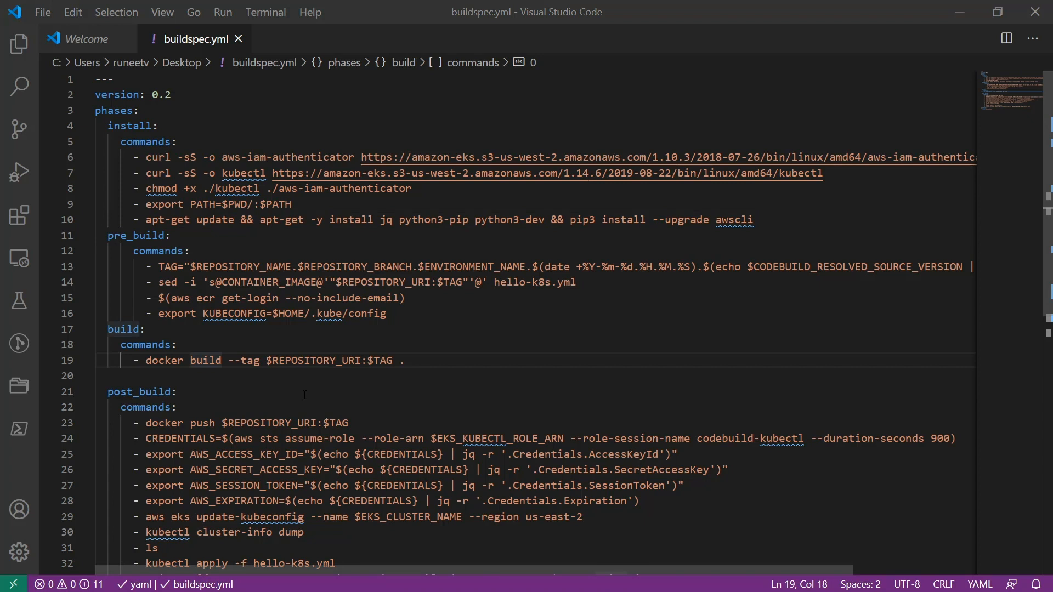
pyautogui.click(159, 268)
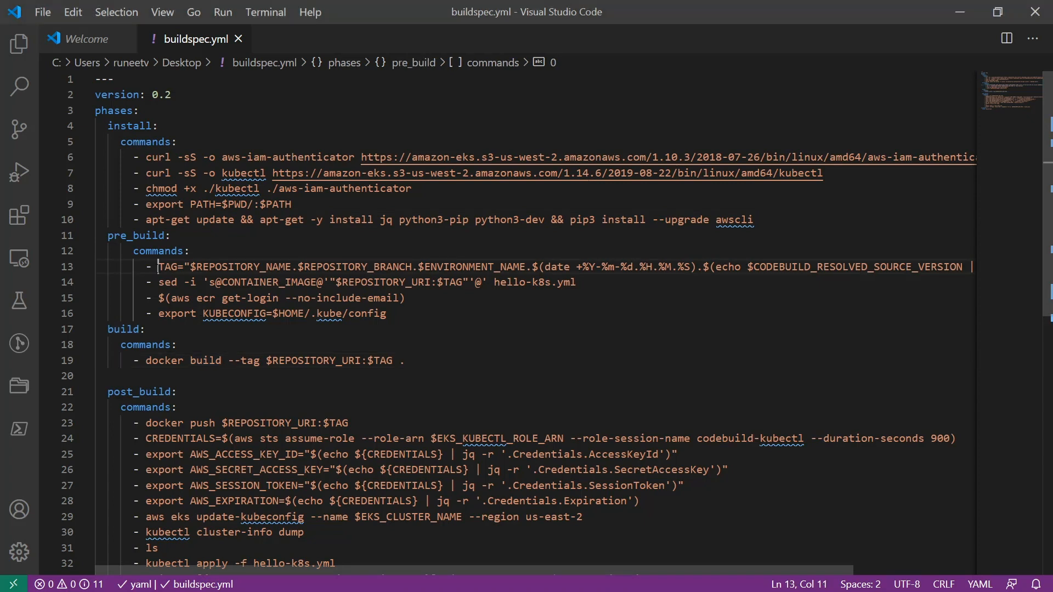
pyautogui.click(177, 268)
pyautogui.click(161, 268)
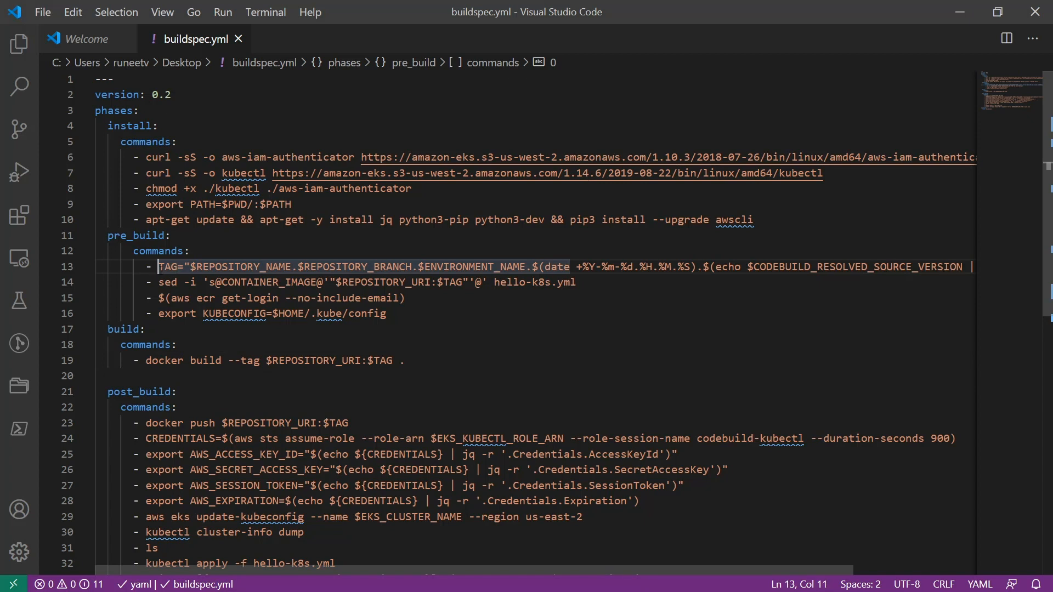
pyautogui.click(202, 269)
pyautogui.moveTo(190, 269); pyautogui.dragTo(292, 268)
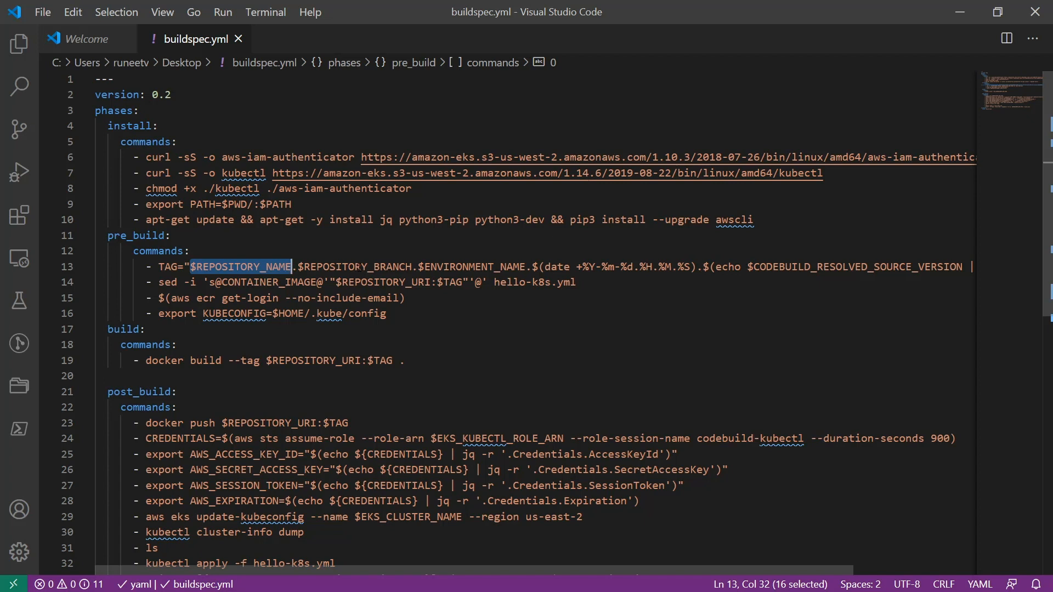
# - Review the pre_build sed and ECR login commands, highlighting CONTAINER_IMAGE, REPOSITORY_URI:$TAG and the aws ecr get-login call
pyautogui.click(260, 282)
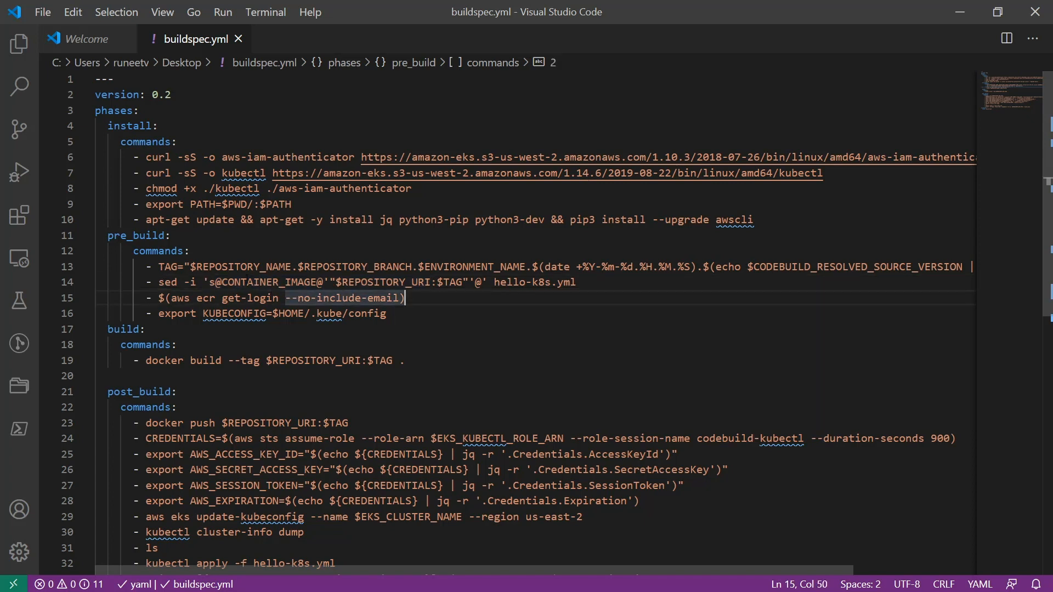
pyautogui.click(221, 282)
pyautogui.moveTo(221, 282); pyautogui.dragTo(318, 282)
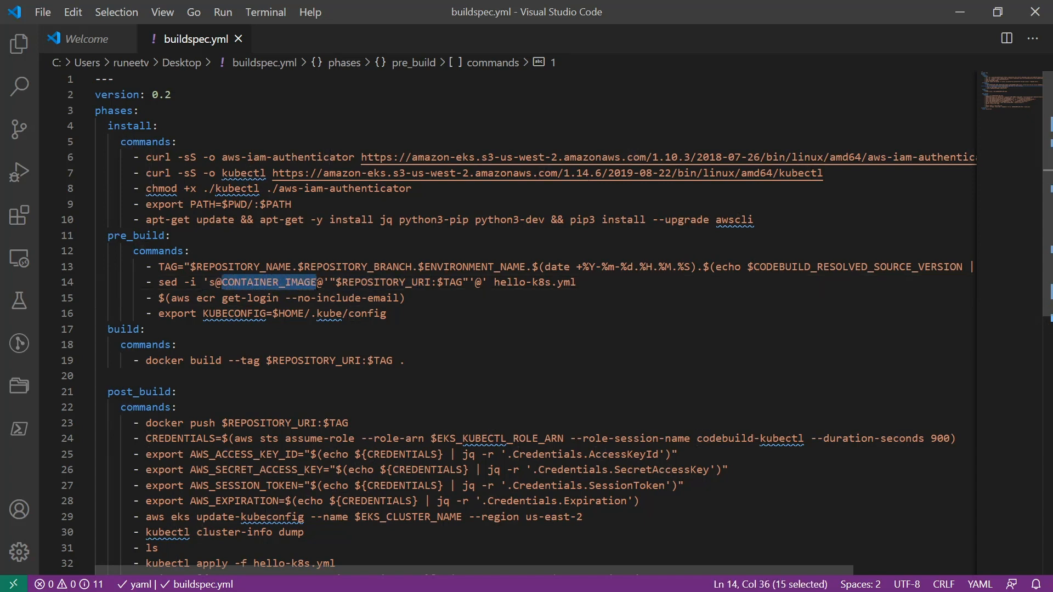
pyautogui.moveTo(498, 283); pyautogui.dragTo(580, 288)
pyautogui.moveTo(342, 283); pyautogui.dragTo(464, 283)
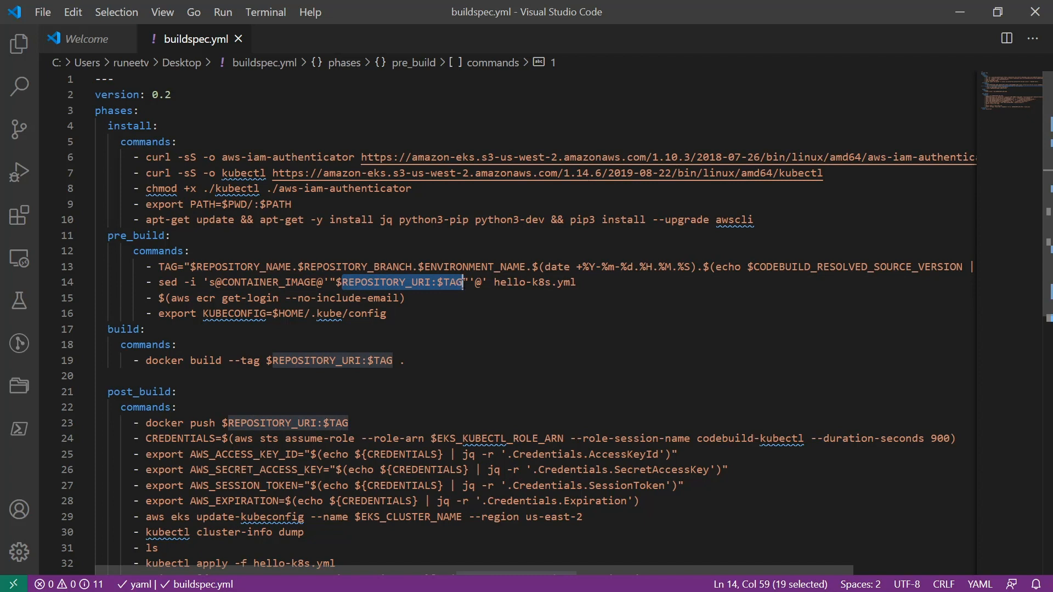
pyautogui.click(461, 299)
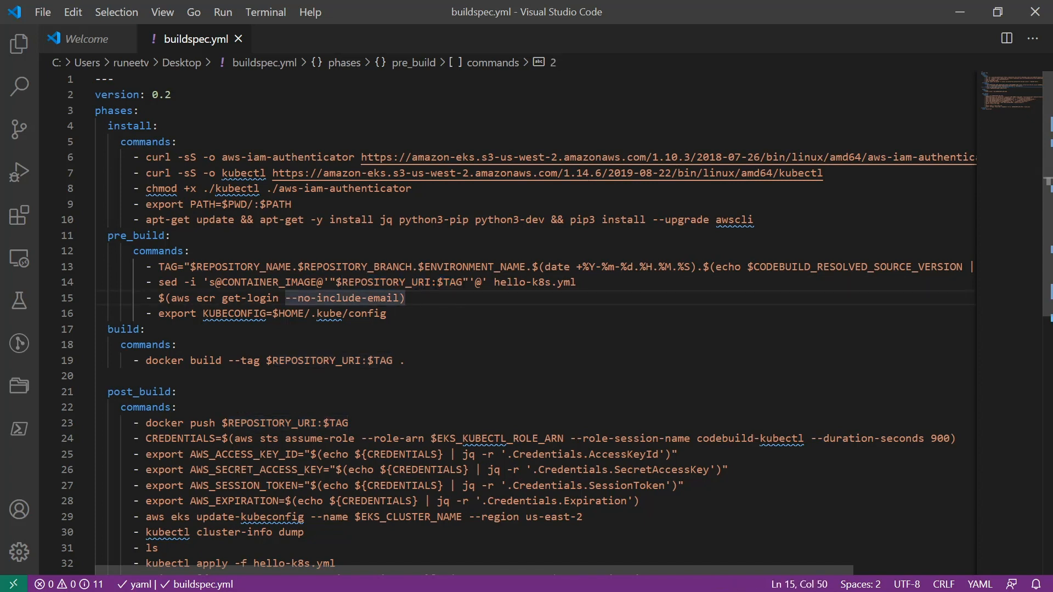
pyautogui.click(437, 282)
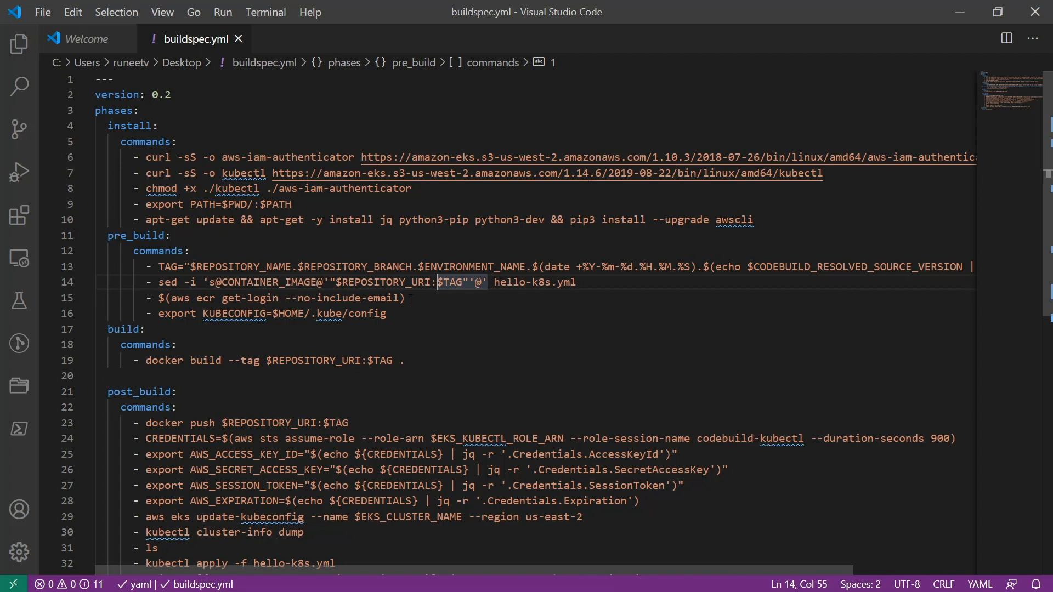
pyautogui.moveTo(411, 299); pyautogui.dragTo(159, 298)
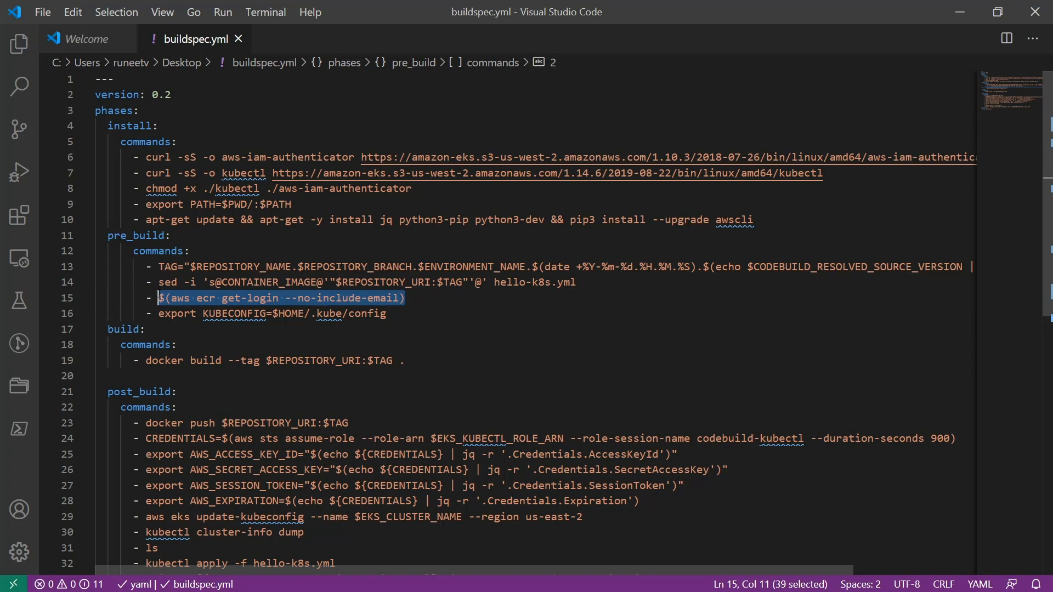
# - Examine the build phase's docker build command, highlighting the full command and its $TAG variable
pyautogui.click(234, 361)
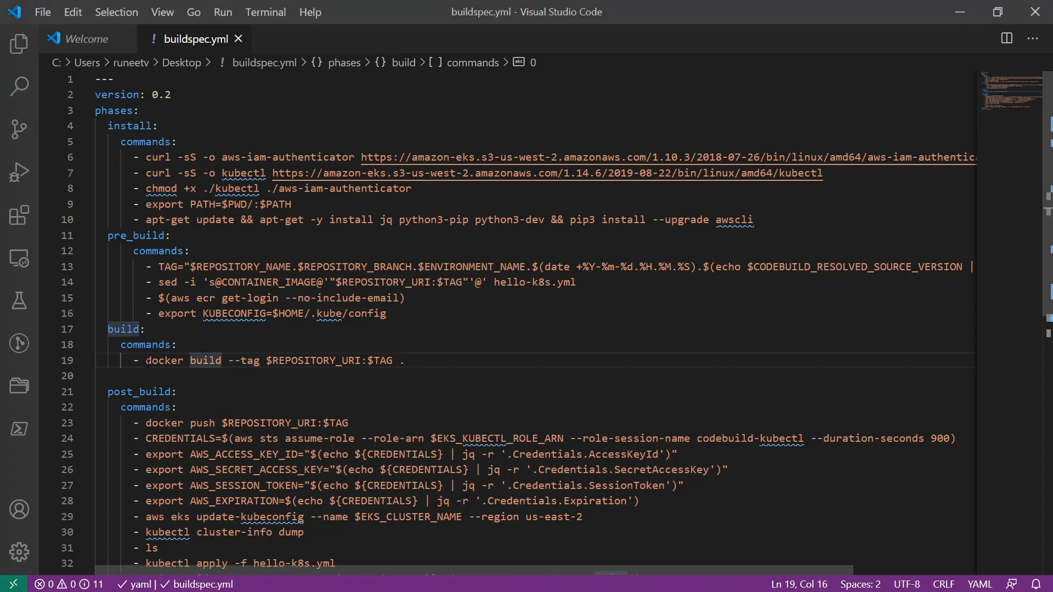
pyautogui.moveTo(146, 360); pyautogui.dragTo(400, 362)
pyautogui.click(266, 360)
pyautogui.press('Down')
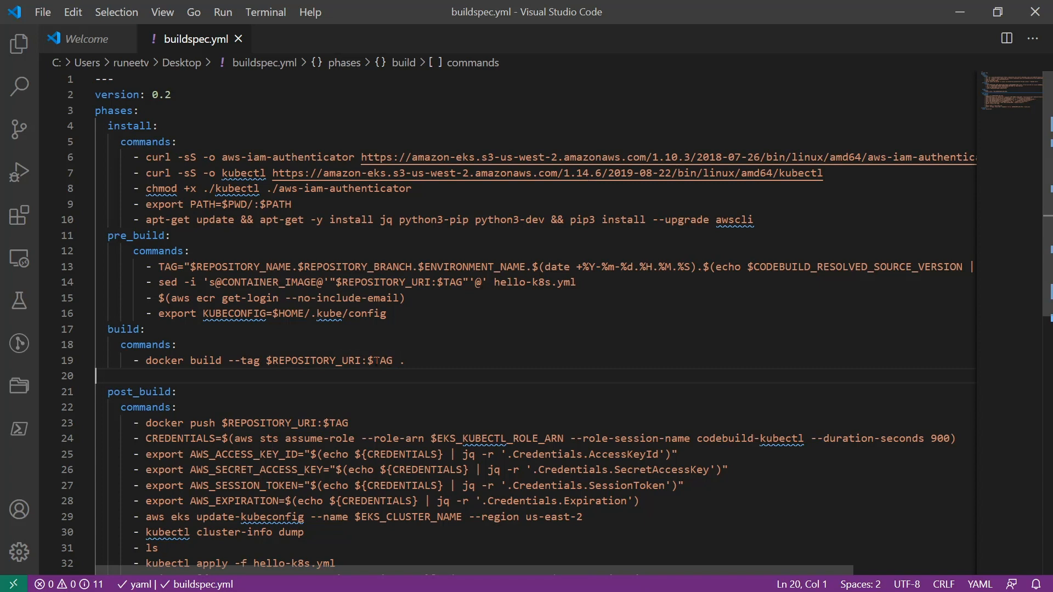
pyautogui.moveTo(369, 361); pyautogui.dragTo(393, 361)
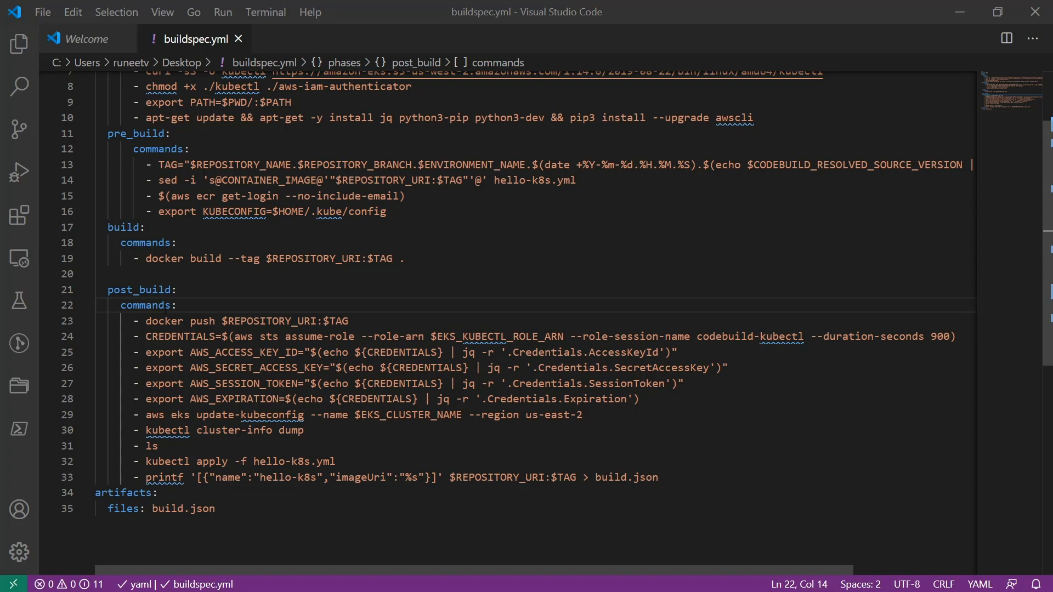
# - Review the post_build docker push and aws sts assume-role commands, highlighting both lines and the $EKS_KUBECTL_ROLE_ARN variable
pyautogui.tripleClick(163, 321)
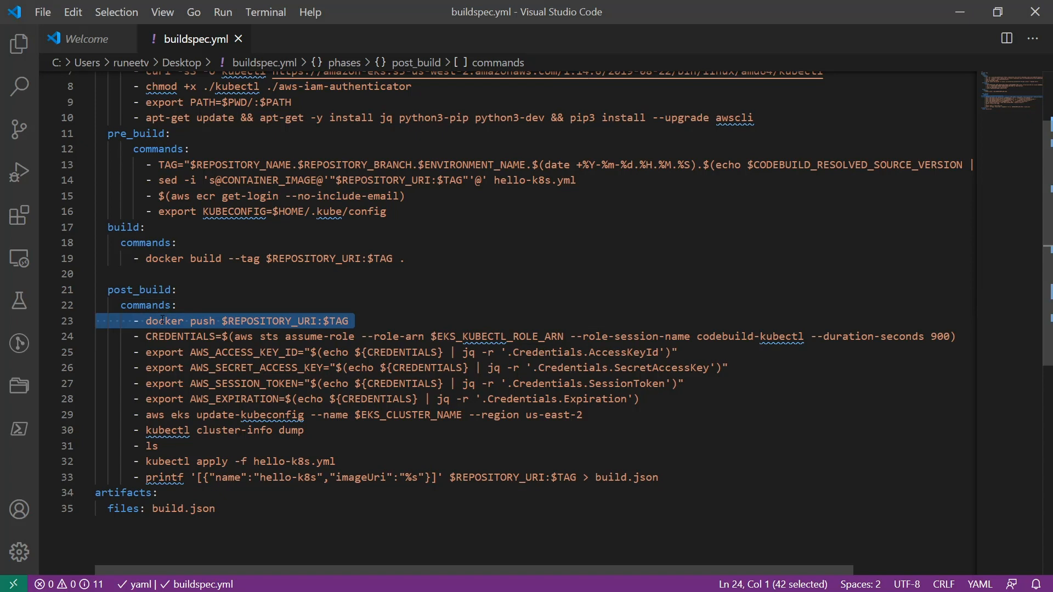
pyautogui.click(159, 321)
pyautogui.tripleClick(165, 337)
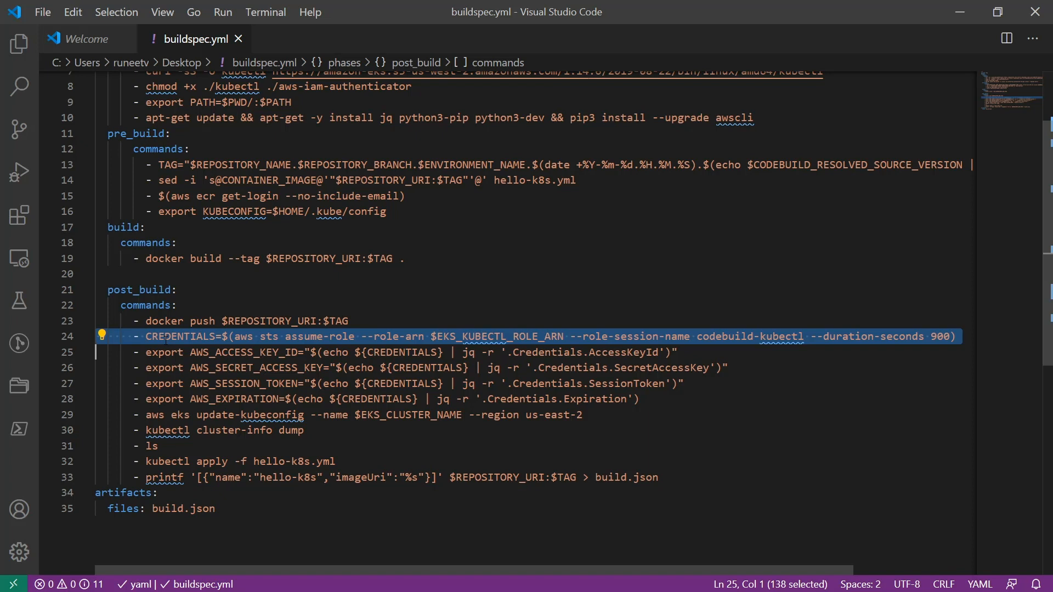
pyautogui.click(247, 367)
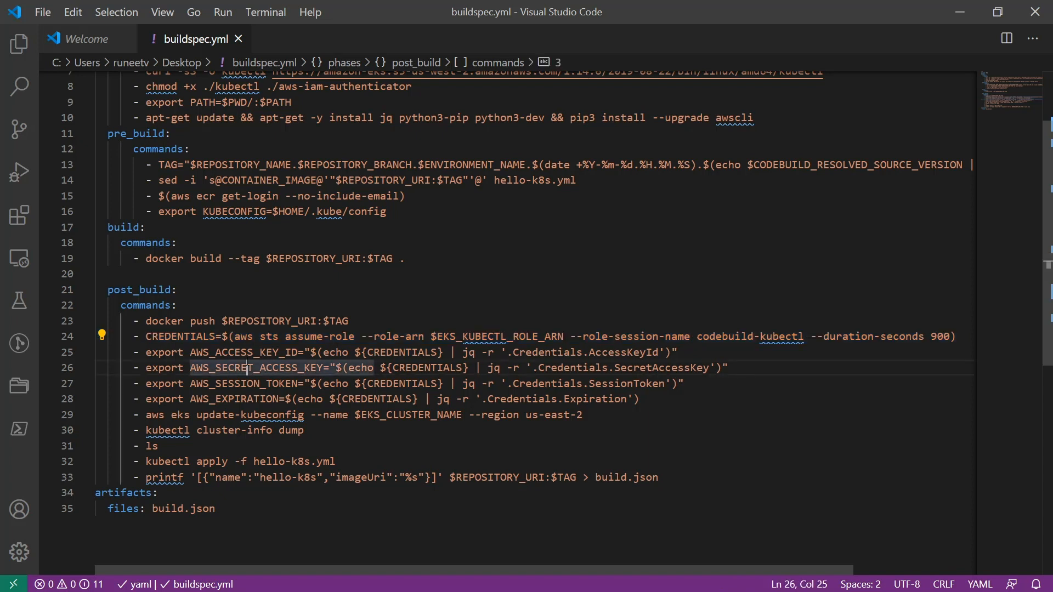
pyautogui.click(235, 336)
pyautogui.moveTo(235, 336); pyautogui.dragTo(361, 336)
pyautogui.click(411, 336)
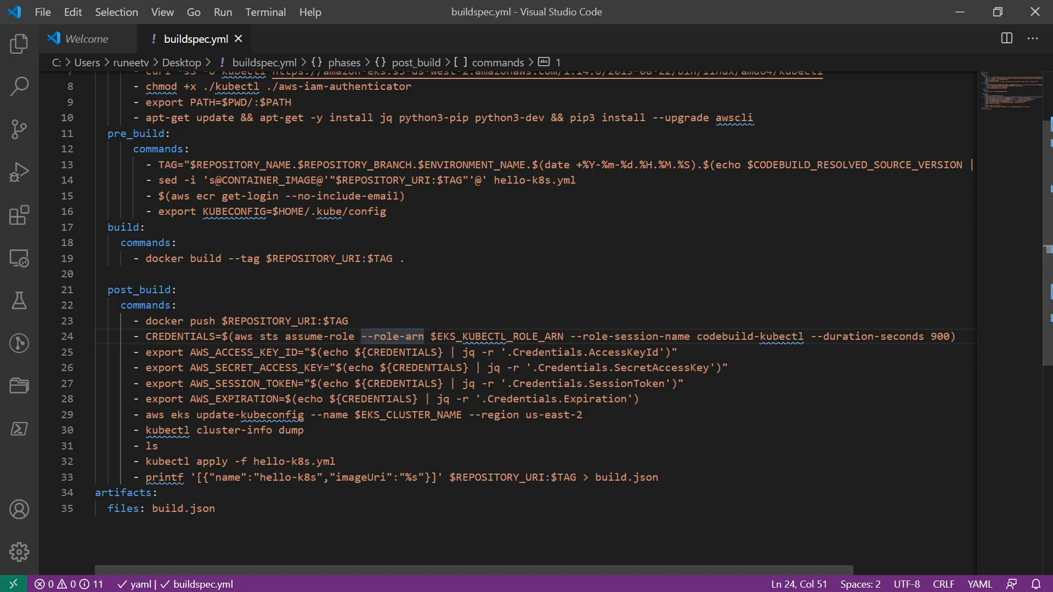
pyautogui.moveTo(432, 336); pyautogui.dragTo(565, 337)
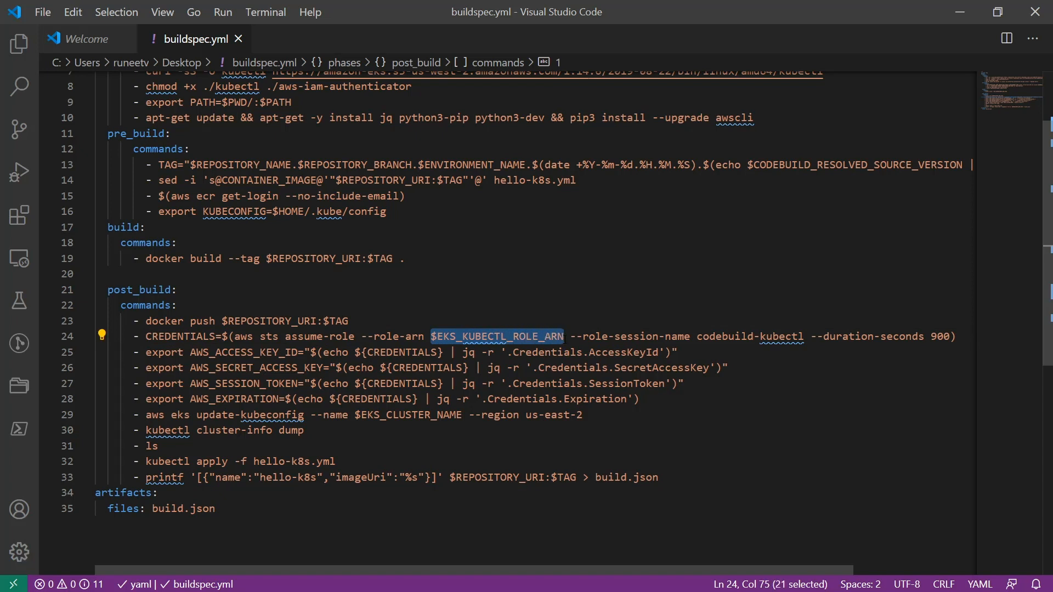
pyautogui.click(284, 337)
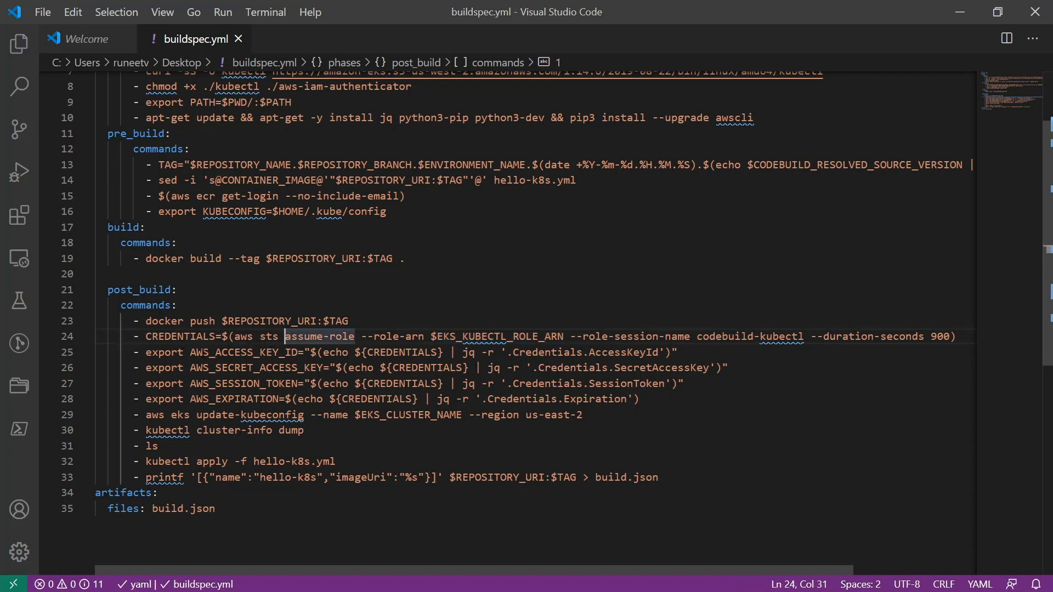
# - Examine the post_build AWS_ACCESS_KEY_ID export and highlight the aws eks update-kubeconfig command
pyautogui.moveTo(191, 352); pyautogui.dragTo(298, 353)
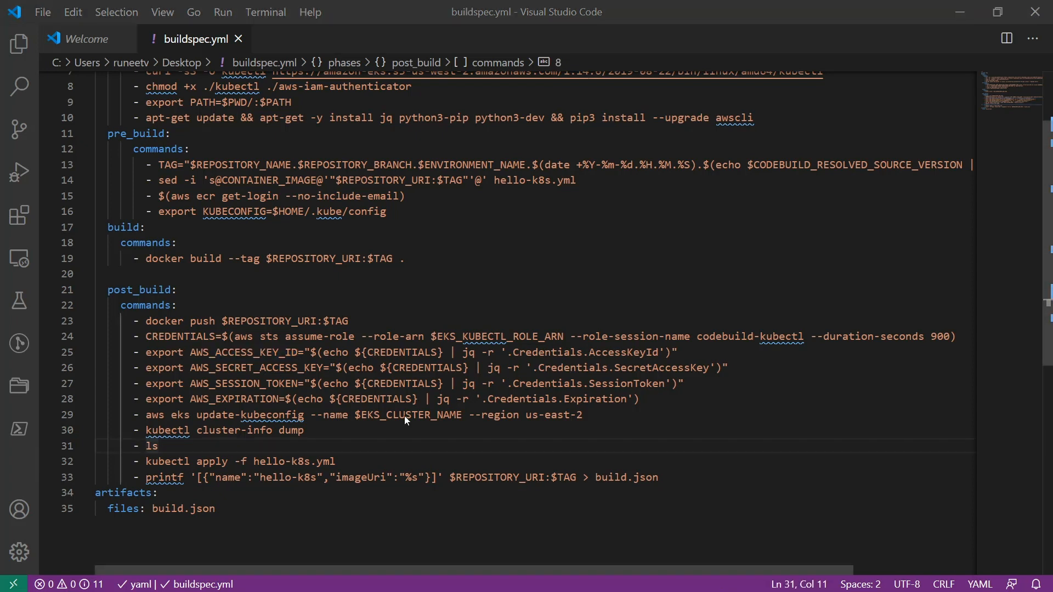
pyautogui.tripleClick(404, 416)
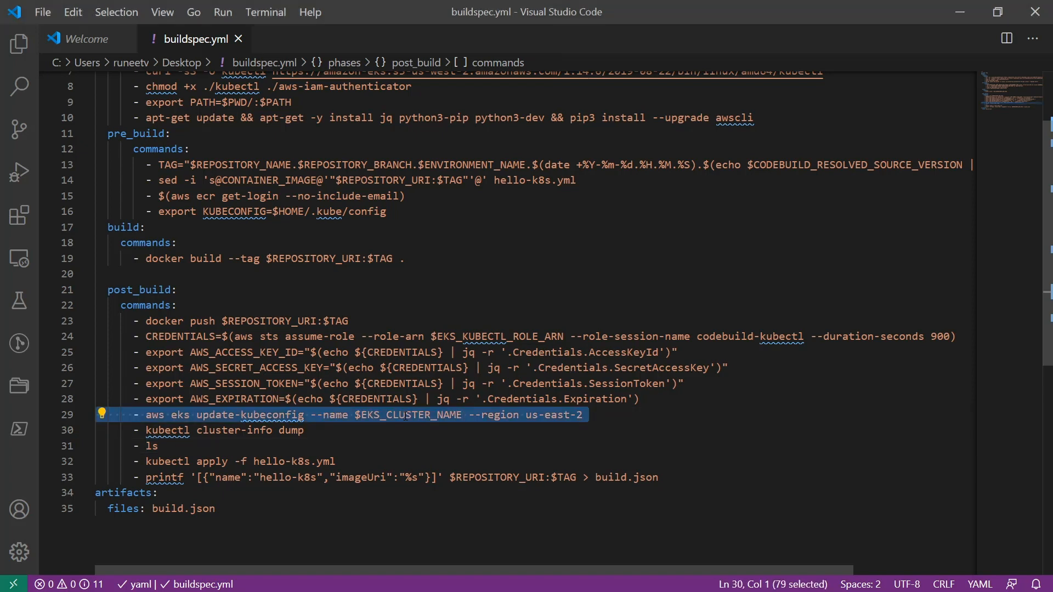
pyautogui.click(387, 416)
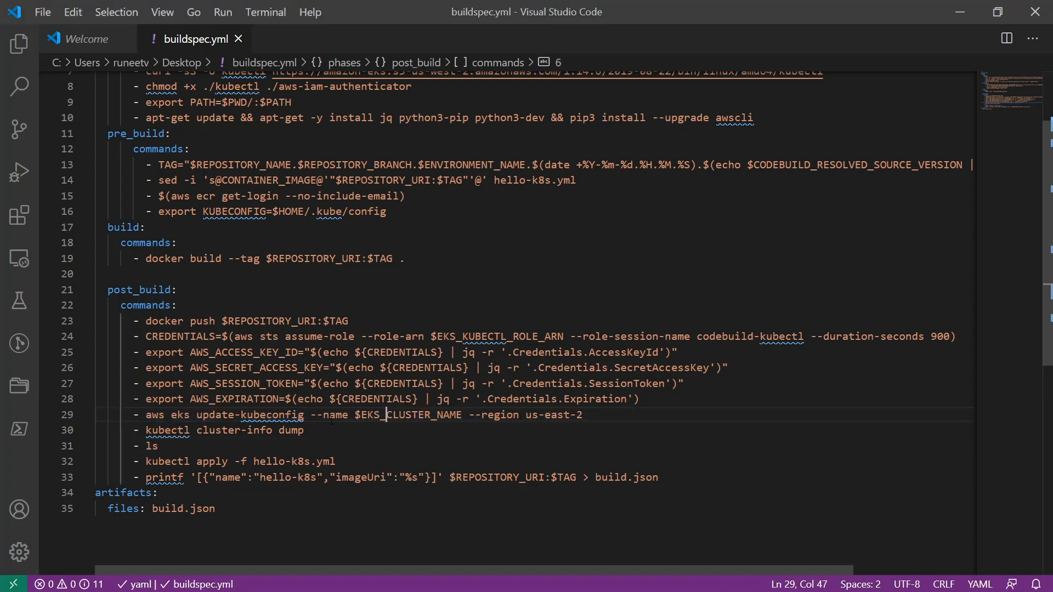
# - Examine the aws eks update-kubeconfig command, highlighting the $EKS_CLUSTER_NAME variable and the --region us-east-2 option
pyautogui.click(311, 415)
pyautogui.moveTo(311, 415); pyautogui.dragTo(367, 415)
pyautogui.click(466, 429)
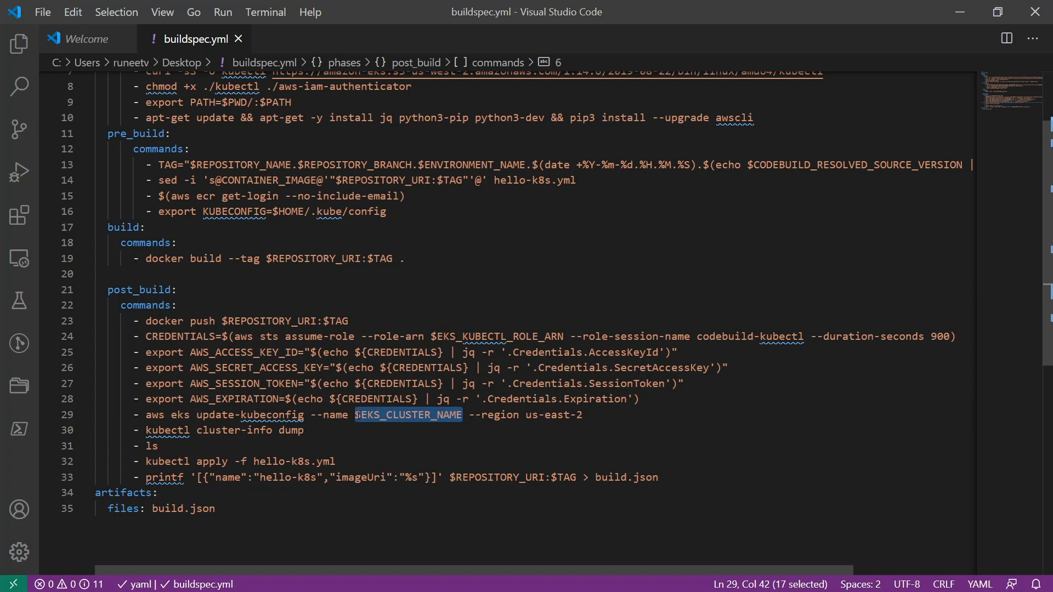
pyautogui.moveTo(469, 415); pyautogui.dragTo(587, 417)
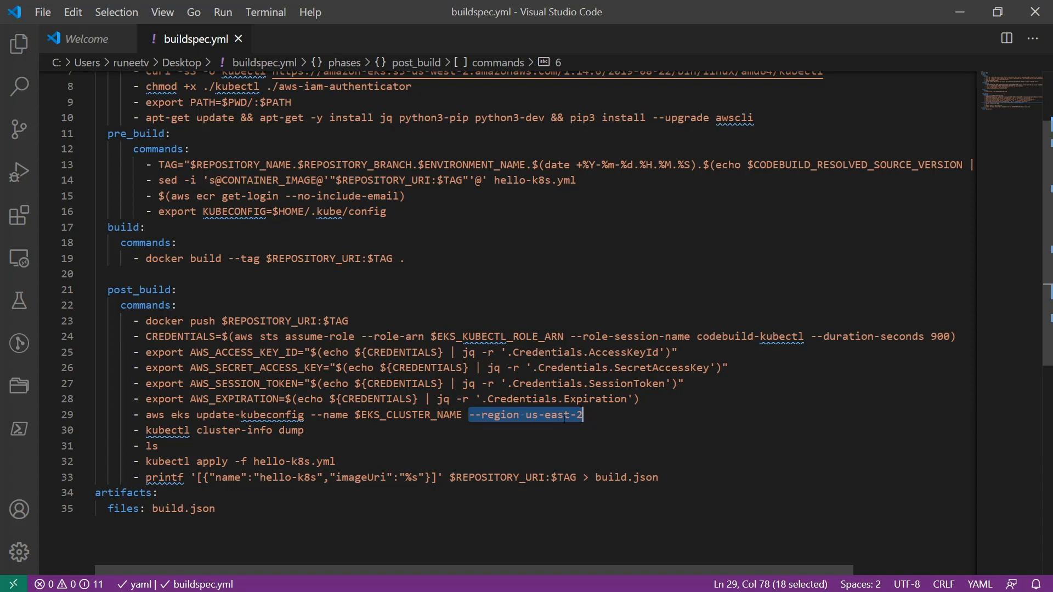
pyautogui.click(487, 416)
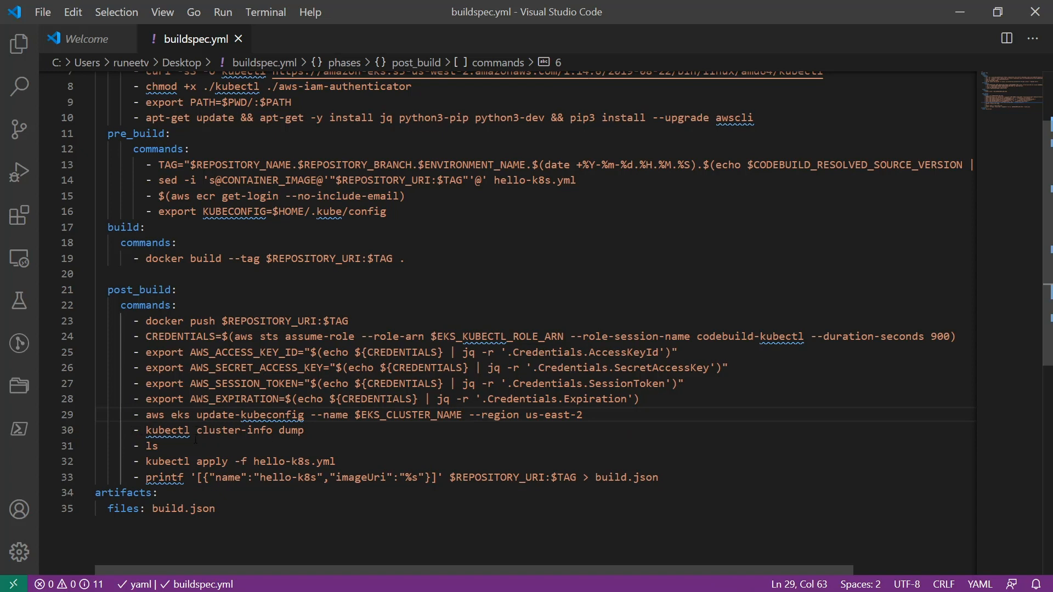
# - Review the remaining post_build kubectl commands, highlighting kubectl cluster-info dump and kubectl apply -f hello-k8s.yml
pyautogui.click(322, 435)
pyautogui.moveTo(304, 431); pyautogui.dragTo(127, 431)
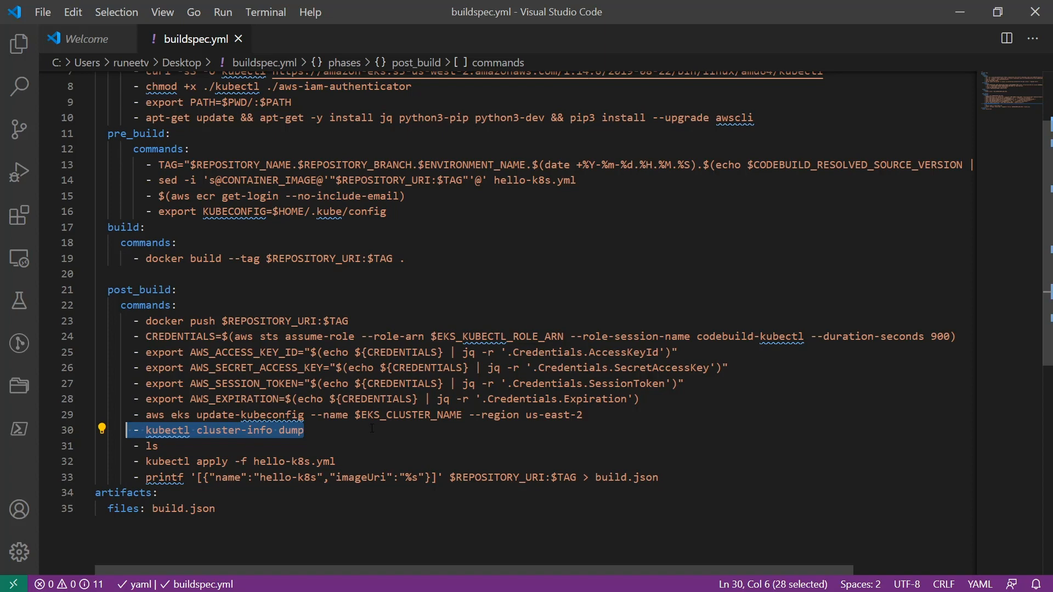
pyautogui.scroll(-1, 365, 422)
pyautogui.click(353, 411)
pyautogui.moveTo(354, 412); pyautogui.dragTo(147, 411)
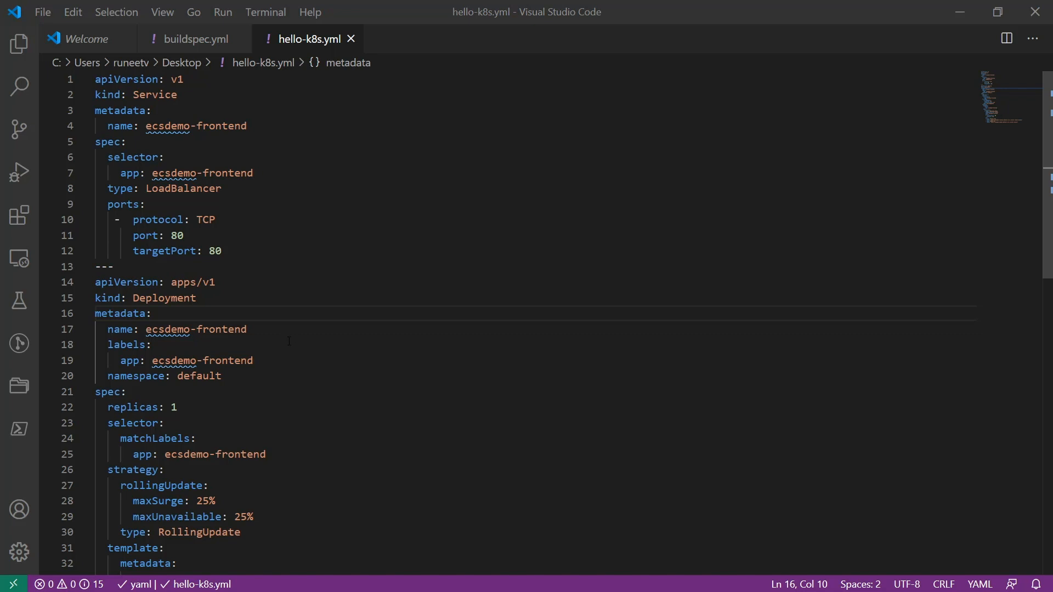
# - Review the Service definition in hello-k8s.yml, highlighting the whole block, its metadata name, the LoadBalancer type and the port lines
pyautogui.moveTo(122, 265); pyautogui.dragTo(95, 79)
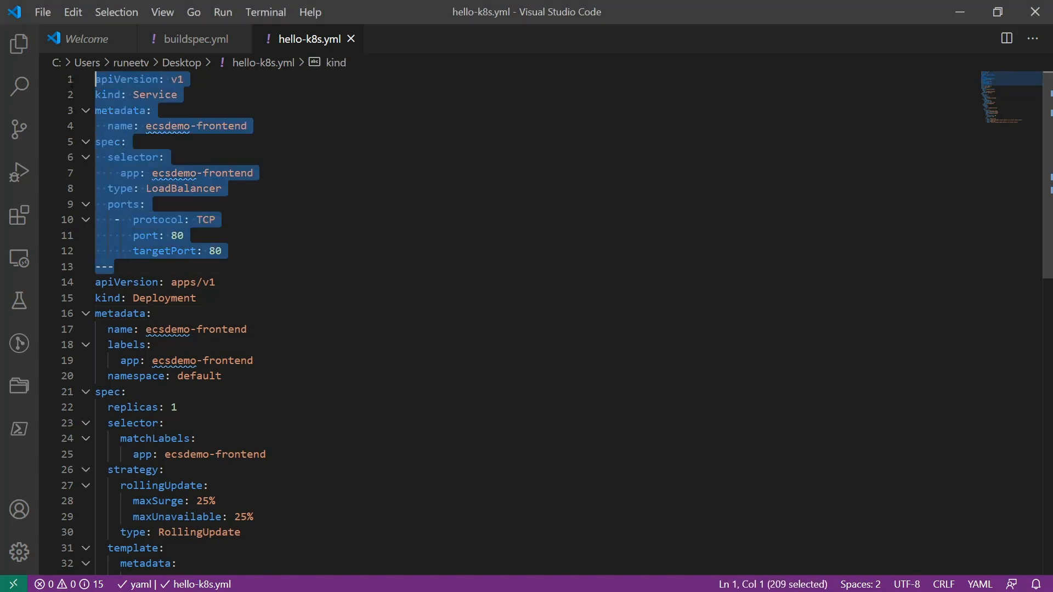
pyautogui.click(320, 182)
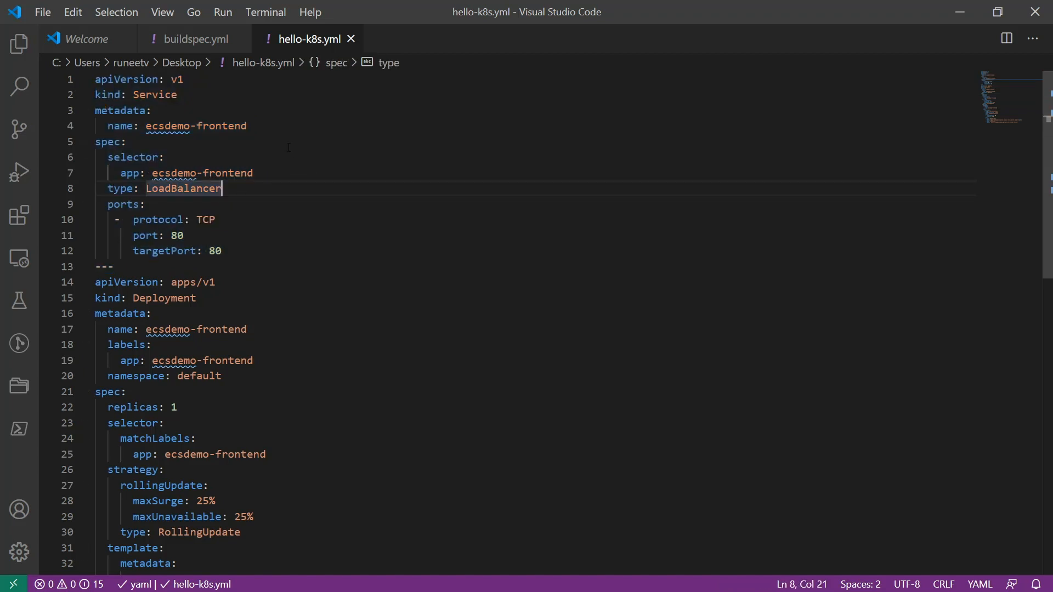
pyautogui.click(253, 127)
pyautogui.moveTo(253, 127); pyautogui.dragTo(108, 127)
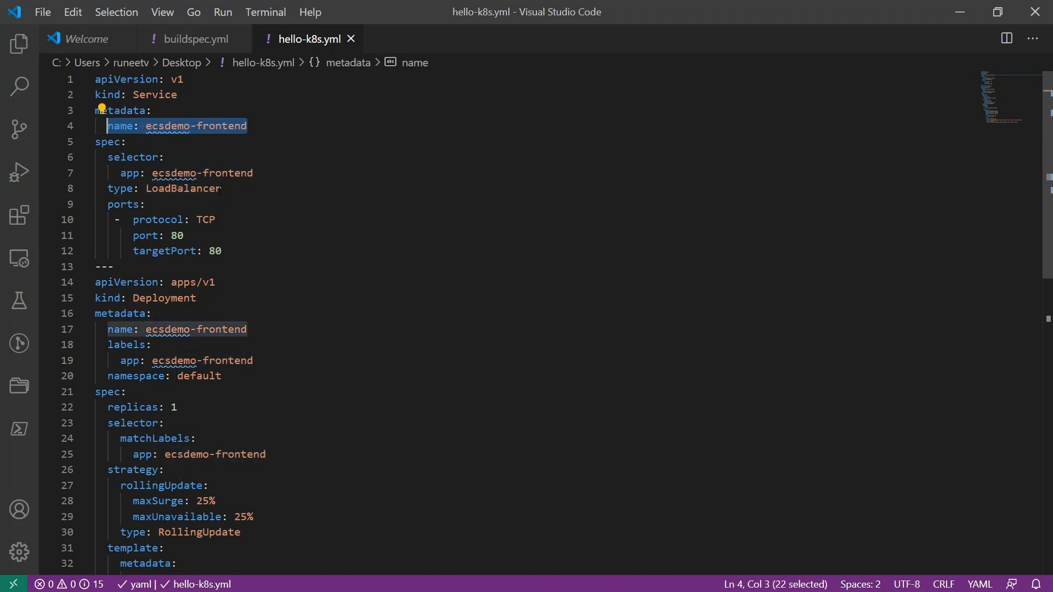
pyautogui.moveTo(231, 187); pyautogui.dragTo(108, 188)
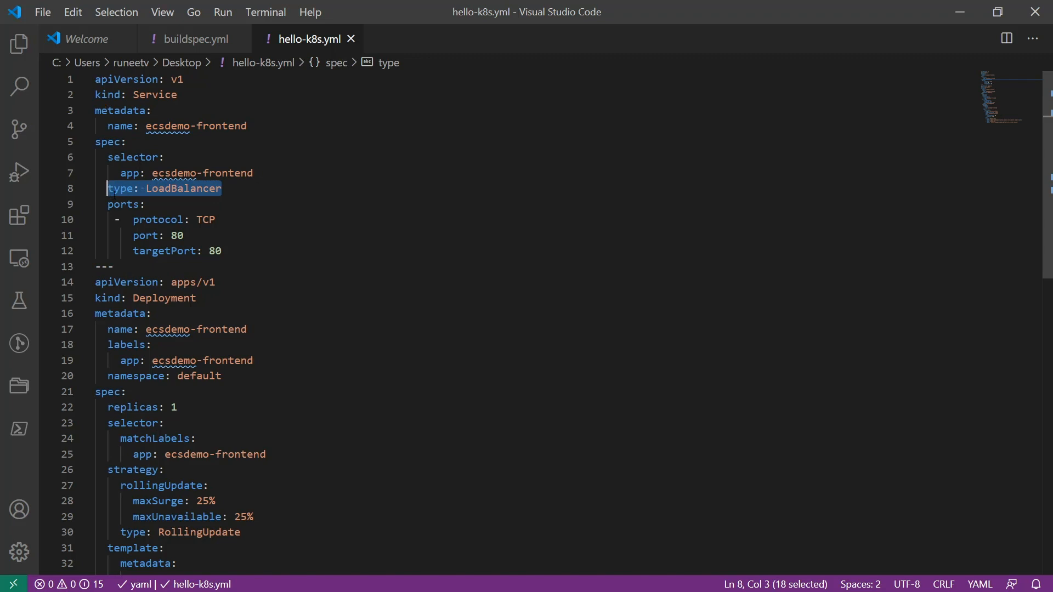
pyautogui.click(222, 251)
pyautogui.moveTo(223, 250); pyautogui.dragTo(96, 235)
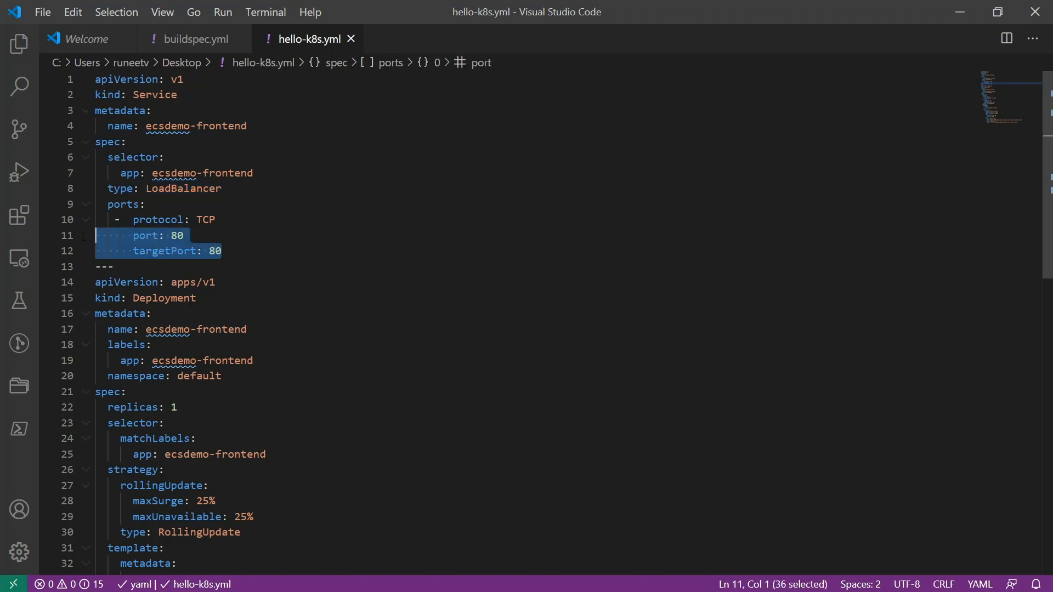
# - Examine the Deployment definition in hello-k8s.yml, highlighting its kind line and the containerPort: 80 entry
pyautogui.scroll(-1, 219, 278)
pyautogui.scroll(-1, 219, 278)
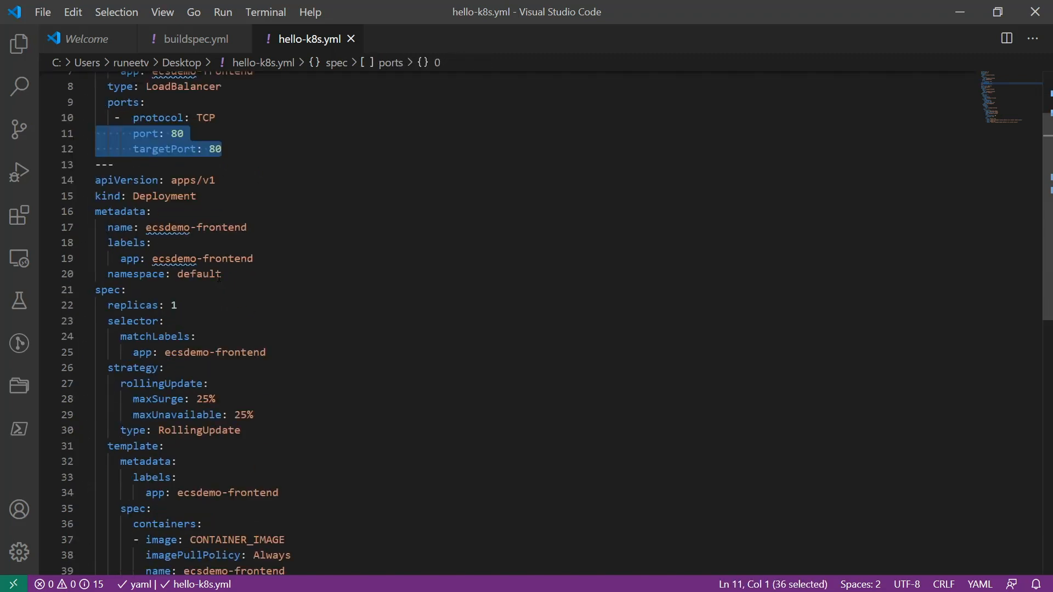
pyautogui.click(197, 196)
pyautogui.moveTo(177, 198); pyautogui.dragTo(96, 201)
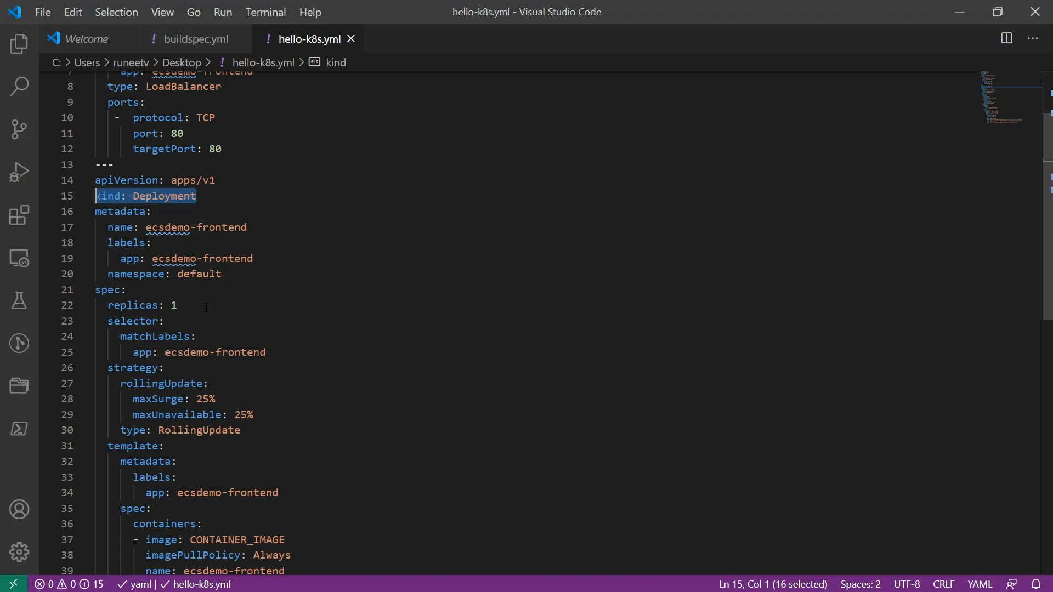
pyautogui.scroll(-1, 206, 307)
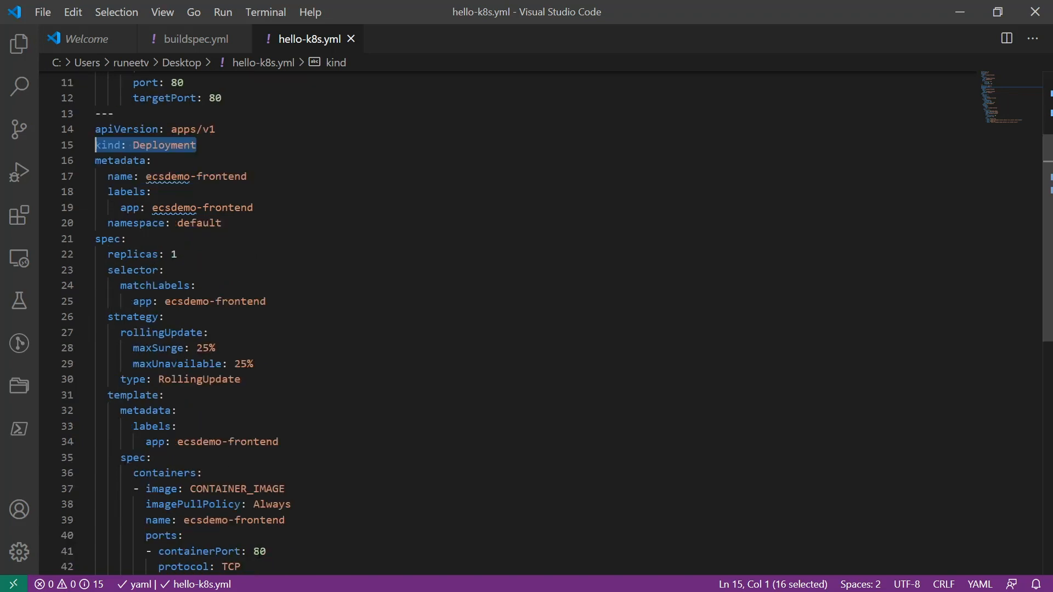
pyautogui.moveTo(267, 551); pyautogui.dragTo(158, 551)
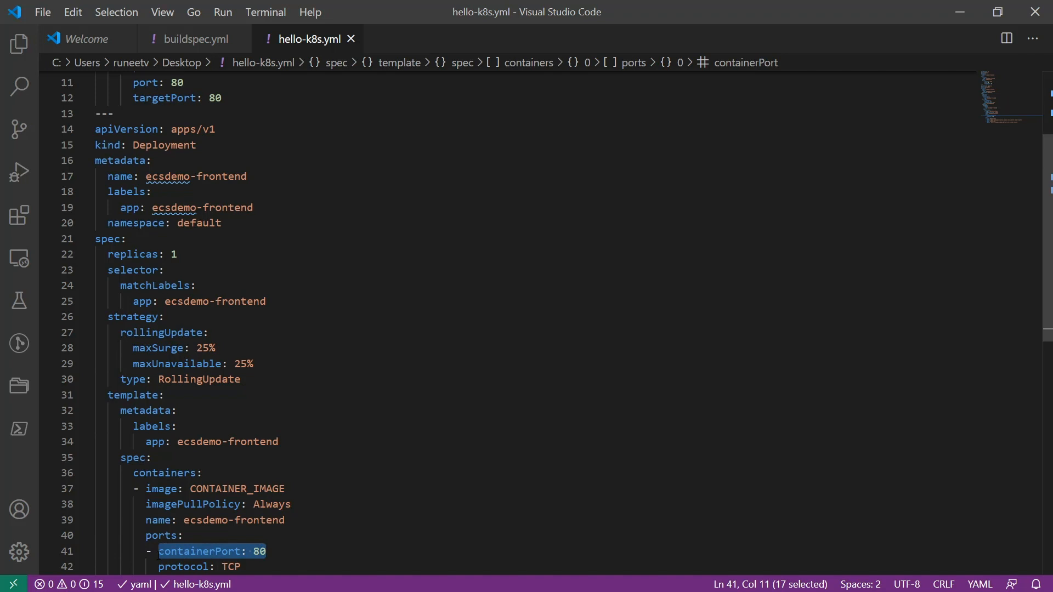
# - Compare the CONTAINER_IMAGE placeholder in the Deployment with the sed command in buildspec.yml, highlighting it in both files
pyautogui.moveTo(284, 489); pyautogui.dragTo(146, 488)
pyautogui.click(202, 489)
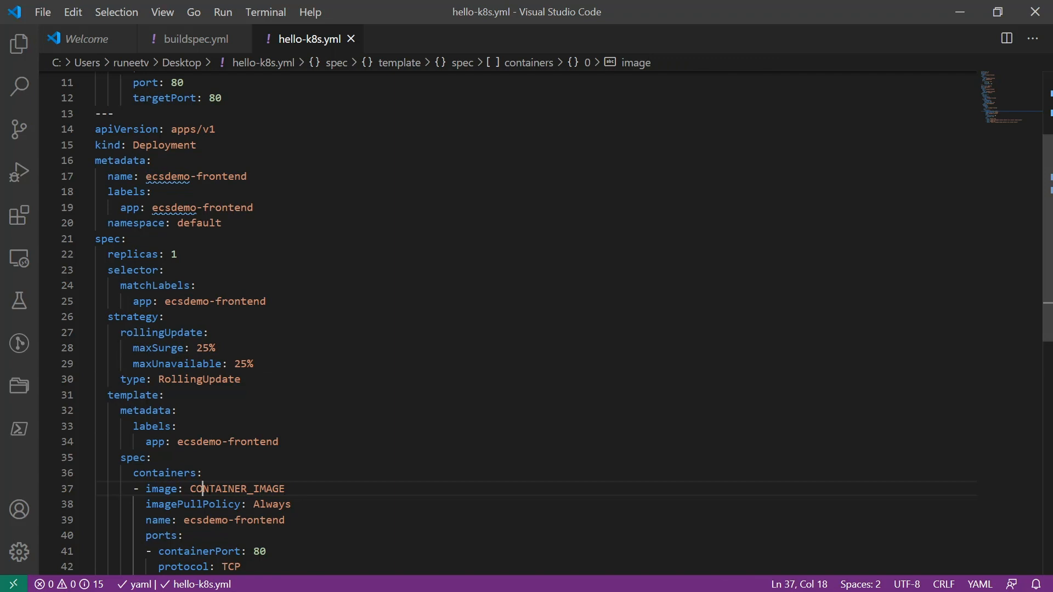
pyautogui.tripleClick(210, 488)
pyautogui.doubleClick(210, 489)
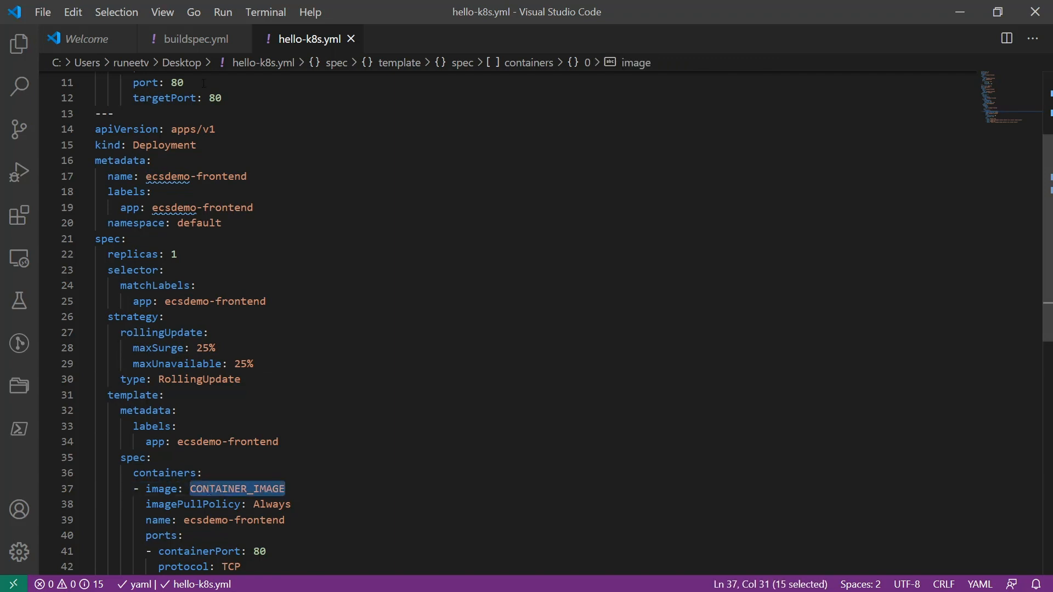
pyautogui.click(198, 40)
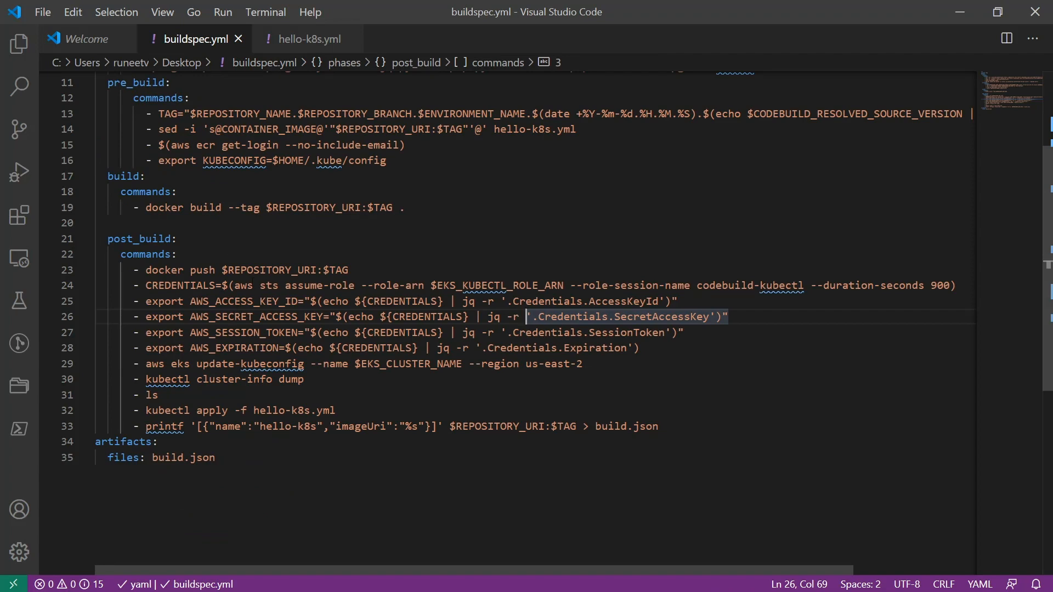
pyautogui.scroll(4, 219, 240)
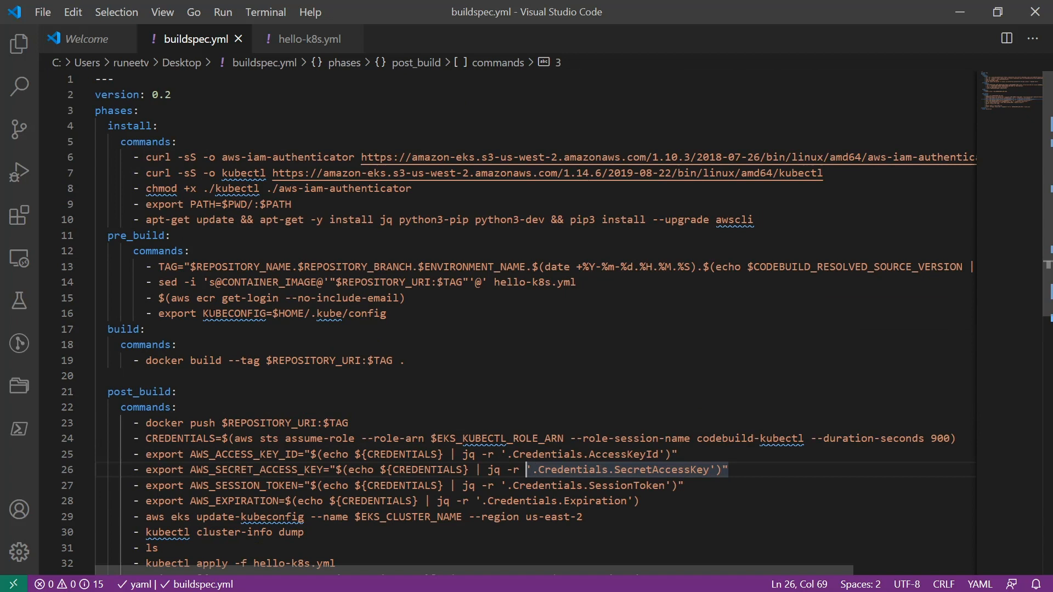
pyautogui.moveTo(222, 281); pyautogui.dragTo(318, 282)
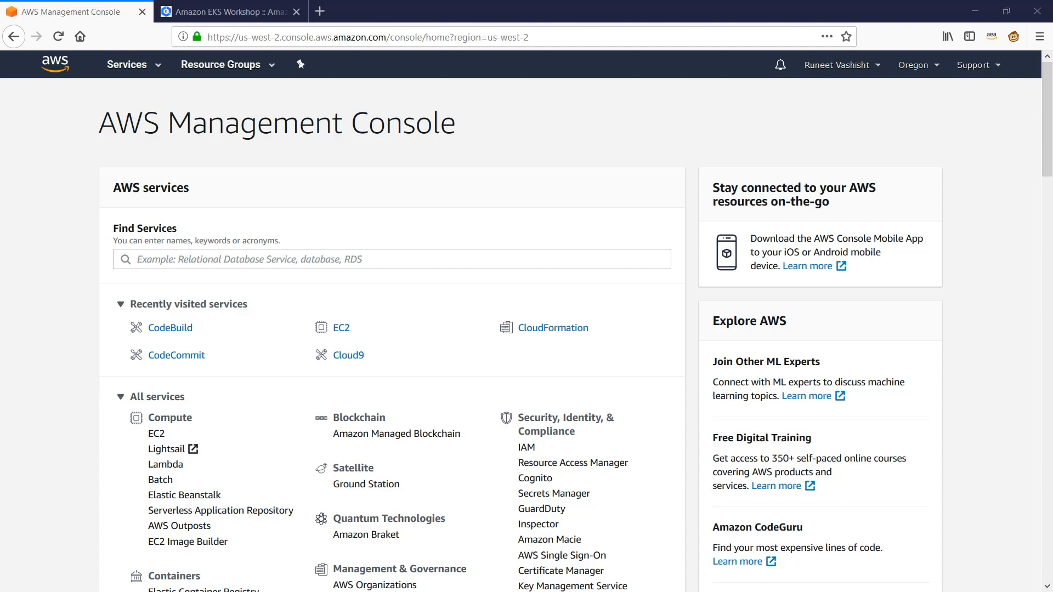
# - Switch to the AWS Management Console, open CodeBuild and start a new build project named aspnet-eks-demo
pyautogui.scroll(-10, 38, 476)
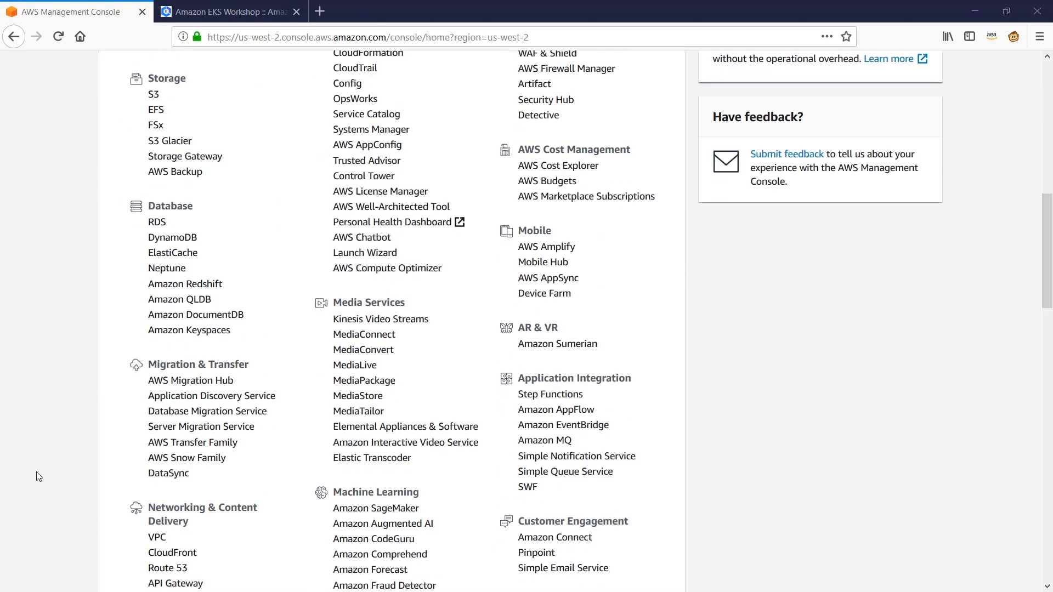
pyautogui.scroll(-6, 39, 476)
pyautogui.click(166, 385)
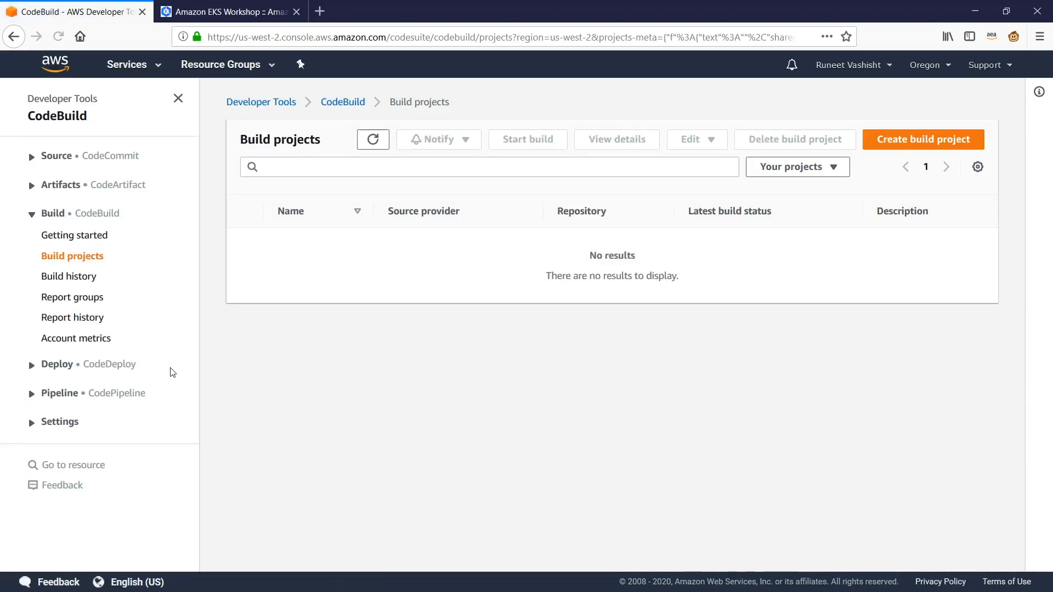
pyautogui.click(880, 144)
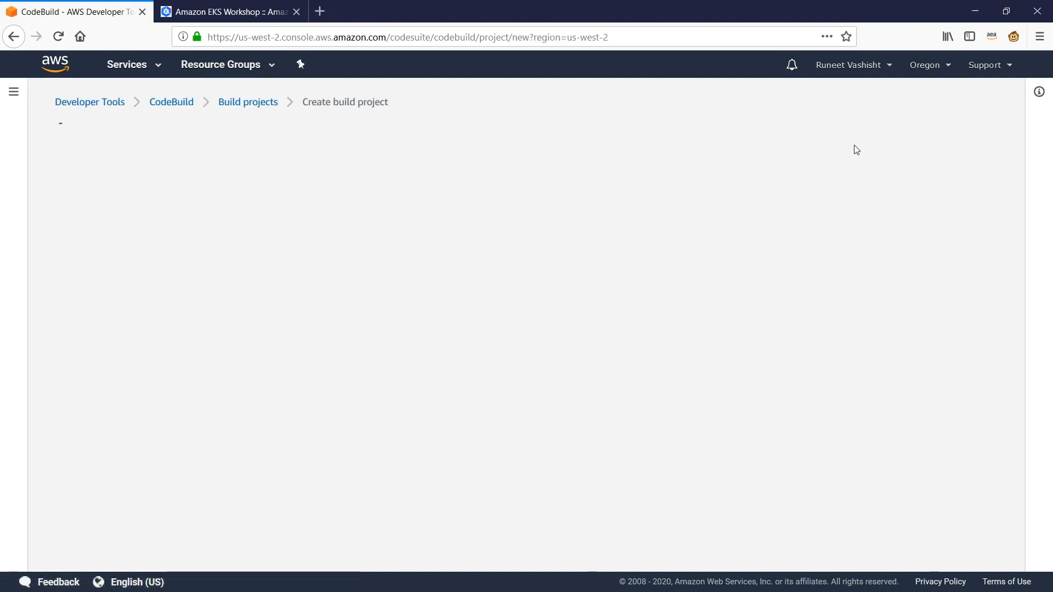
pyautogui.click(379, 244)
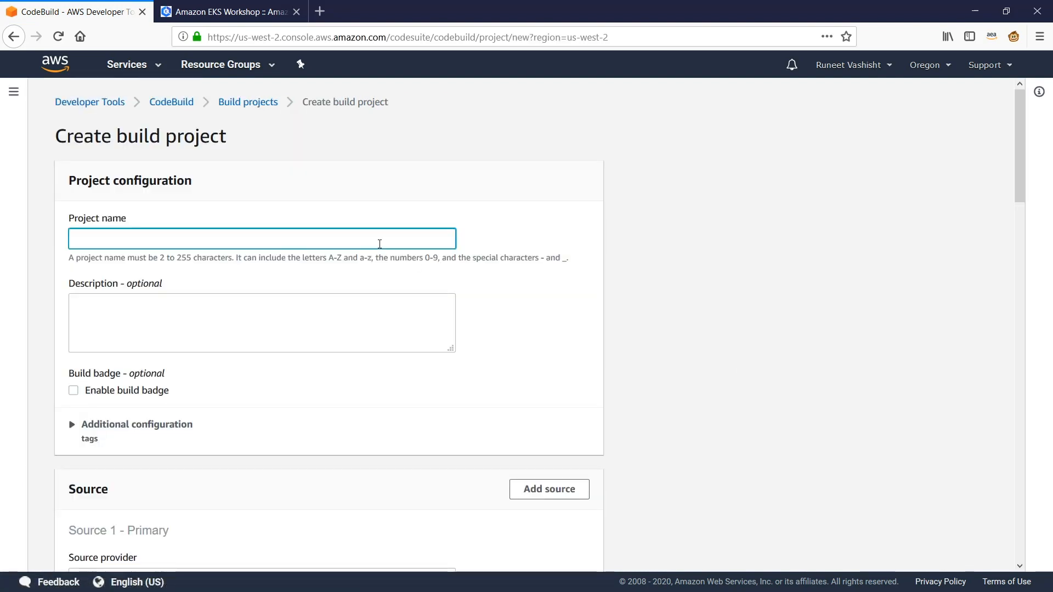
pyautogui.write('aspnet-eks-demo')
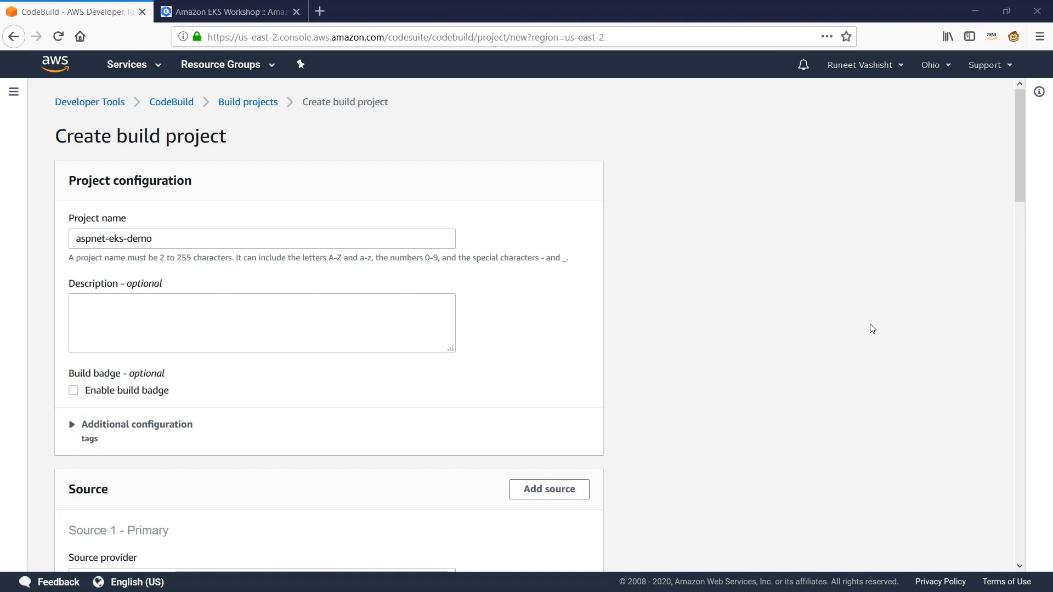
# - Set the build project's primary source to the AWS CodeCommit repository aspnet-eks-demo, using the master branch
pyautogui.scroll(-5, 872, 327)
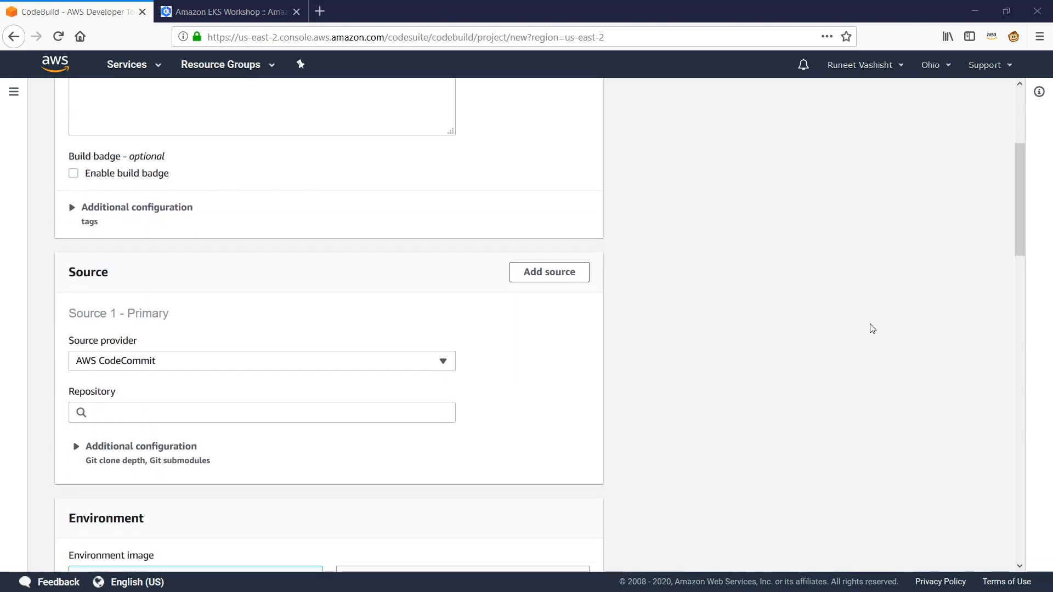
pyautogui.scroll(-2, 705, 316)
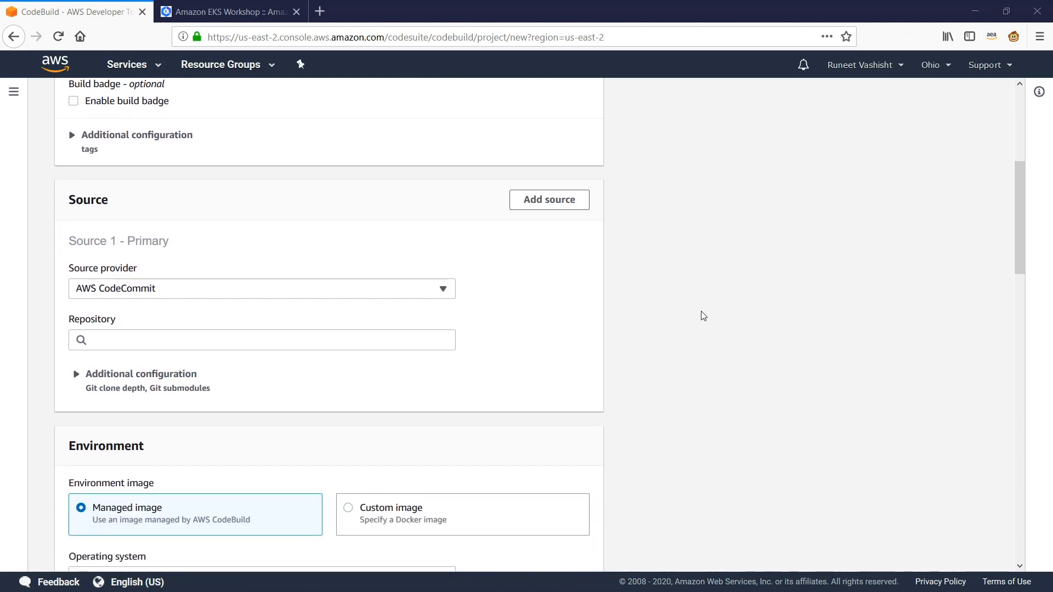
pyautogui.click(219, 296)
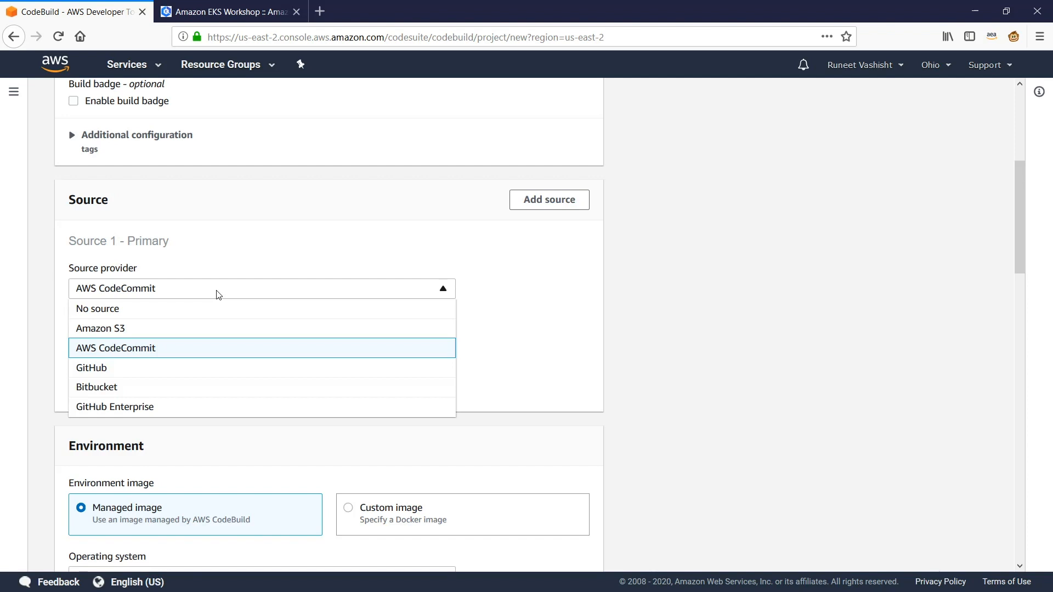
pyautogui.click(168, 347)
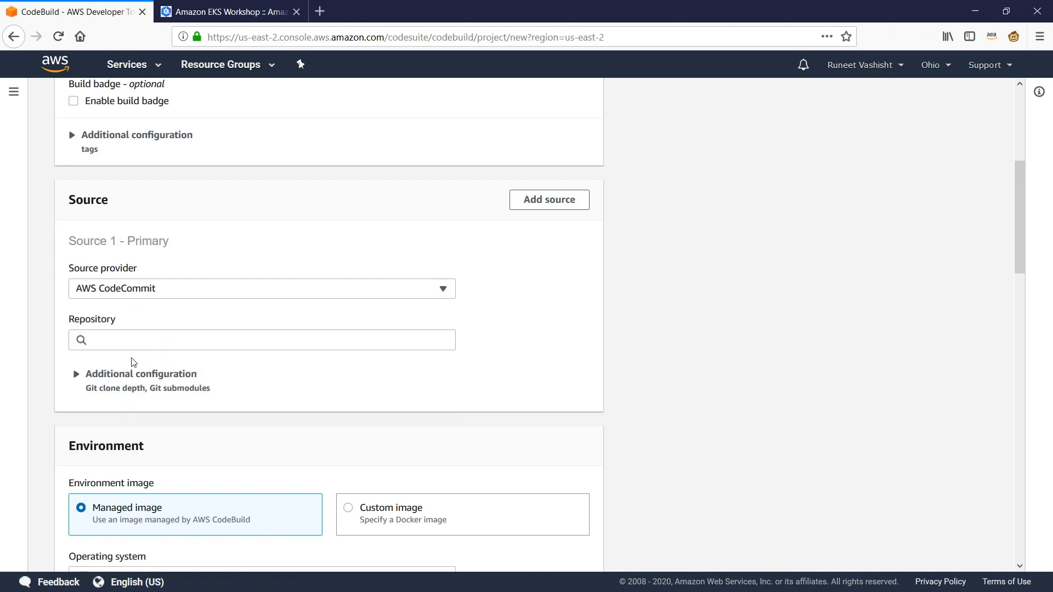
pyautogui.click(133, 341)
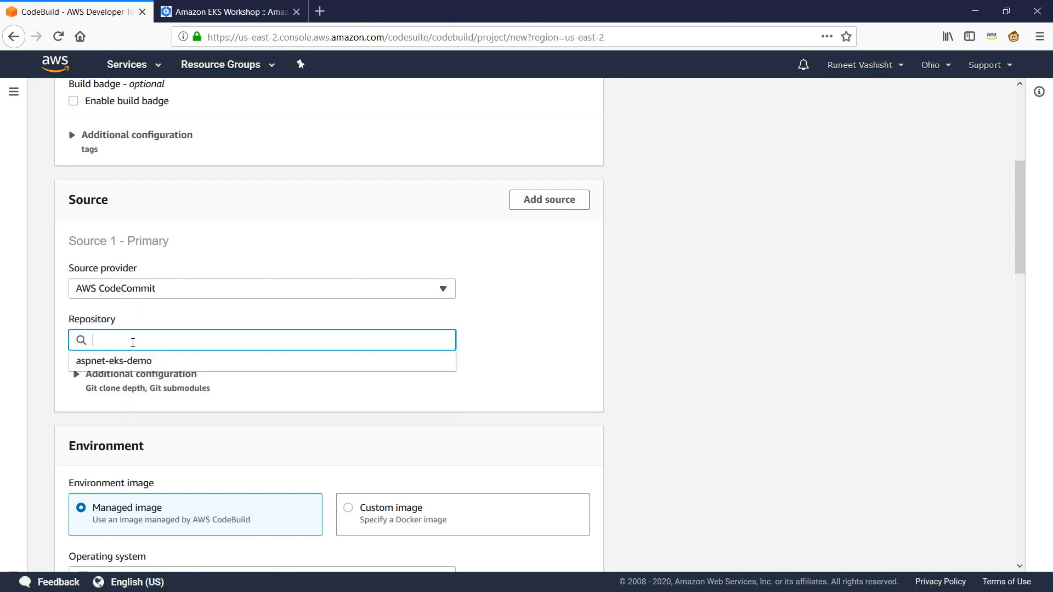
pyautogui.click(101, 363)
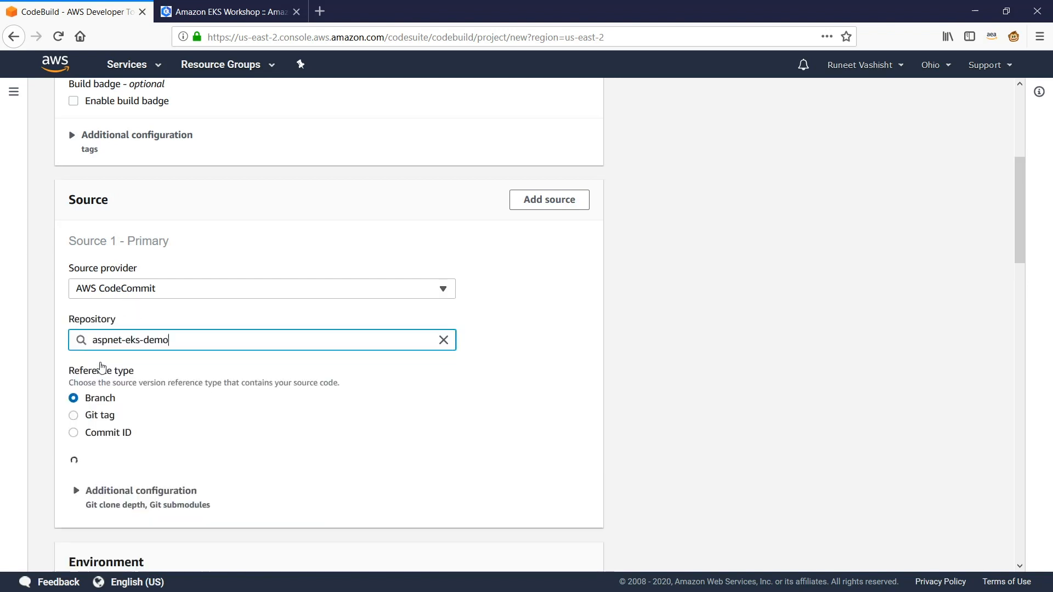
pyautogui.scroll(-5, 206, 378)
pyautogui.click(154, 358)
pyautogui.click(117, 431)
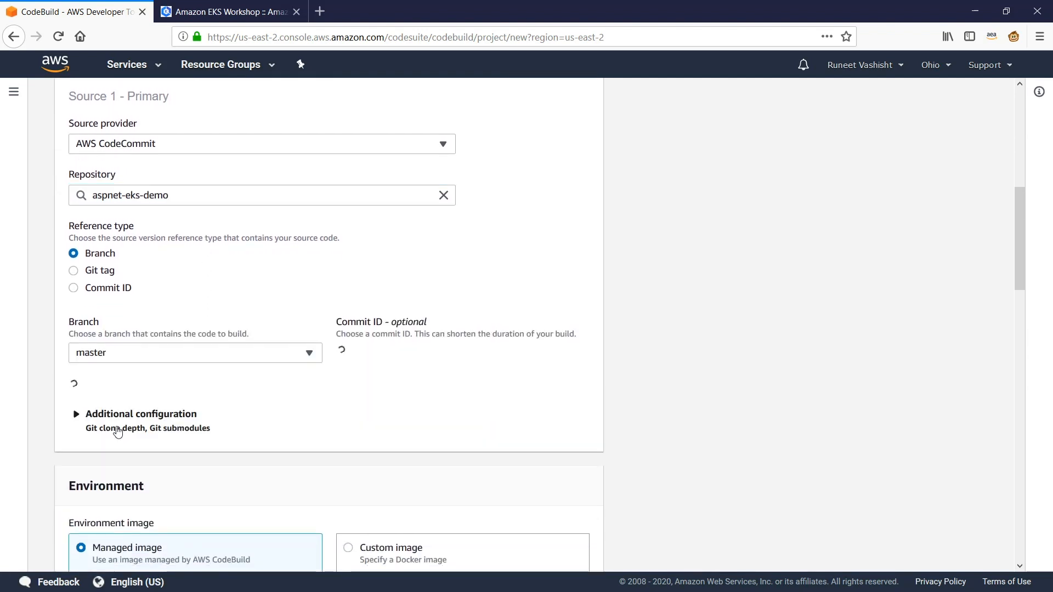
# - Set the operating system of the managed build environment image to Ubuntu
pyautogui.scroll(-2, 462, 413)
pyautogui.scroll(-3, 463, 414)
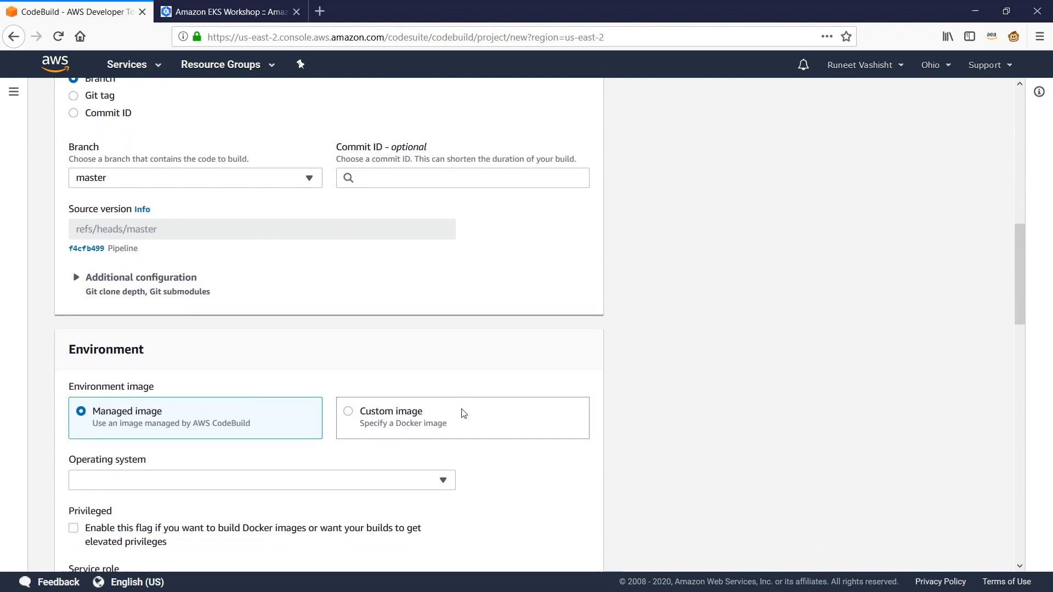
pyautogui.scroll(-4, 587, 395)
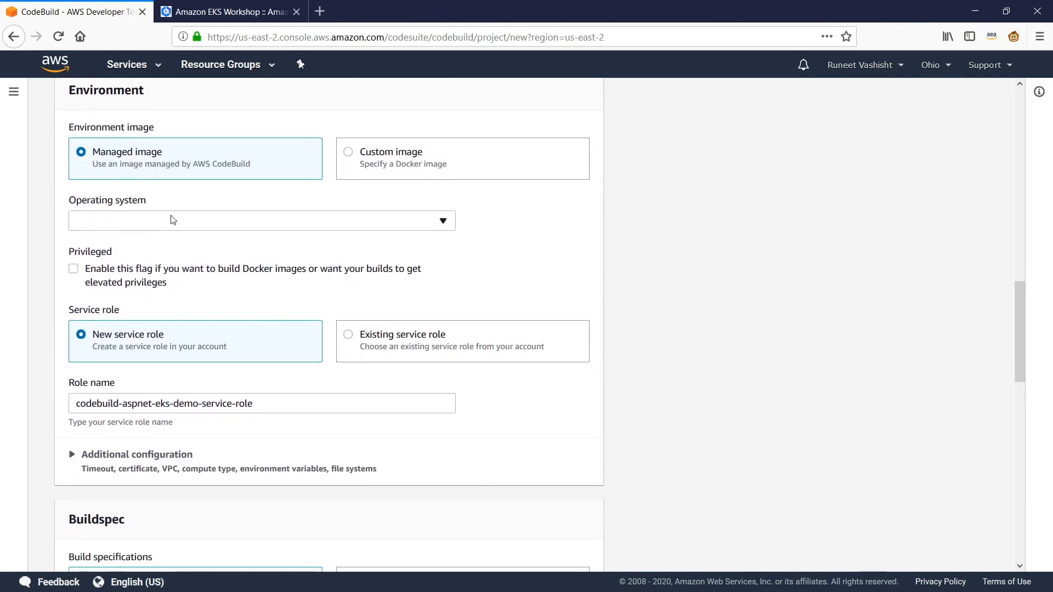
pyautogui.click(171, 220)
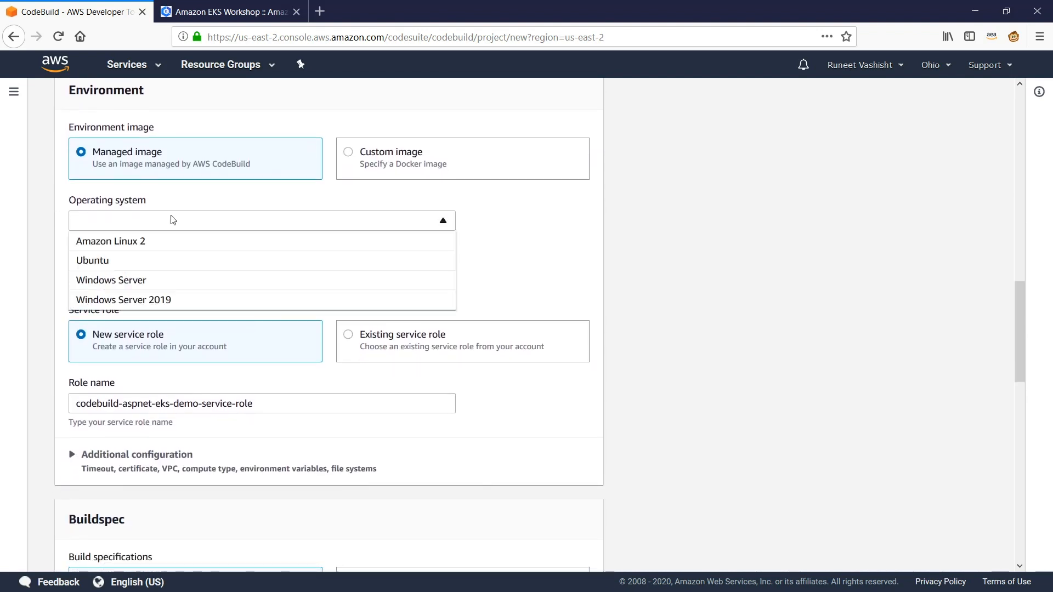
pyautogui.click(98, 268)
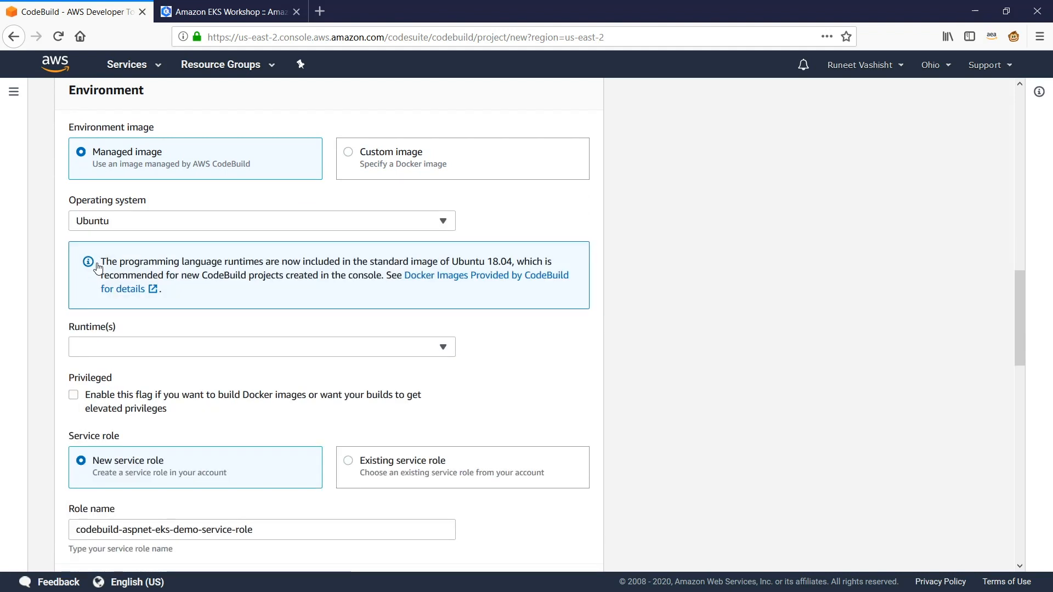
# - Select the Standard runtime with image aws/codebuild/standard:4.0, pin its version to aws/codebuild/standard:4.0-20.06.15, and enable the Privileged flag
pyautogui.click(102, 346)
pyautogui.click(100, 387)
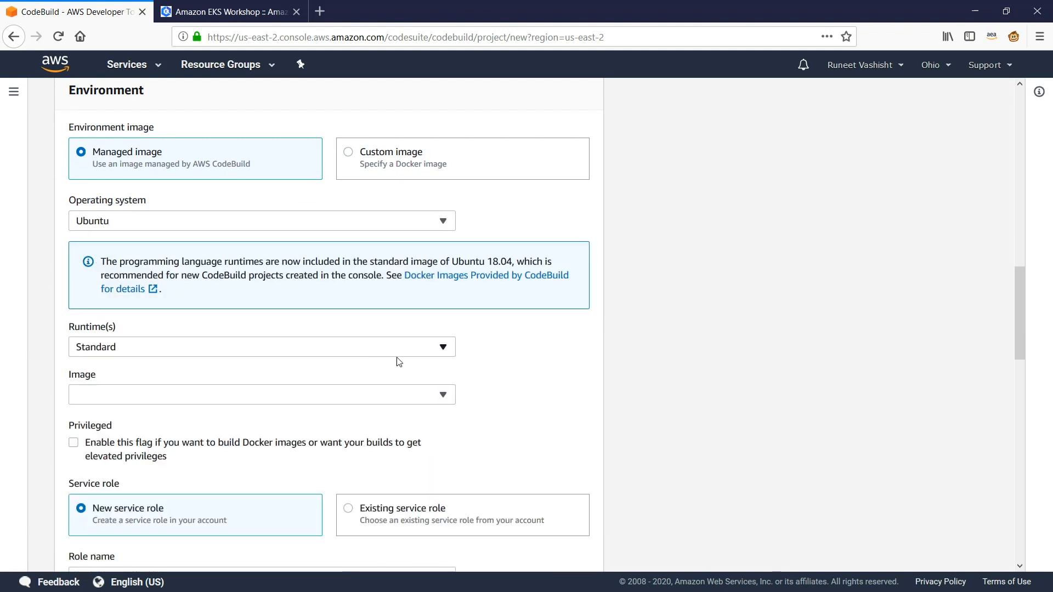
pyautogui.scroll(-3, 404, 357)
pyautogui.click(113, 250)
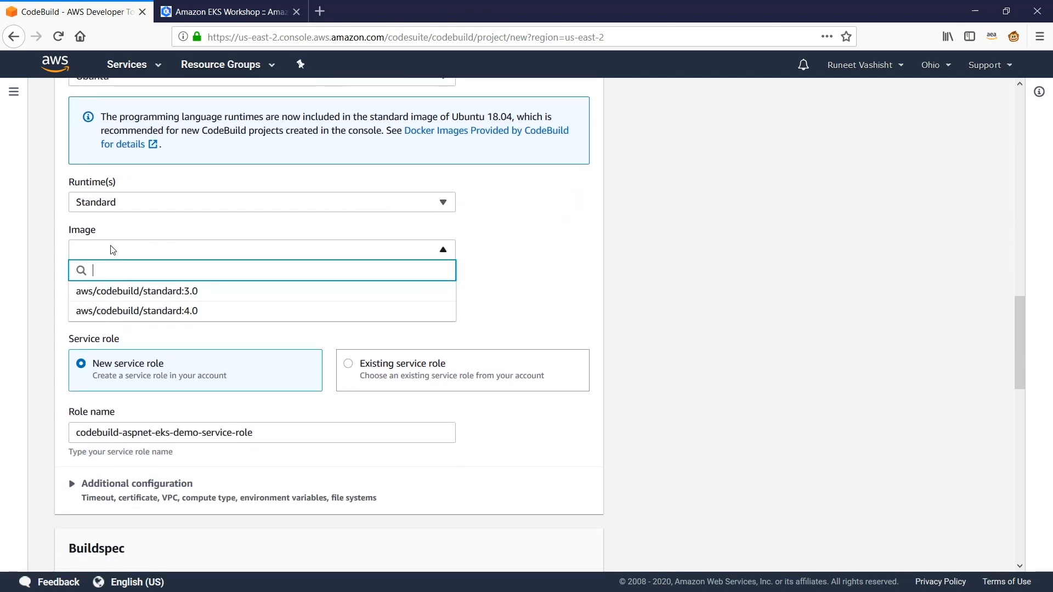
pyautogui.click(150, 315)
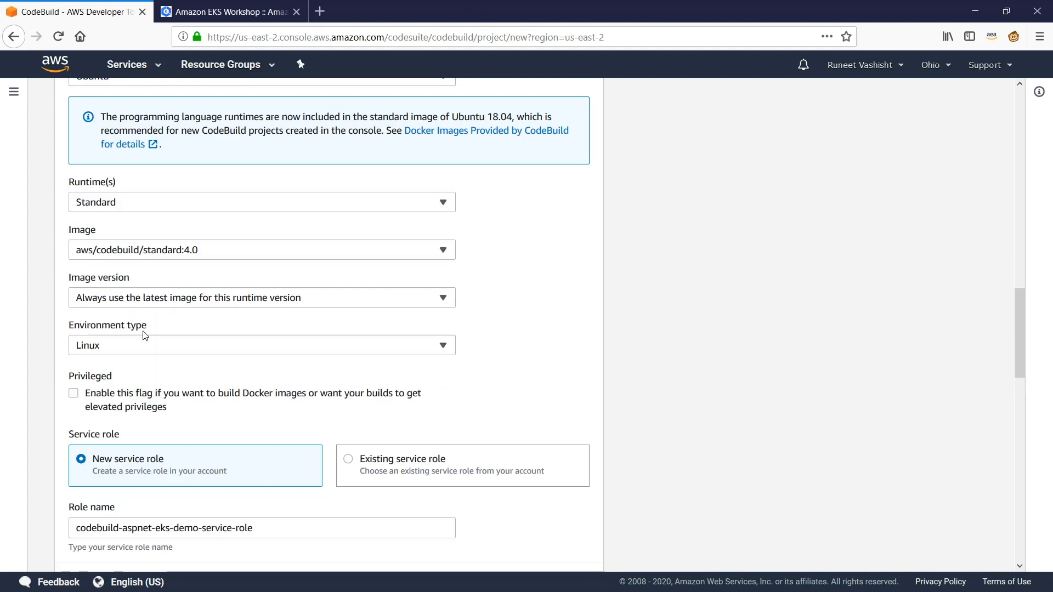
pyautogui.click(161, 301)
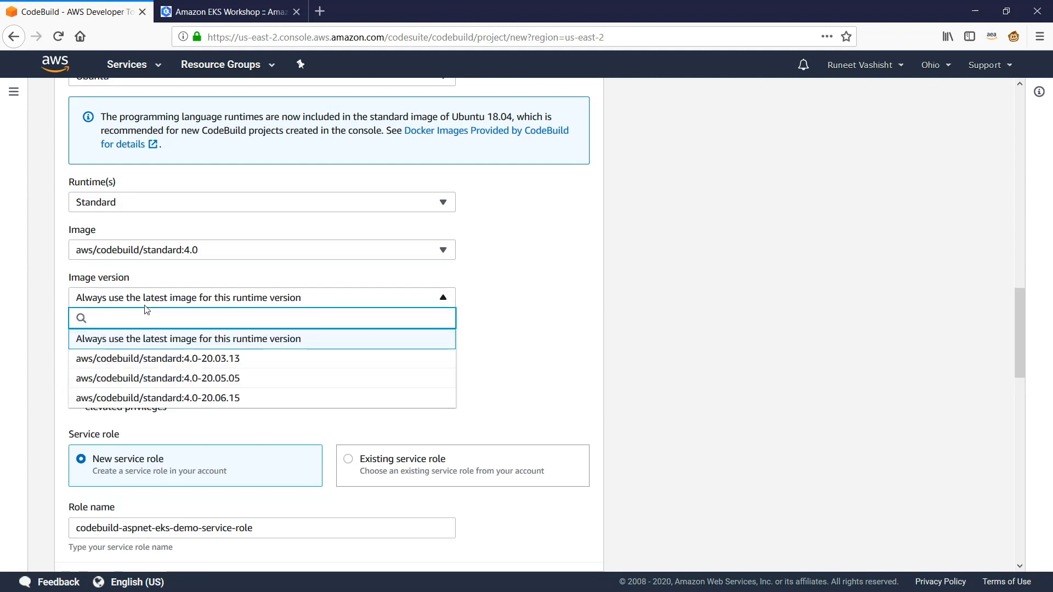
pyautogui.click(190, 398)
pyautogui.scroll(-3, 208, 378)
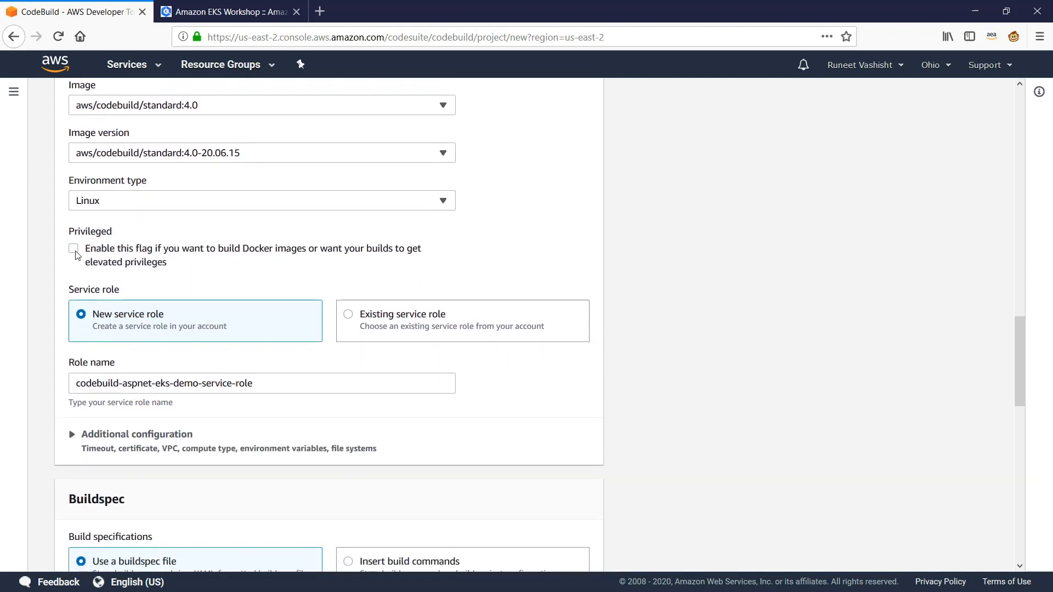
pyautogui.click(76, 252)
# - Assign the existing service role eksworkshop-admin to the build project and disallow CodeBuild from modifying that role
pyautogui.scroll(-2, 77, 253)
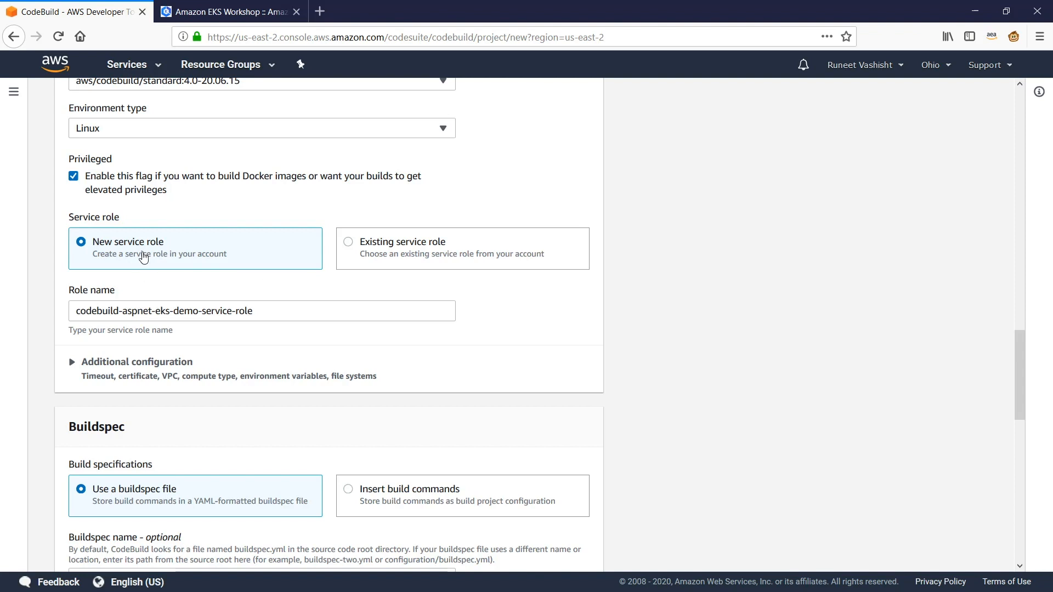
pyautogui.click(348, 245)
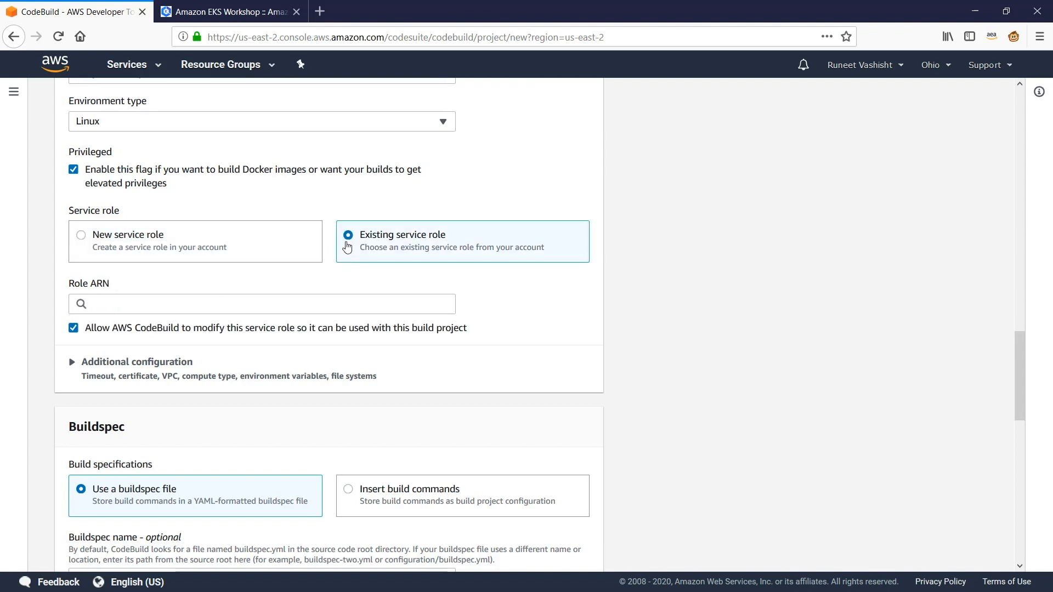
pyautogui.click(339, 303)
pyautogui.write('e')
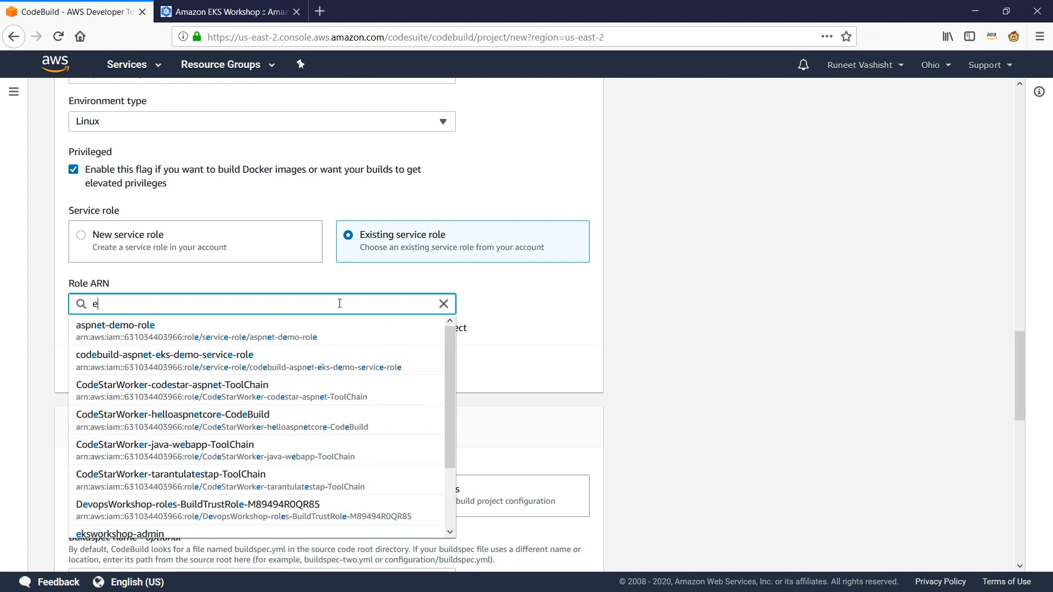
pyautogui.write('ks')
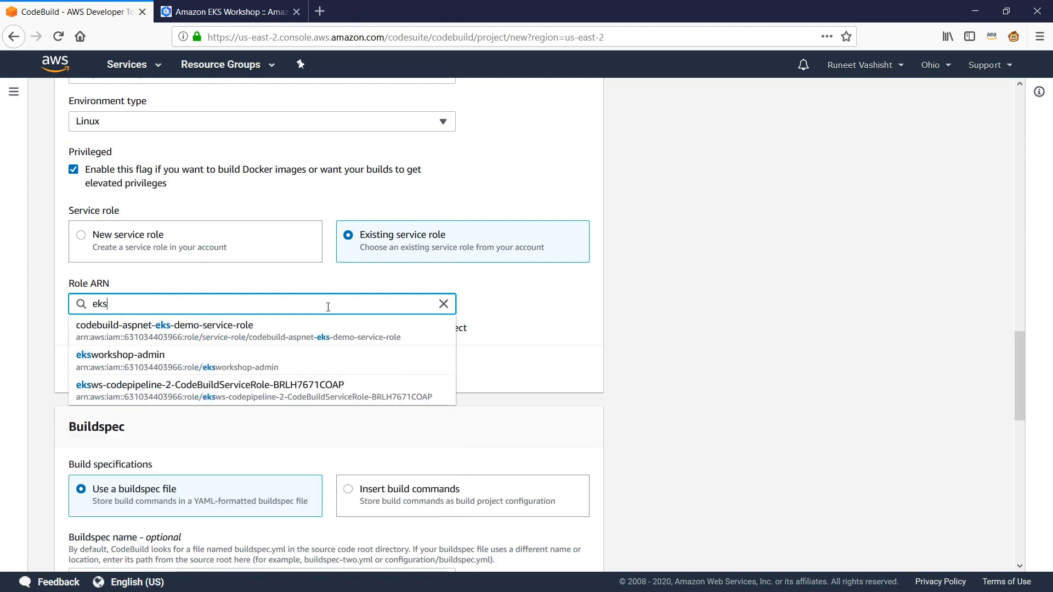
pyautogui.click(186, 360)
pyautogui.scroll(-3, 541, 327)
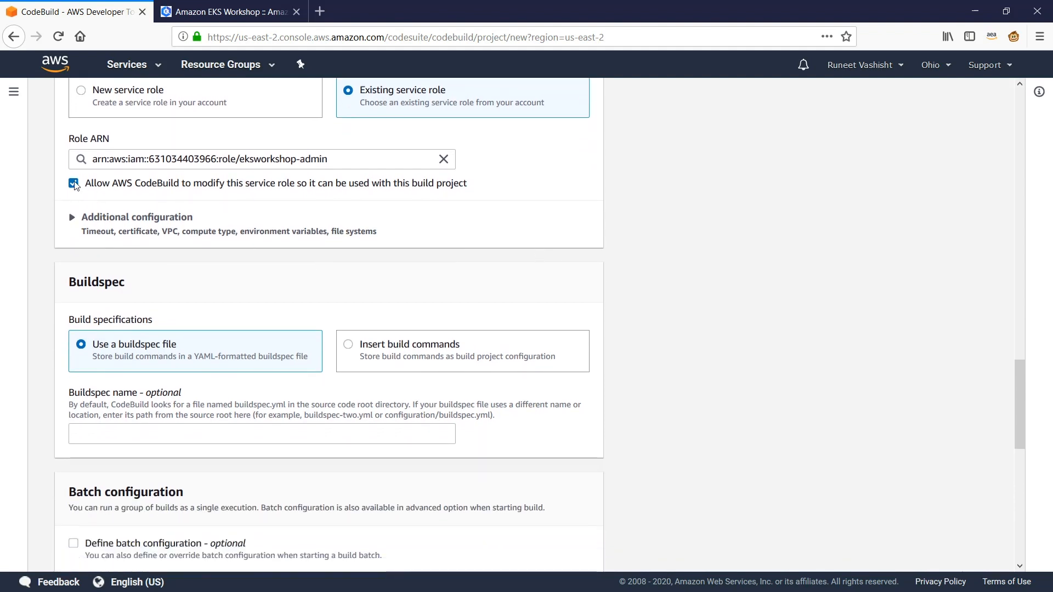
# - Expand the additional configuration of the build environment to reach its environment variable fields
pyautogui.scroll(-3, 581, 247)
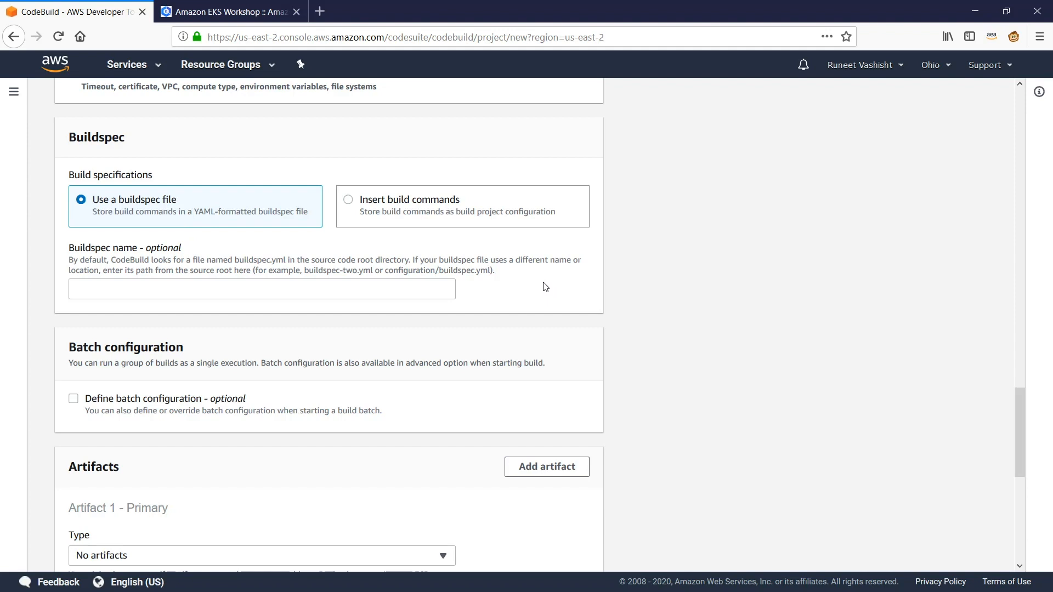
pyautogui.scroll(-4, 545, 286)
pyautogui.scroll(8, 544, 286)
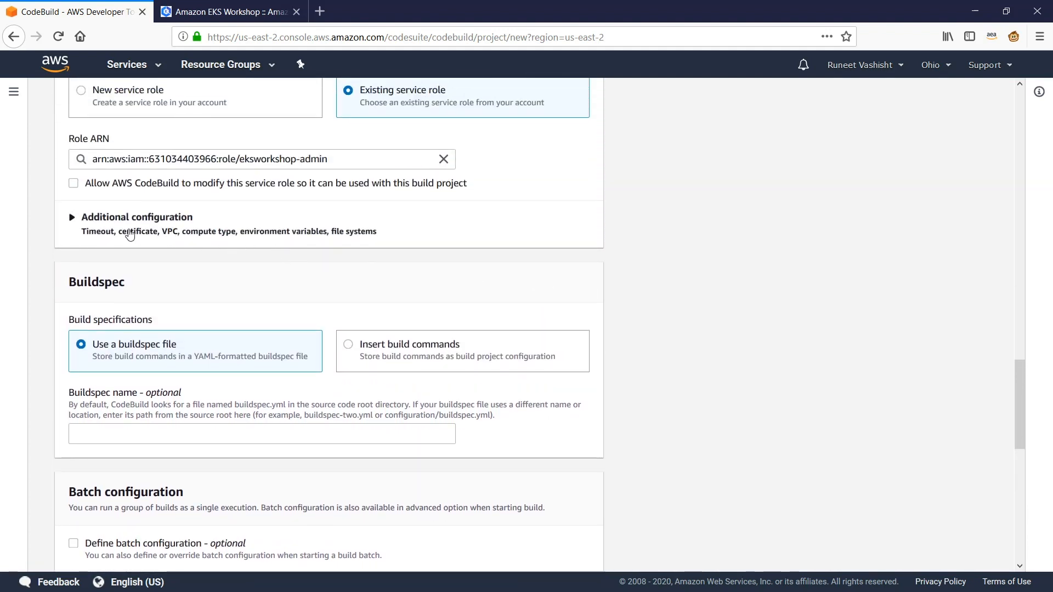
pyautogui.click(130, 233)
pyautogui.scroll(-8, 266, 341)
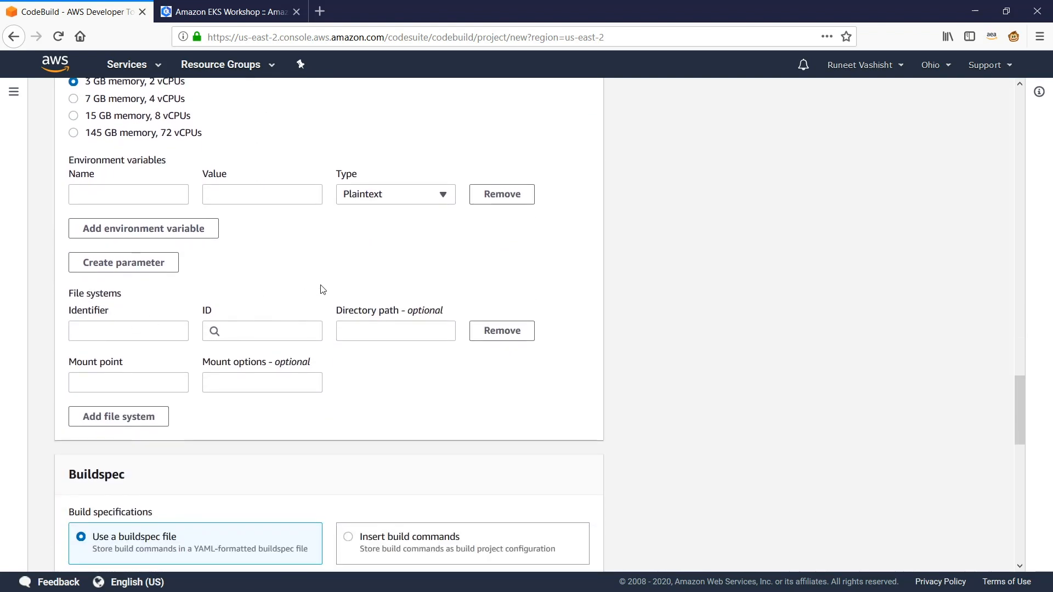
pyautogui.scroll(-2, 315, 265)
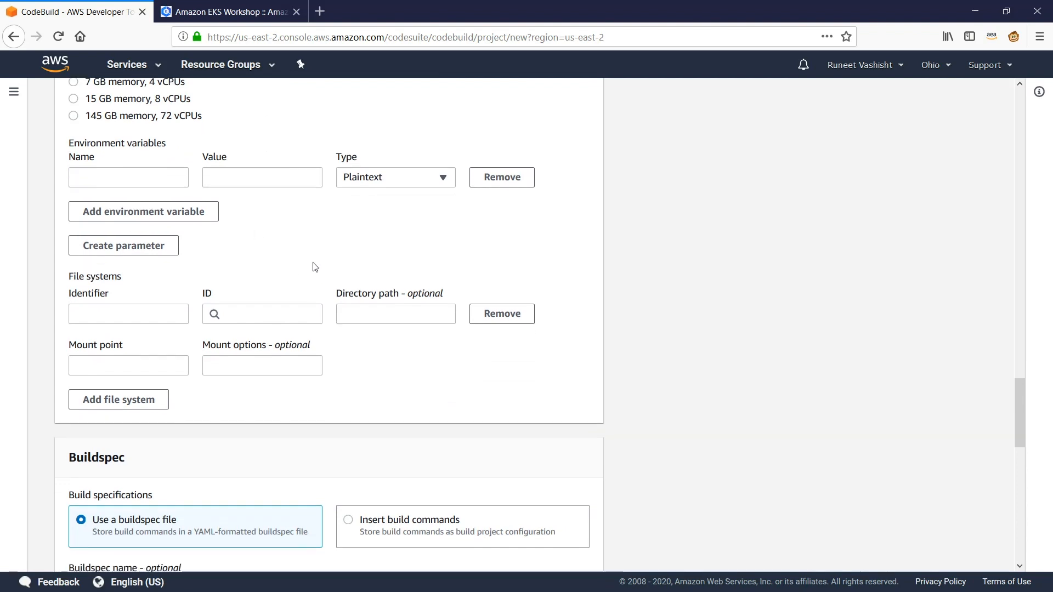
pyautogui.scroll(3, 313, 261)
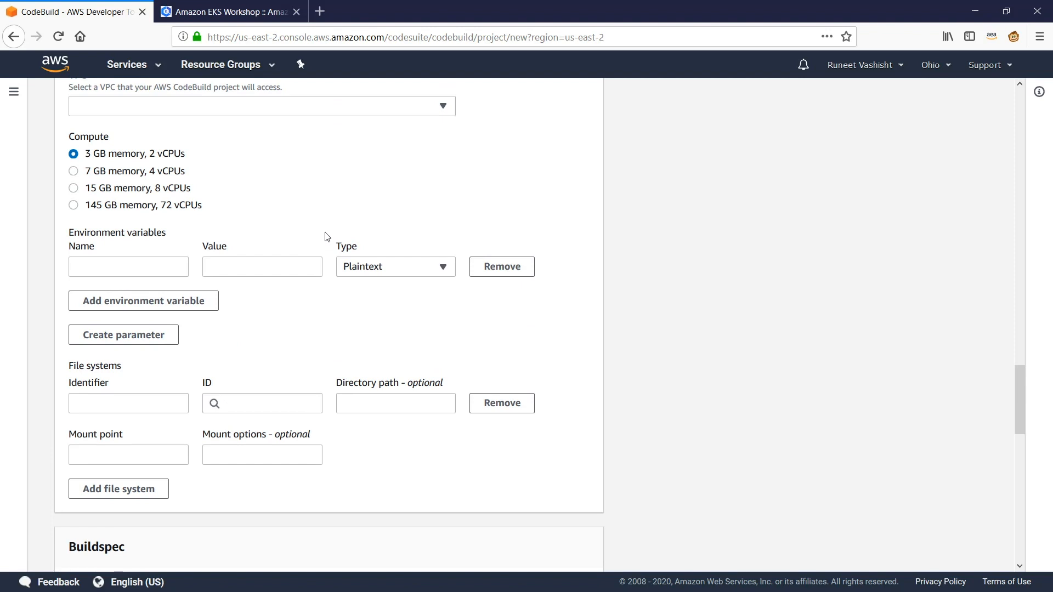
pyautogui.scroll(-5, 327, 236)
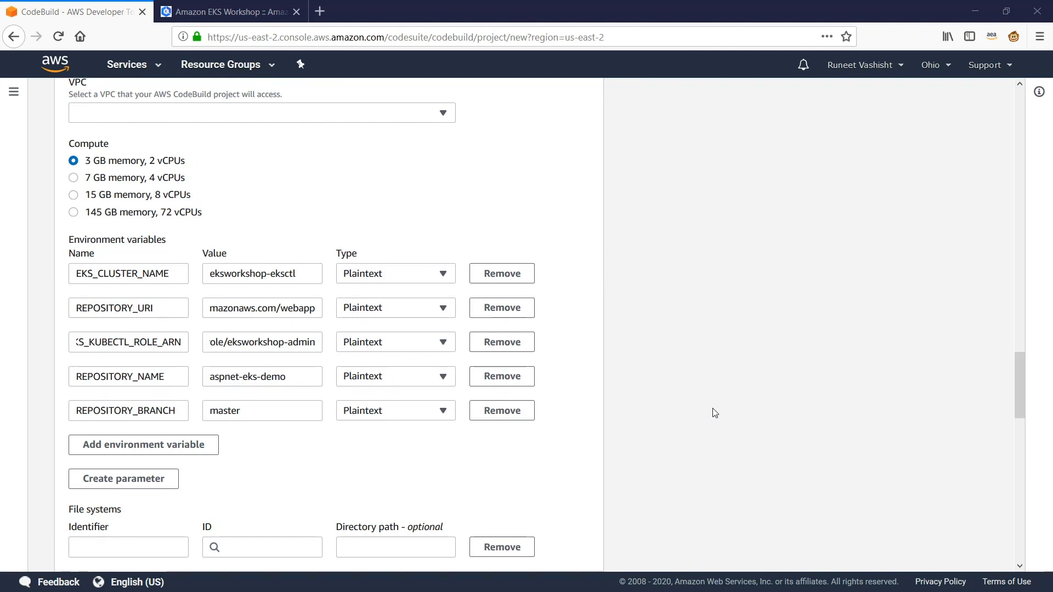
# - Review the EKS_CLUSTER_NAME and REPOSITORY_URI environment variables, reading through the full repository URI value
pyautogui.click(85, 273)
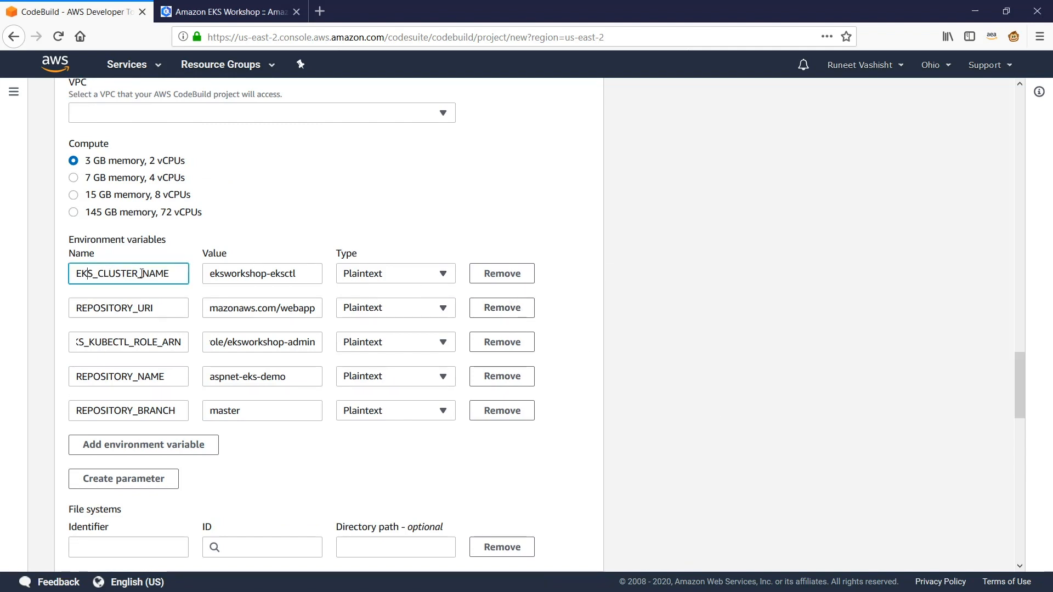
pyautogui.tripleClick(271, 274)
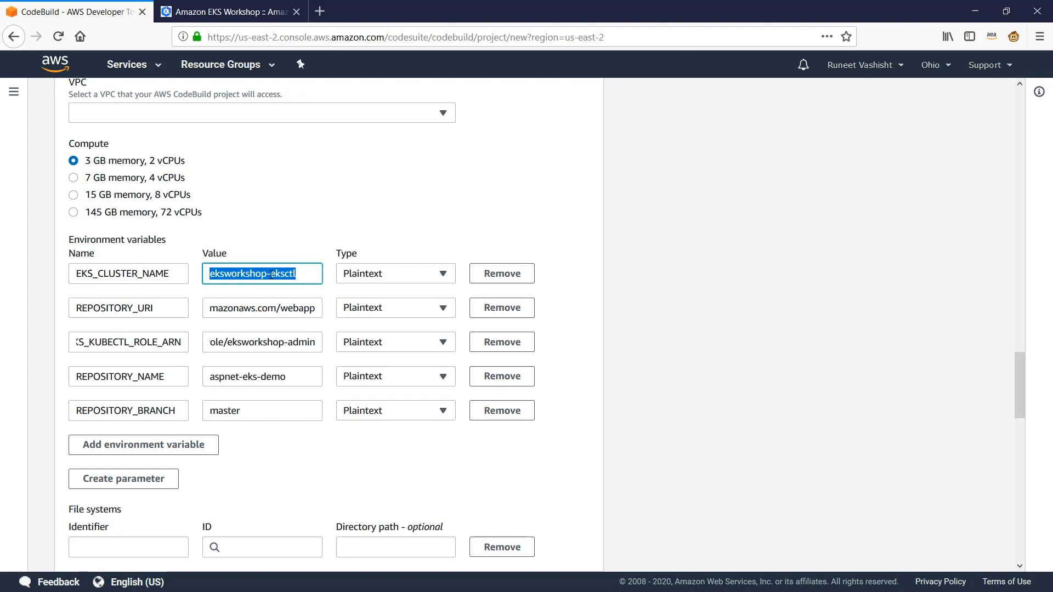
pyautogui.tripleClick(114, 309)
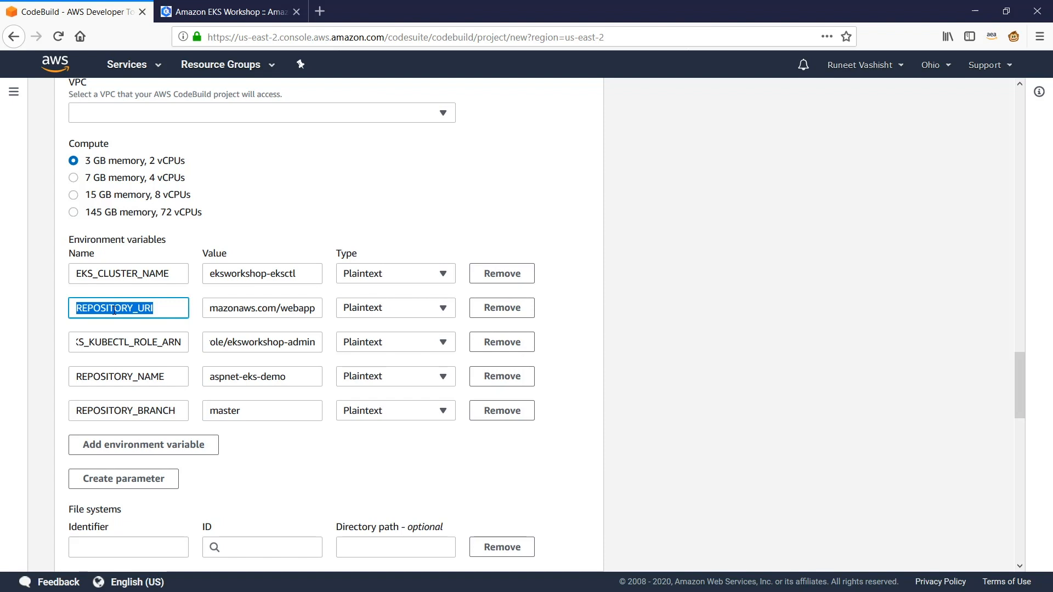
pyautogui.click(240, 308)
pyautogui.press('Home')
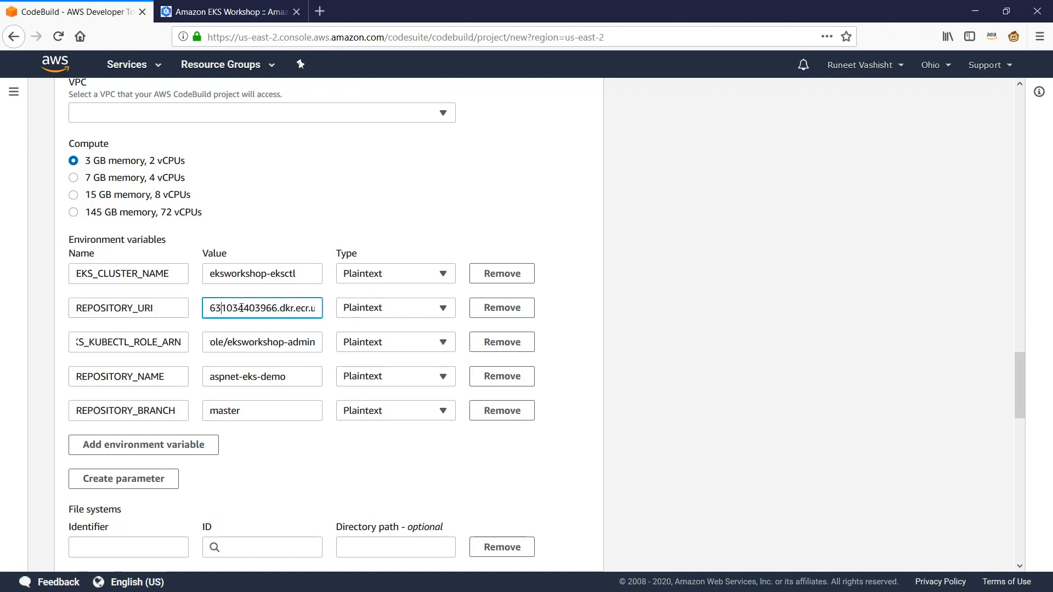
pyautogui.press('Right')
pyautogui.press('Right')
pyautogui.press('Right')
pyautogui.press('Right')
pyautogui.press('Right')
pyautogui.press('Right')
pyautogui.press('Right')
pyautogui.press('Right')
pyautogui.press('Right')
pyautogui.press('Right')
pyautogui.press('Right')
pyautogui.press('Right')
pyautogui.press('Right')
pyautogui.press('Right')
pyautogui.press('Right')
pyautogui.press('Right')
pyautogui.press('Right')
pyautogui.press('Right')
pyautogui.press('Right')
pyautogui.press('Right')
pyautogui.press('Right')
pyautogui.press('Right')
pyautogui.press('Right')
pyautogui.press('Right')
# - Inspect the full name and value of the EKS_KUBECTL_ROLE_ARN environment variable
pyautogui.click(152, 342)
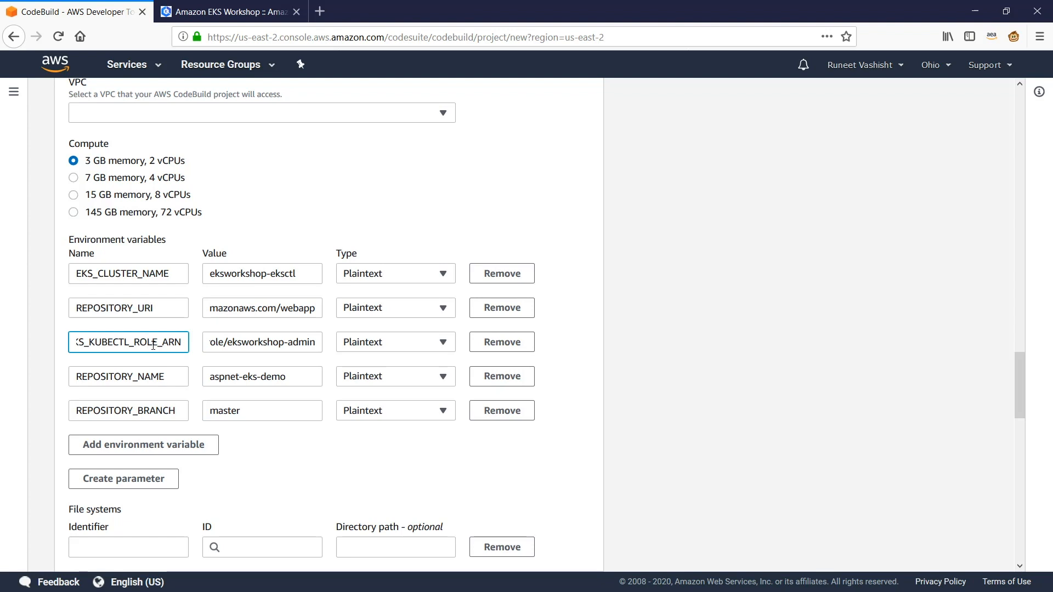
pyautogui.press('Home')
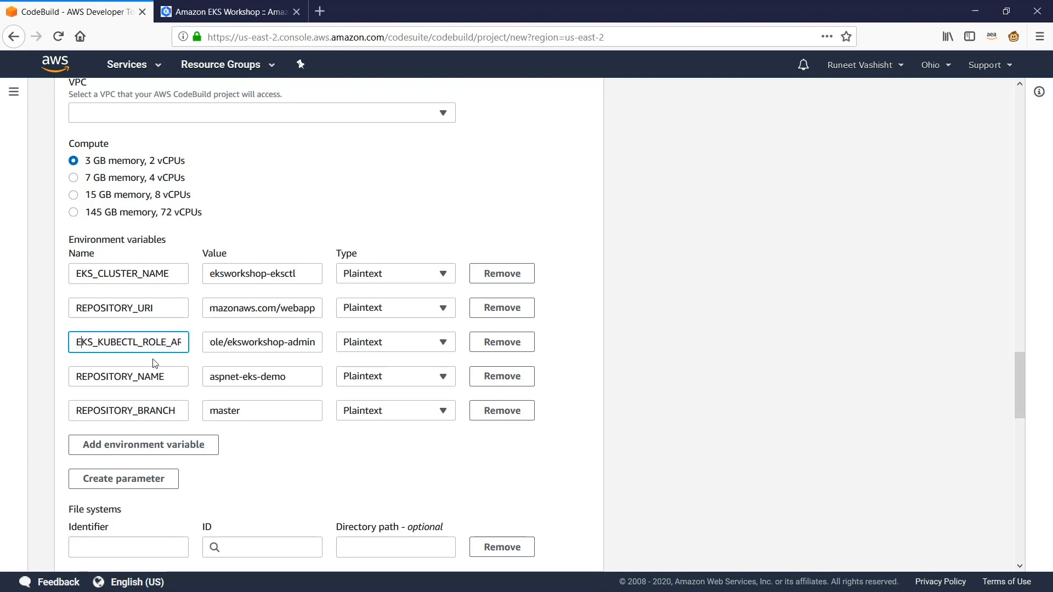
pyautogui.press('Right')
pyautogui.press('Right')
pyautogui.press('Right')
pyautogui.press('Right')
pyautogui.press('Right')
pyautogui.press('Right')
pyautogui.press('Right')
pyautogui.press('Right')
pyautogui.press('Right')
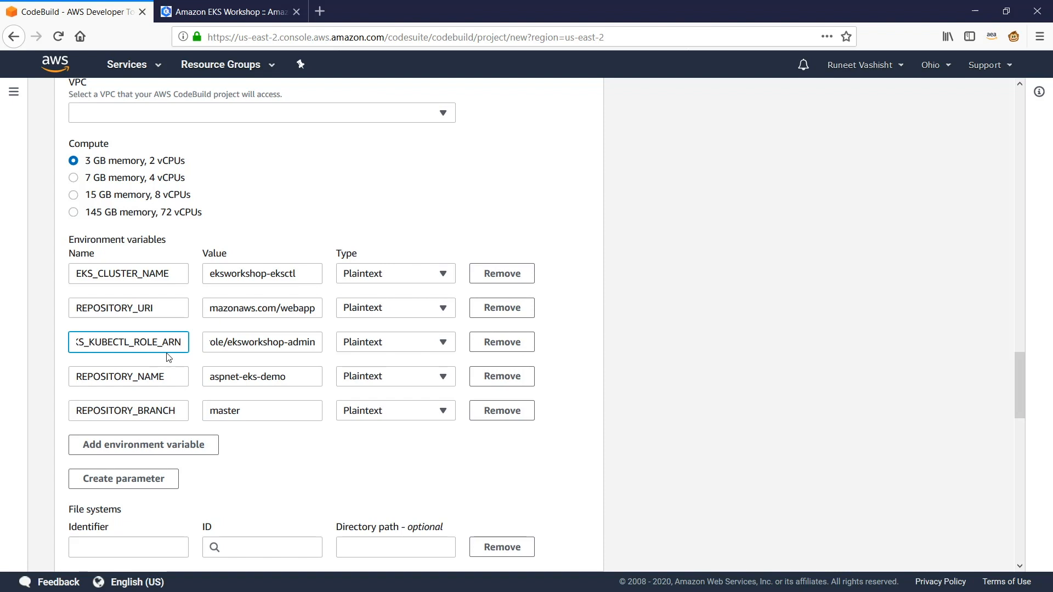
pyautogui.click(278, 341)
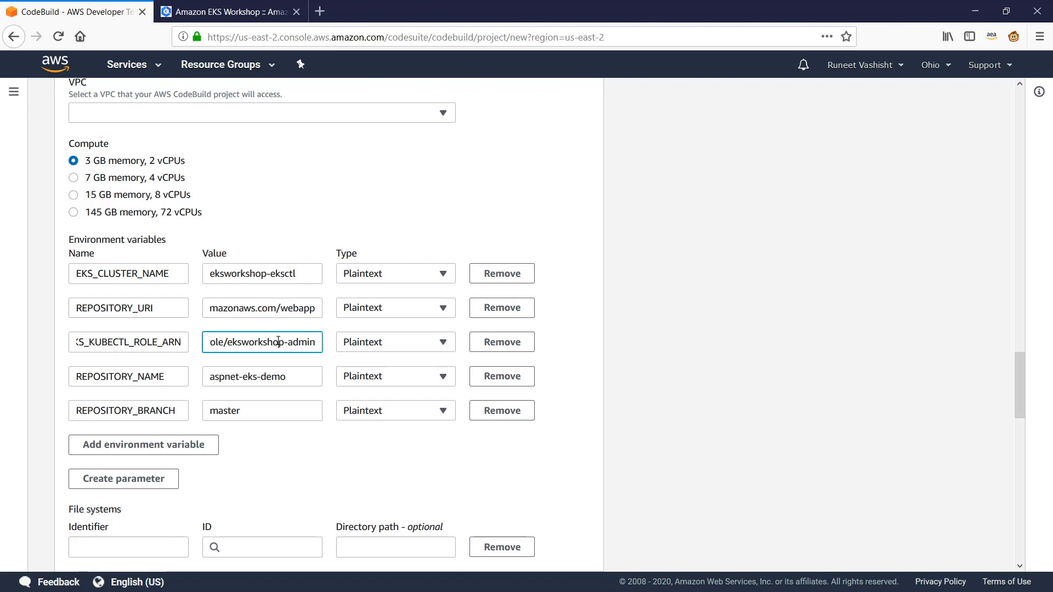
pyautogui.press('Home')
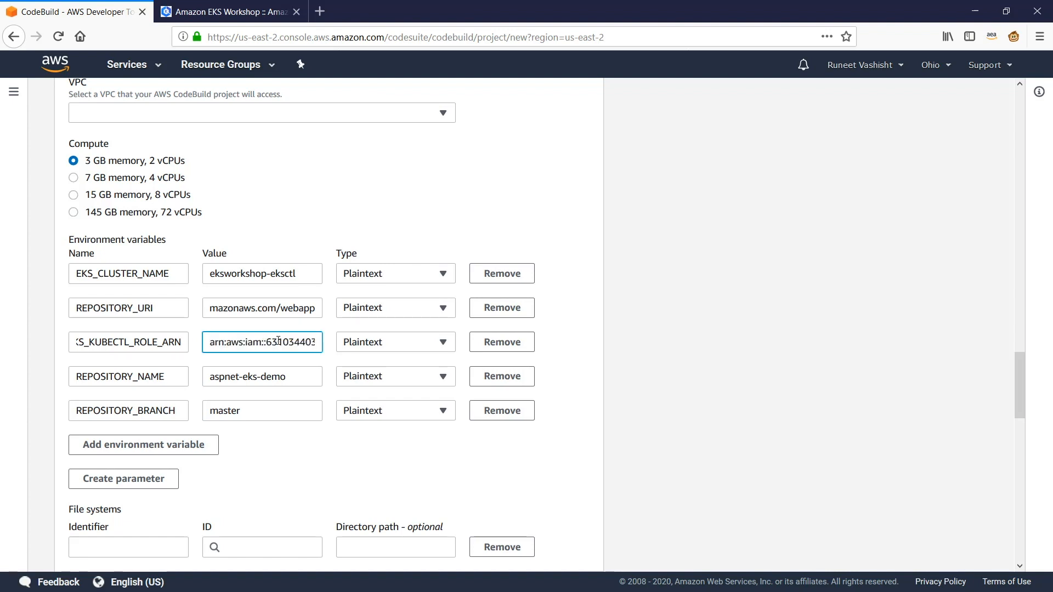
pyautogui.press('Right')
pyautogui.press('Right')
pyautogui.press('Right')
pyautogui.press('Right')
pyautogui.press('Right')
pyautogui.press('Right')
pyautogui.press('Right')
pyautogui.press('Right')
pyautogui.press('Right')
pyautogui.press('Right')
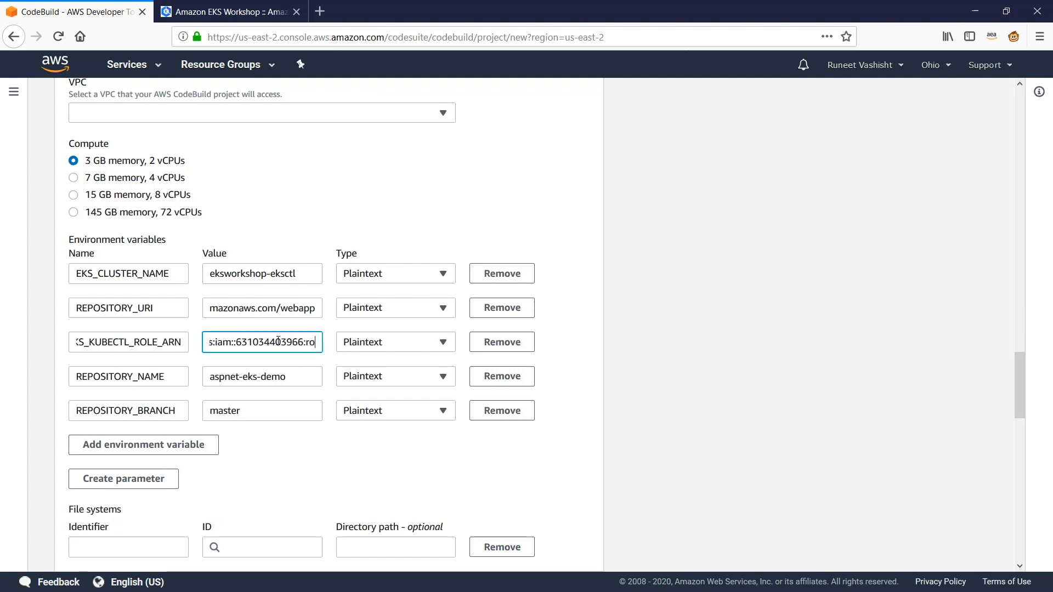
pyautogui.press('Right')
pyautogui.press('Right')
pyautogui.press('Right')
pyautogui.press('Right')
pyautogui.press('Right')
pyautogui.press('Right')
pyautogui.press('Right')
pyautogui.press('Right')
pyautogui.press('Right')
pyautogui.press('Right')
pyautogui.press('Right')
pyautogui.press('Right')
pyautogui.press('Right')
pyautogui.press('Right')
pyautogui.press('Right')
pyautogui.press('Right')
pyautogui.press('Right')
pyautogui.press('Right')
pyautogui.press('Right')
pyautogui.press('Right')
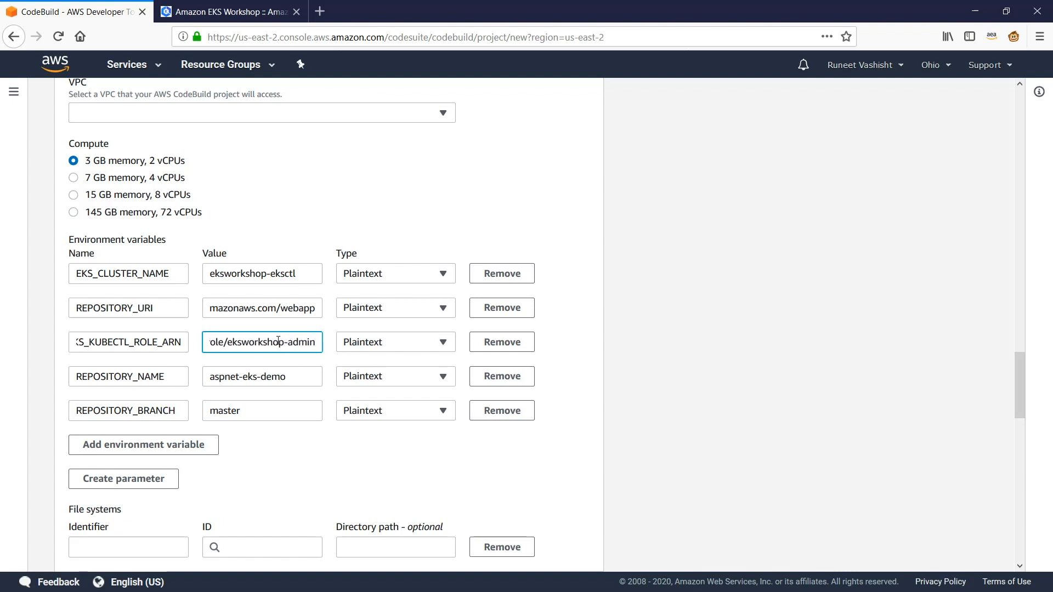
pyautogui.press('Home')
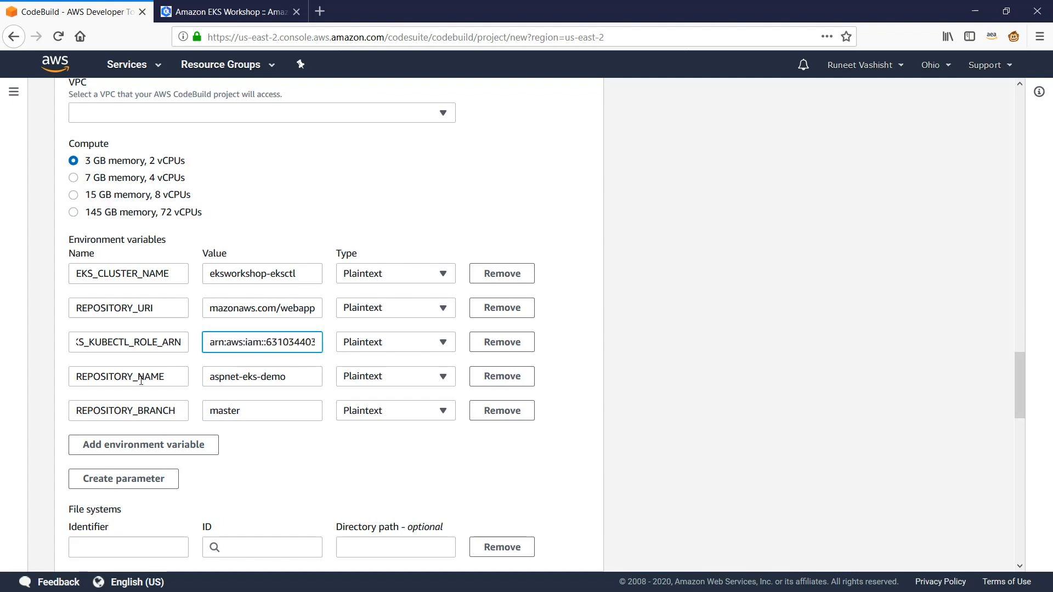
# - Review the REPOSITORY_NAME and REPOSITORY_BRANCH environment variables, highlighting their names
pyautogui.doubleClick(141, 380)
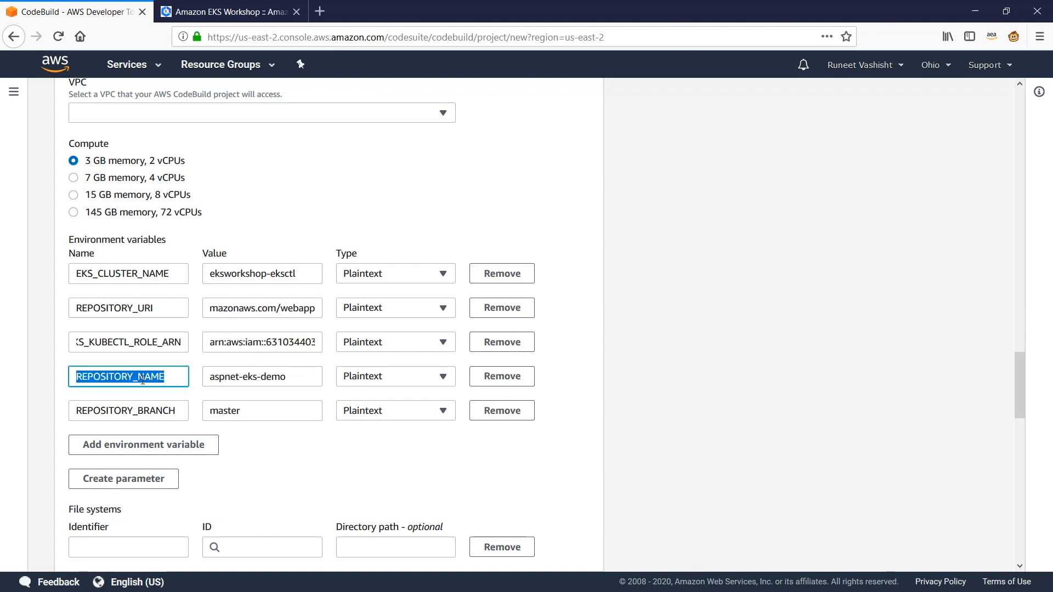
pyautogui.click(262, 377)
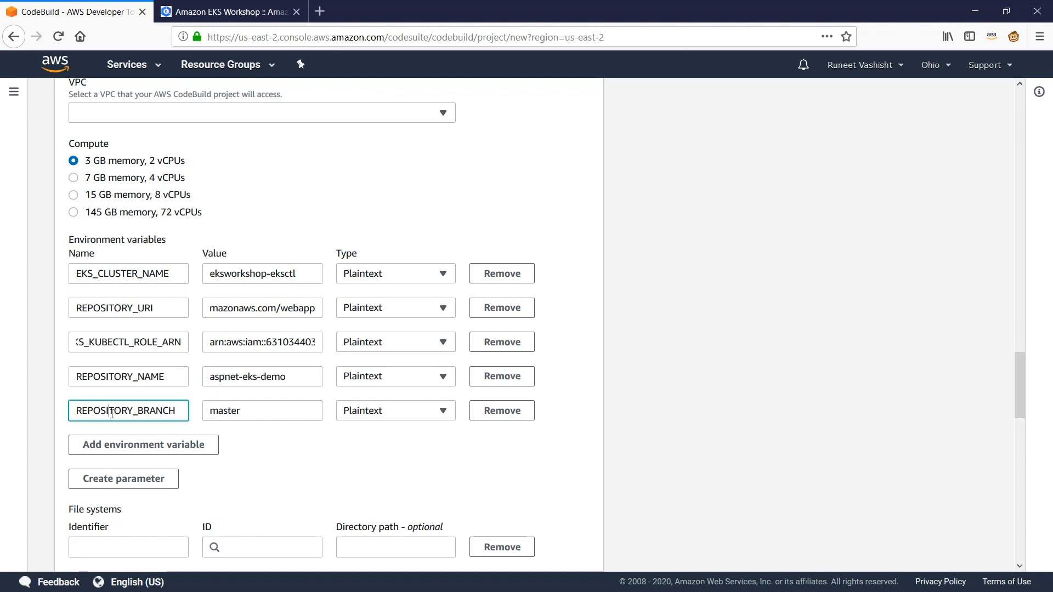
pyautogui.doubleClick(112, 412)
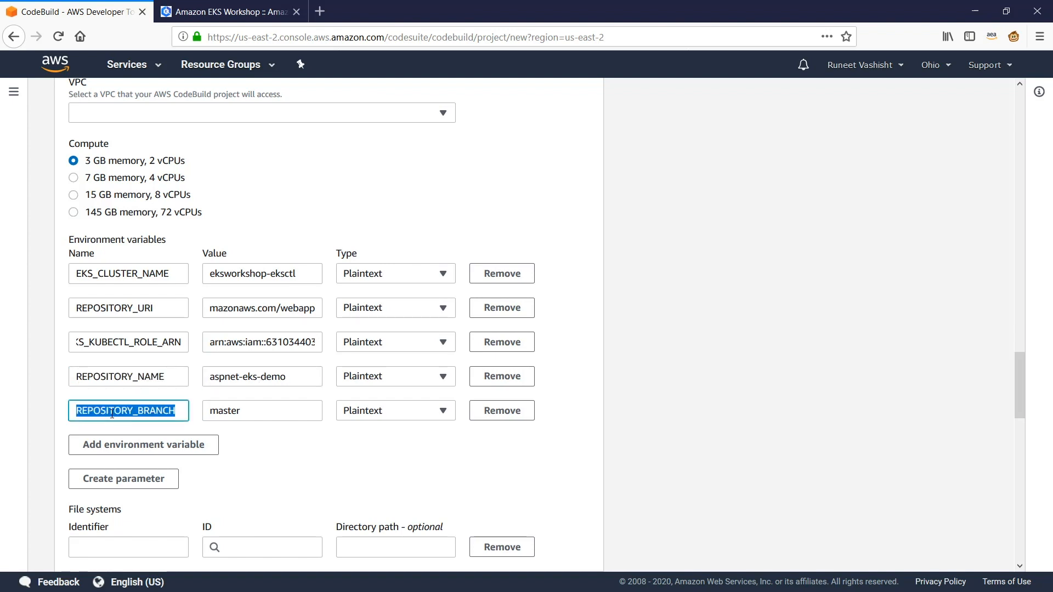
pyautogui.doubleClick(121, 377)
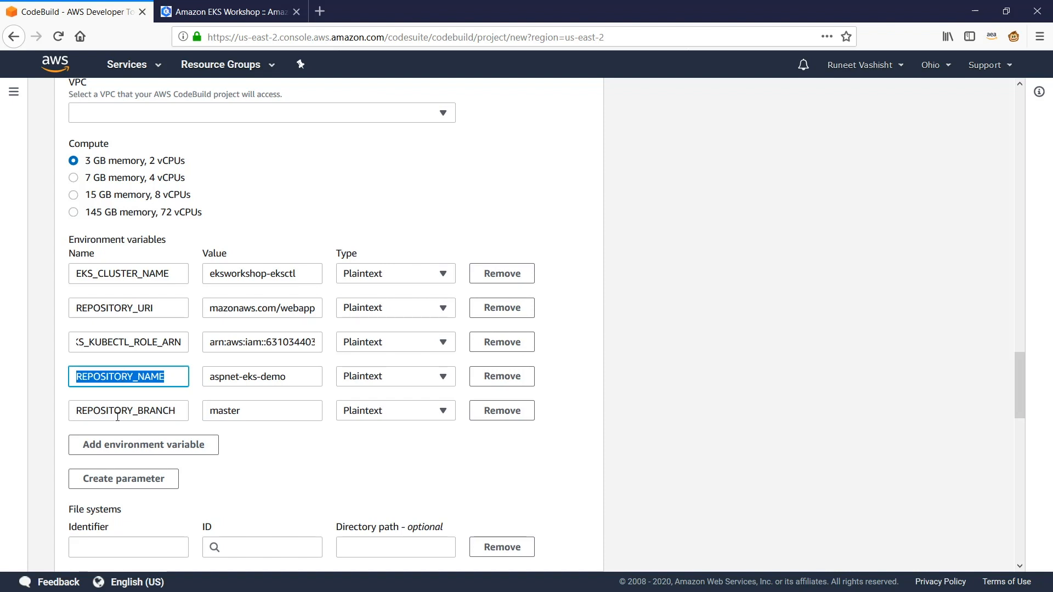
# - Create the build project, keeping the default buildspec file, no artifacts and CloudWatch logs enabled
pyautogui.scroll(-6, 248, 433)
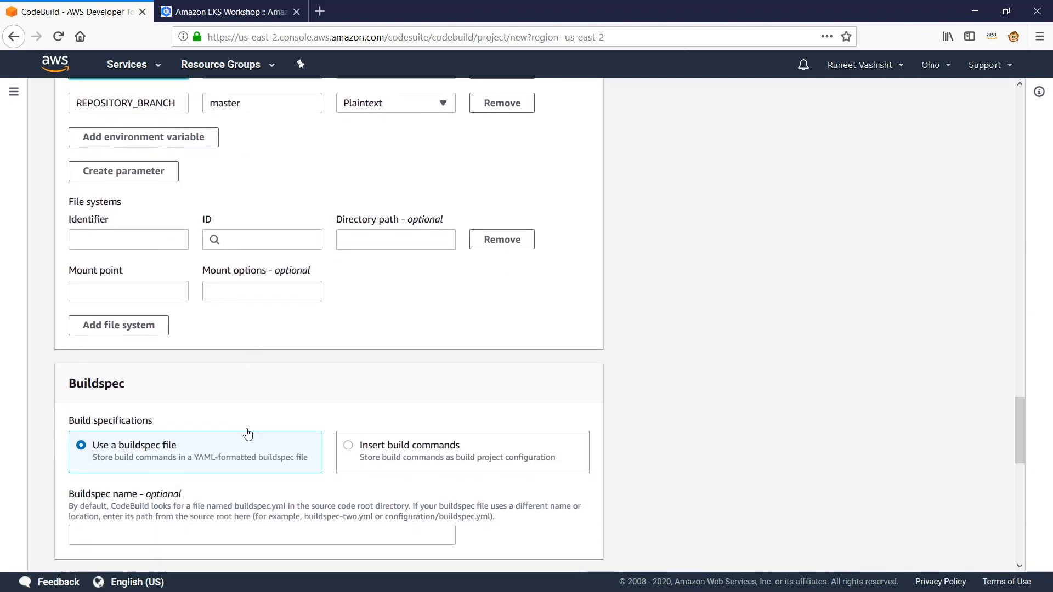
pyautogui.scroll(-4, 248, 433)
pyautogui.scroll(1, 248, 430)
pyautogui.scroll(-7, 248, 428)
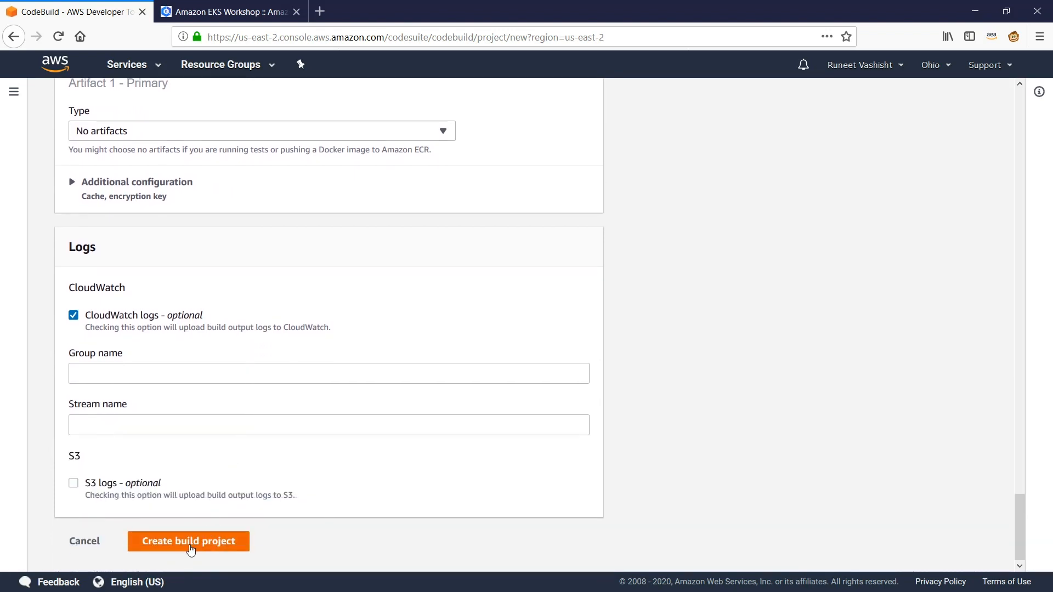
pyautogui.click(190, 549)
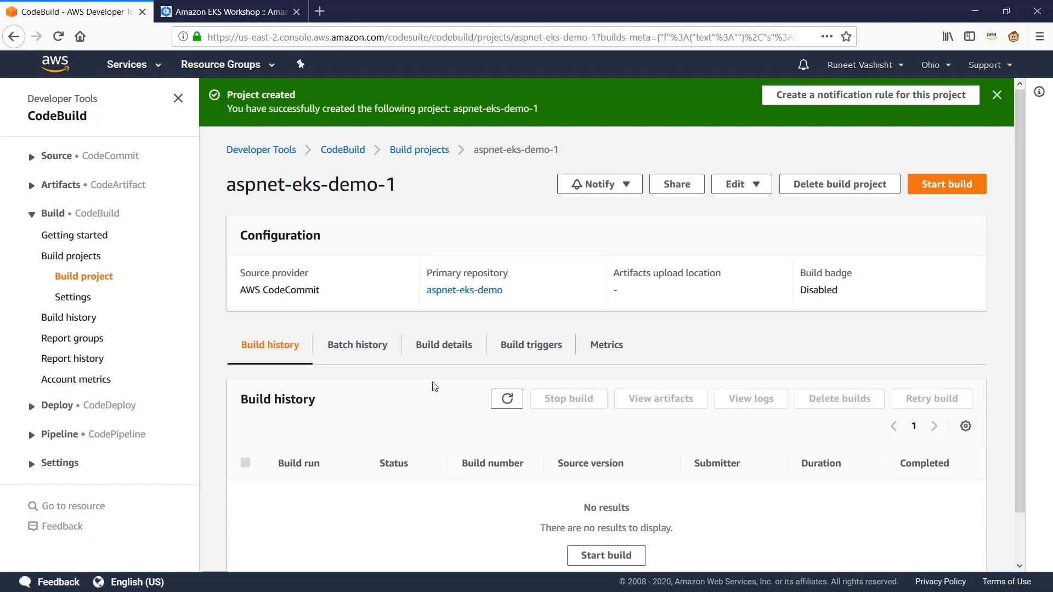
# - Start a single build of aspnet-eks-demo-1 from the master branch, keeping the default timeout and source settings
pyautogui.scroll(-1, 430, 385)
pyautogui.scroll(1, 435, 387)
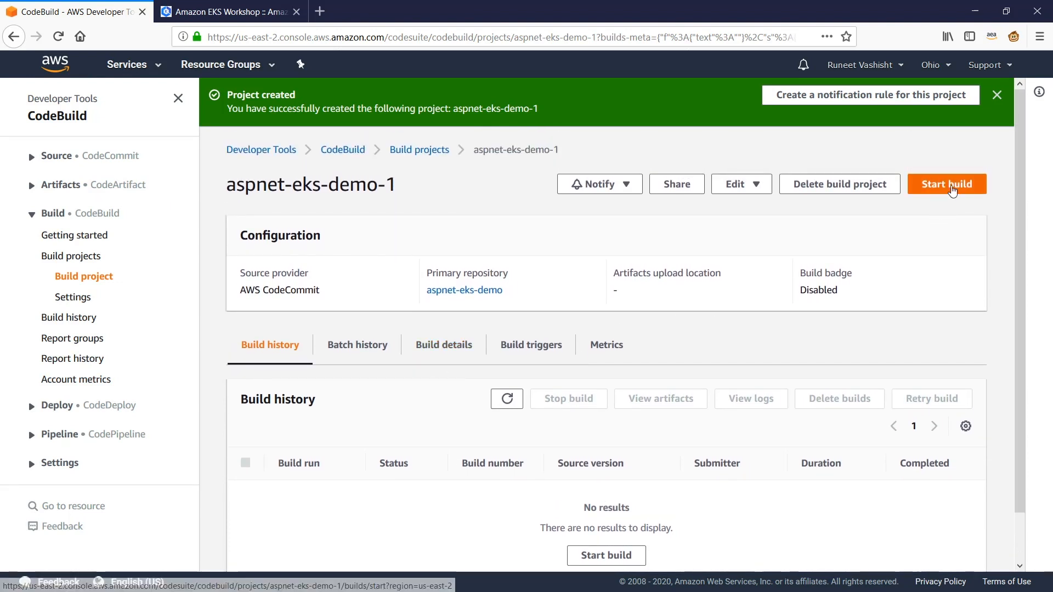
pyautogui.click(952, 189)
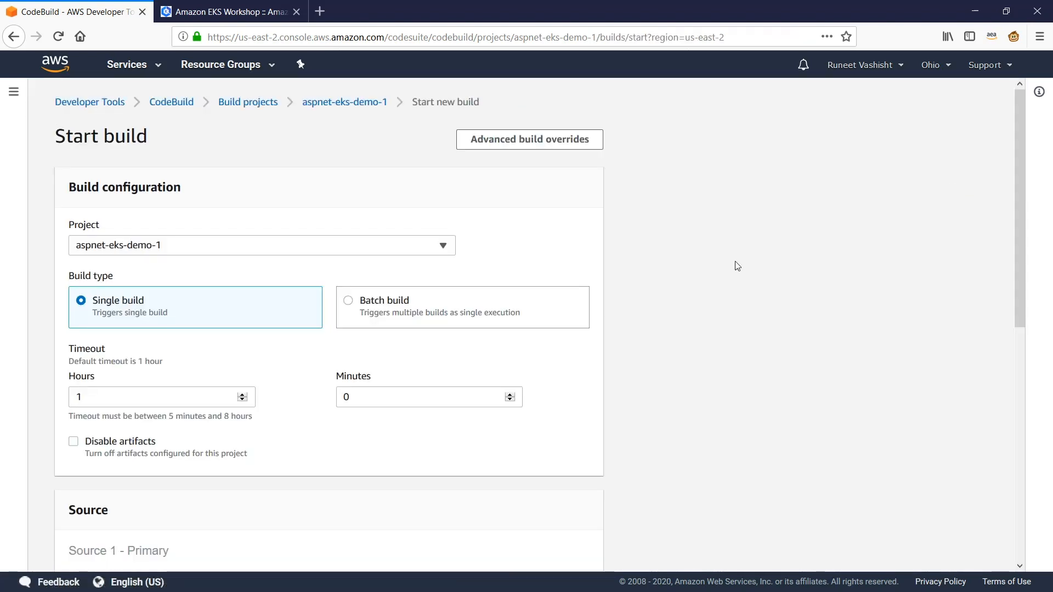
pyautogui.scroll(-8, 717, 275)
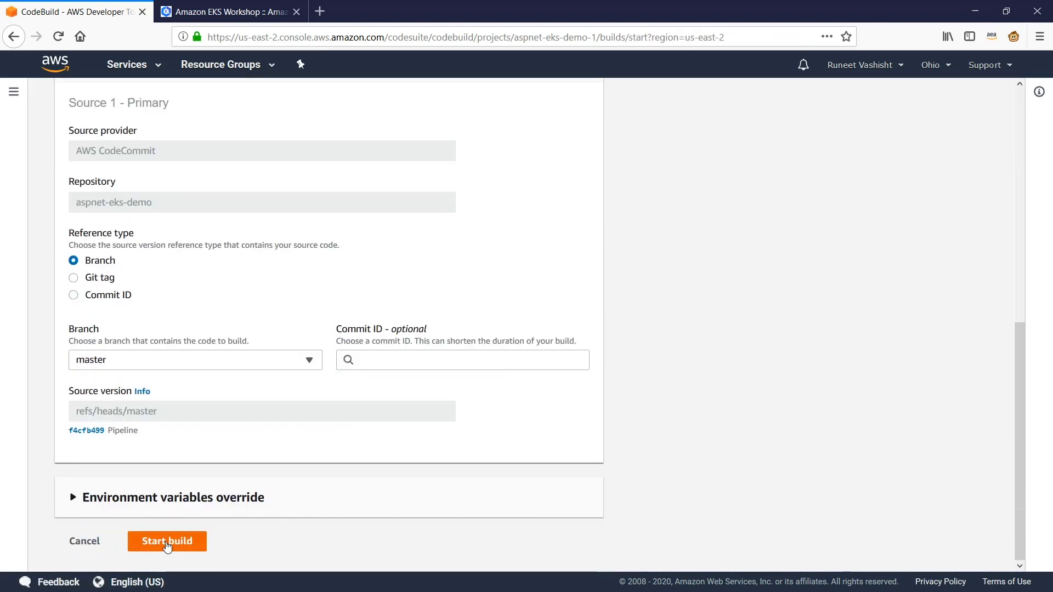
pyautogui.click(168, 544)
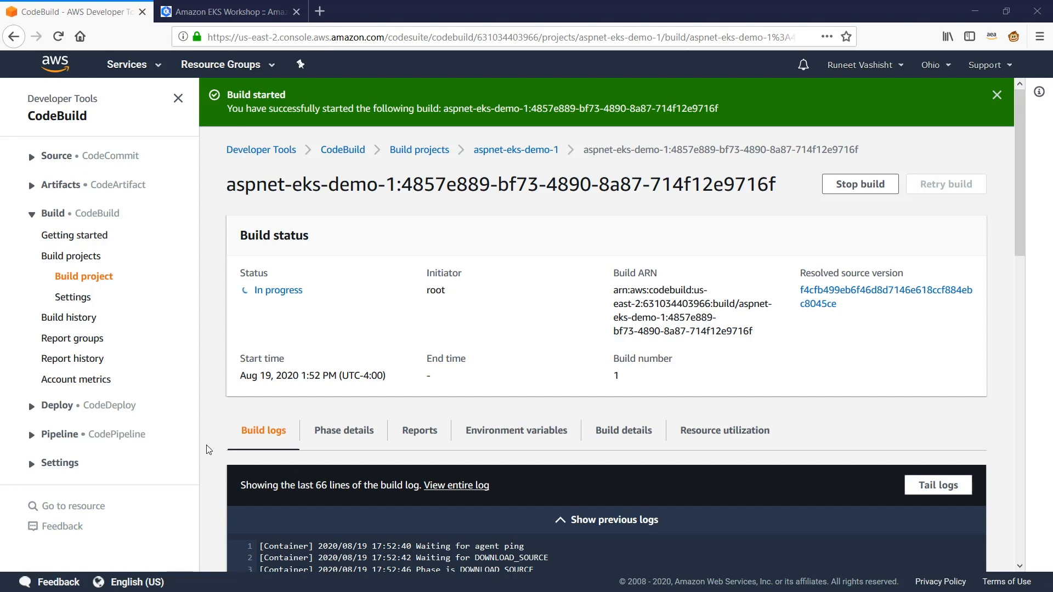
# - Review the build status and read through the build log, from the source download through the install, pre-build and Docker build phases
pyautogui.scroll(-3, 208, 449)
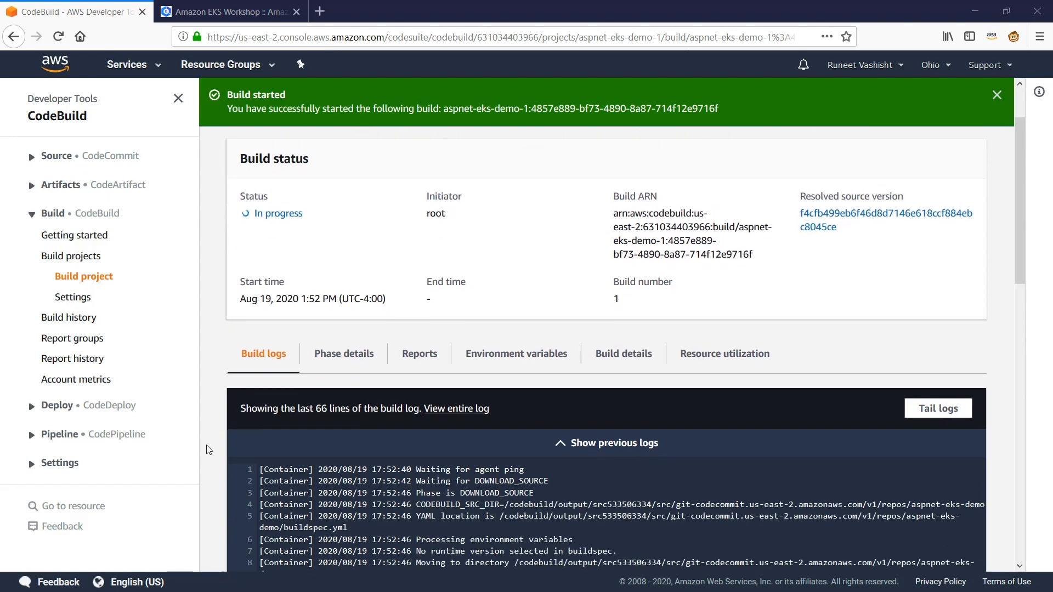
pyautogui.scroll(-2, 208, 449)
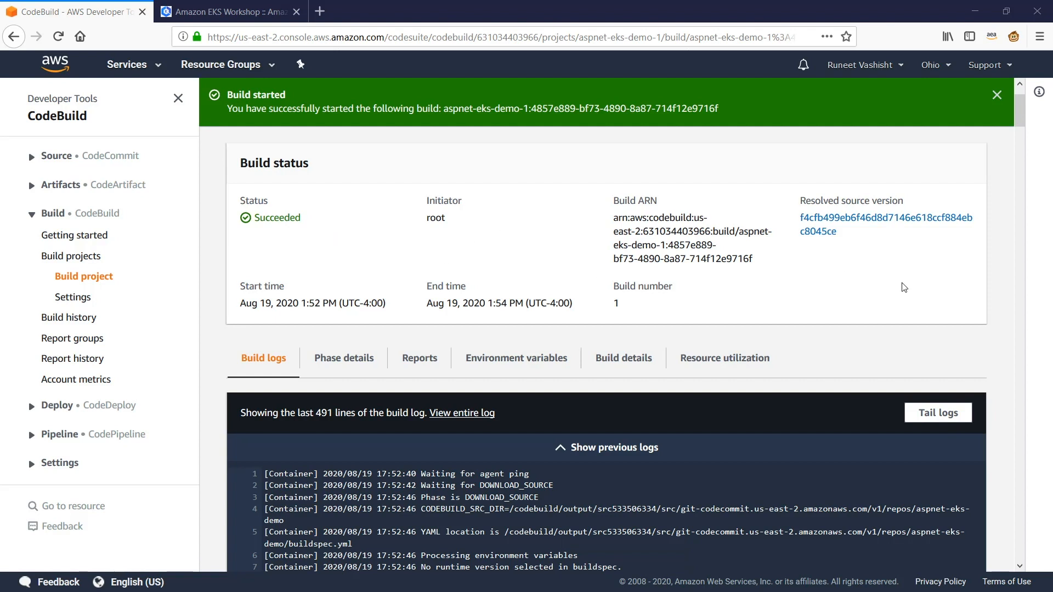
pyautogui.scroll(-5, 594, 314)
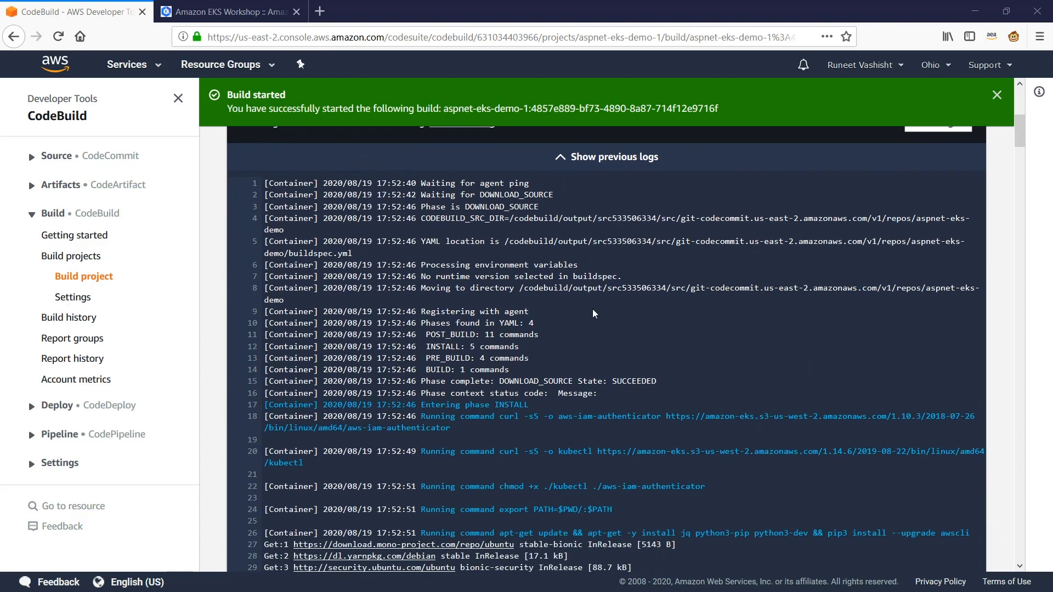
pyautogui.scroll(-3, 594, 313)
pyautogui.scroll(-3, 562, 318)
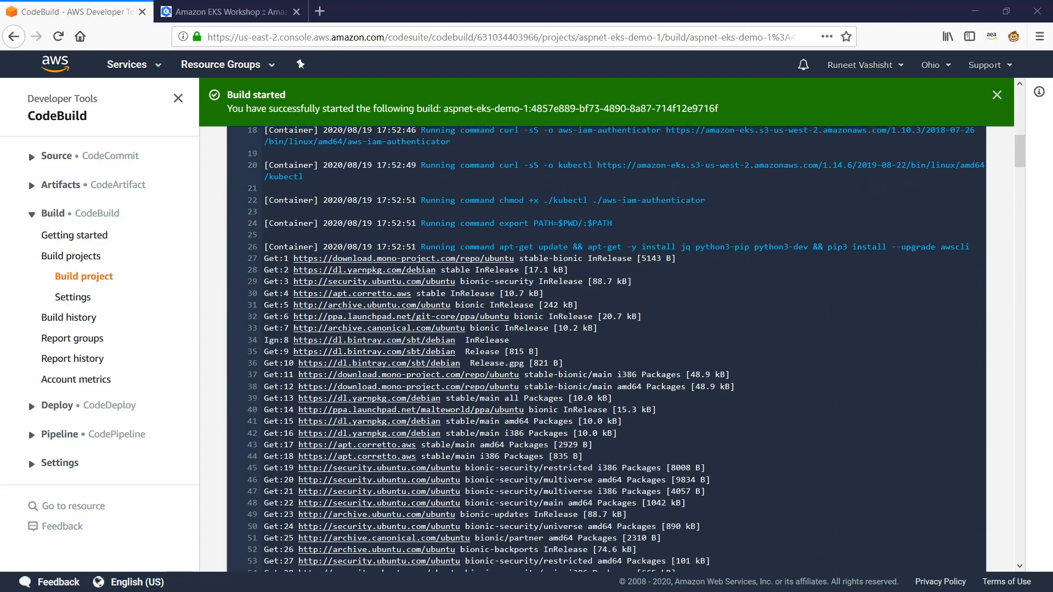
pyautogui.scroll(-15, 569, 325)
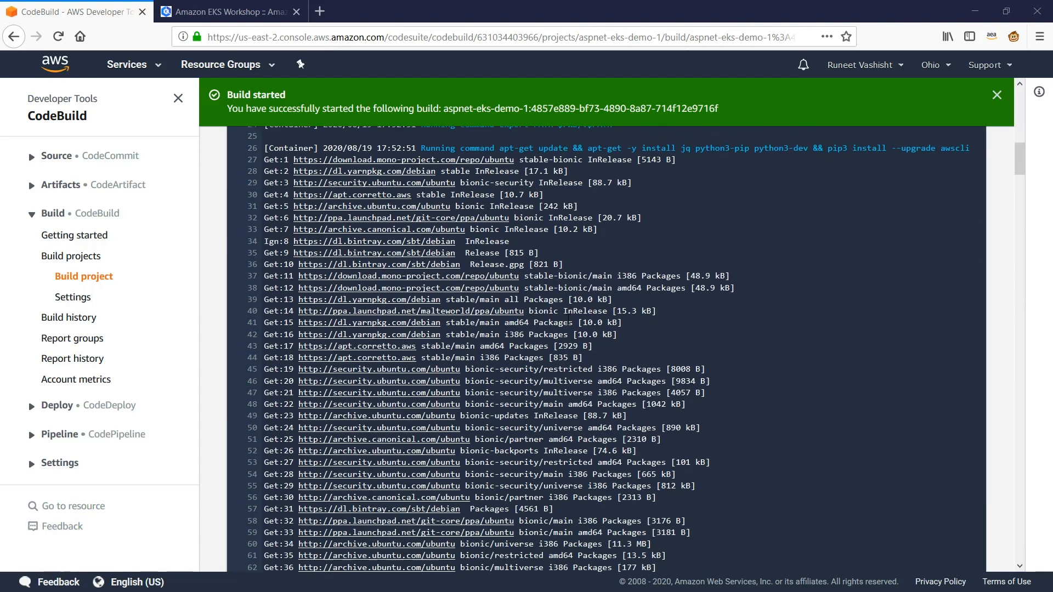
pyautogui.scroll(-15, 569, 324)
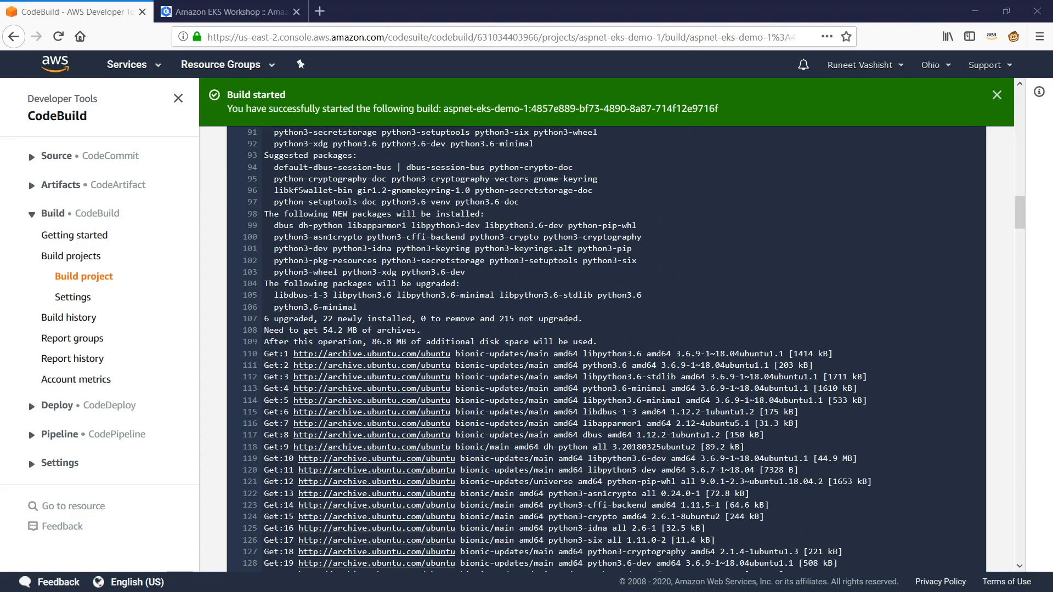
pyautogui.scroll(-15, 569, 324)
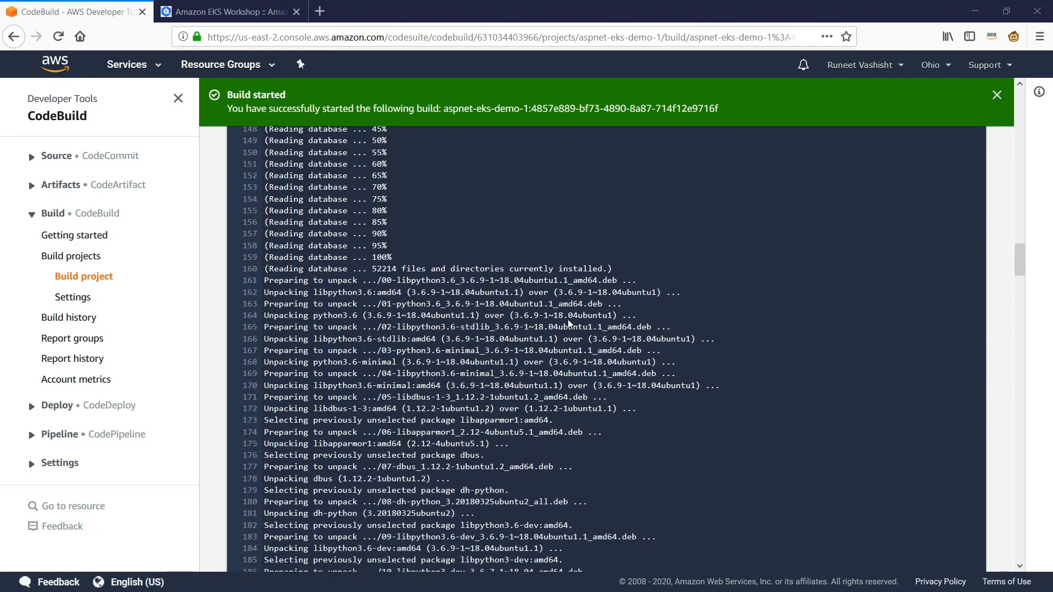
pyautogui.scroll(-20, 568, 325)
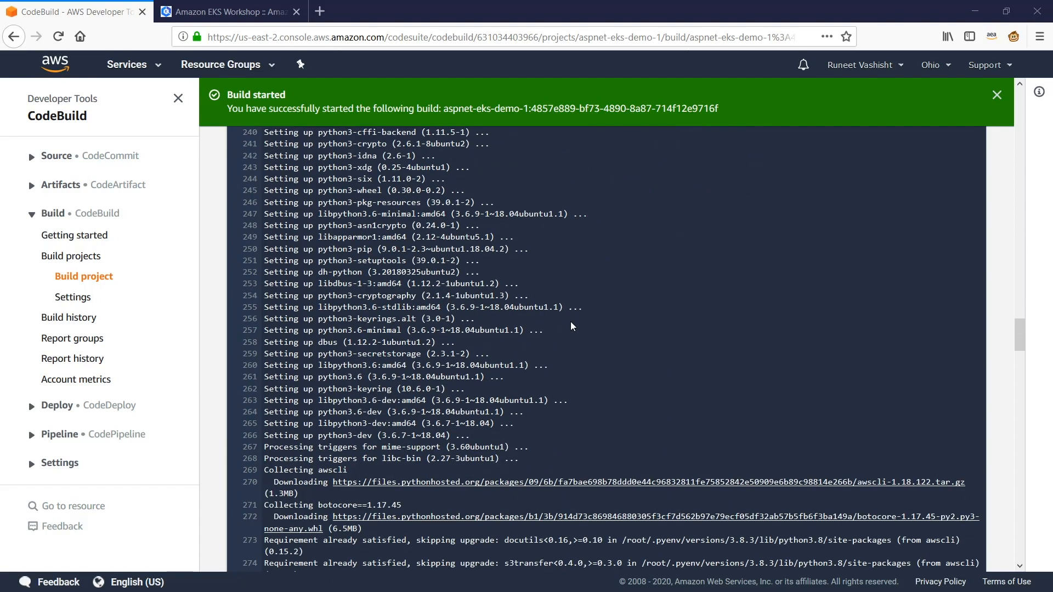
pyautogui.scroll(-20, 574, 327)
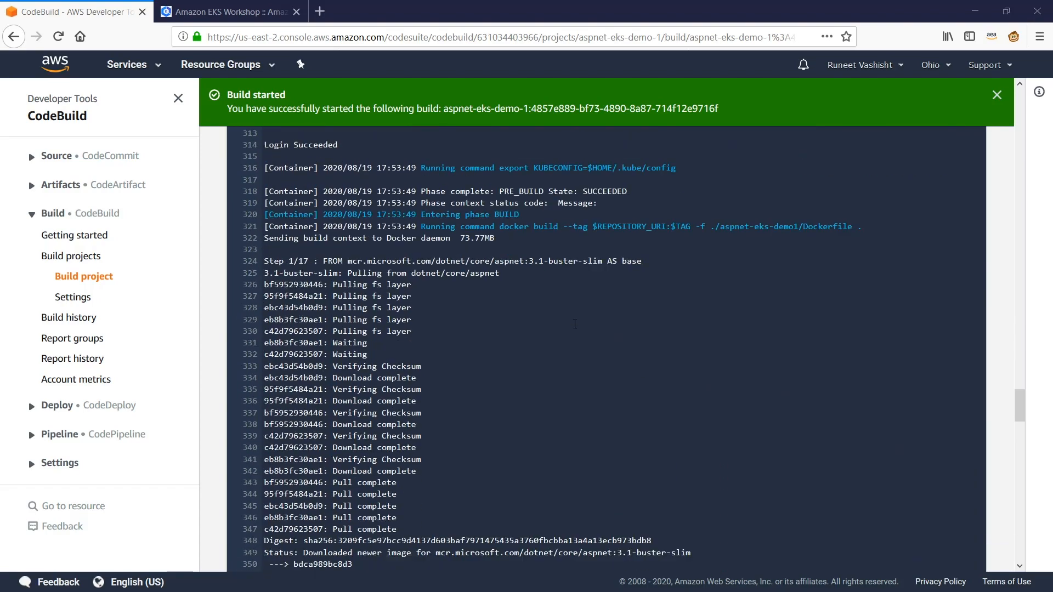
pyautogui.scroll(-20, 578, 328)
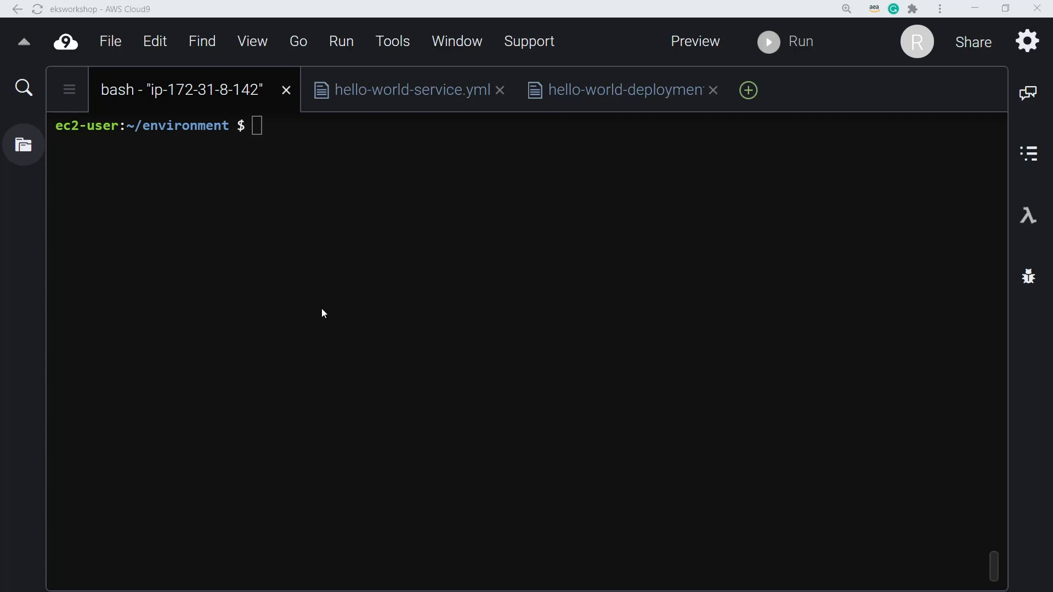
# - Switch to the Cloud9 terminal, clear it and list the cluster's services with kubectl get services
pyautogui.write('clear')
pyautogui.press('Return')
pyautogui.write('kubectl get services')
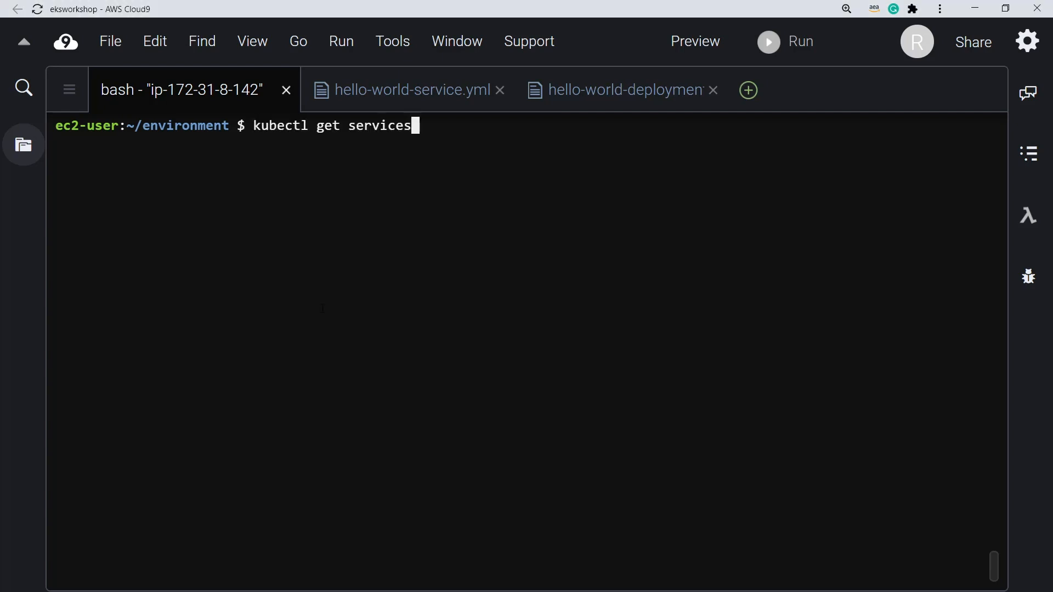
pyautogui.press('Return')
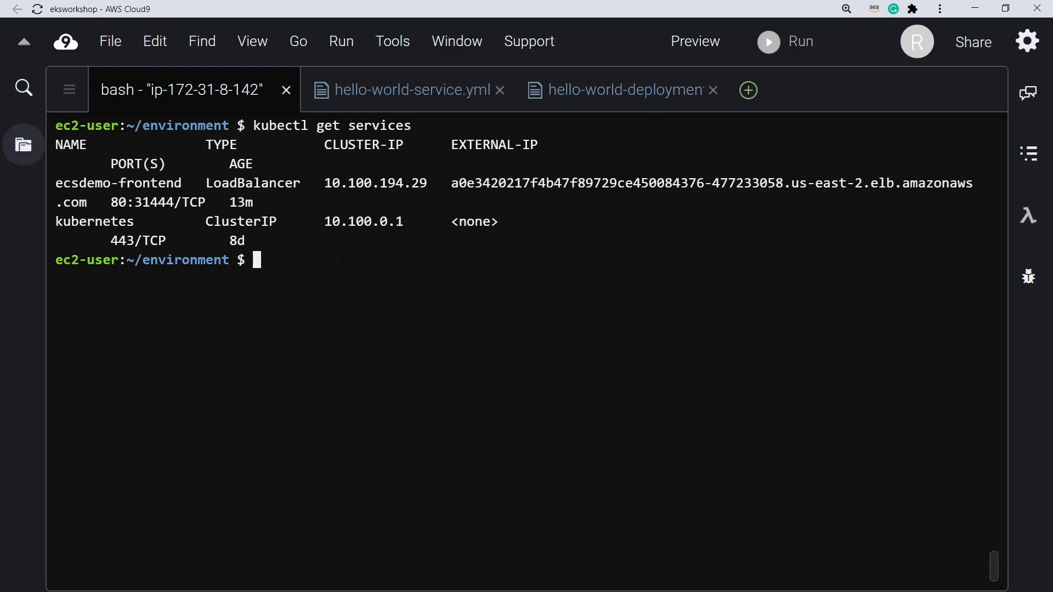
# - List the cluster's deployments with kubectl get deployment and highlight the load balancer identifier in the ecsdemo-frontend service's external address
pyautogui.press('Up')
pyautogui.press('Up')
pyautogui.press('Up')
pyautogui.press('Up')
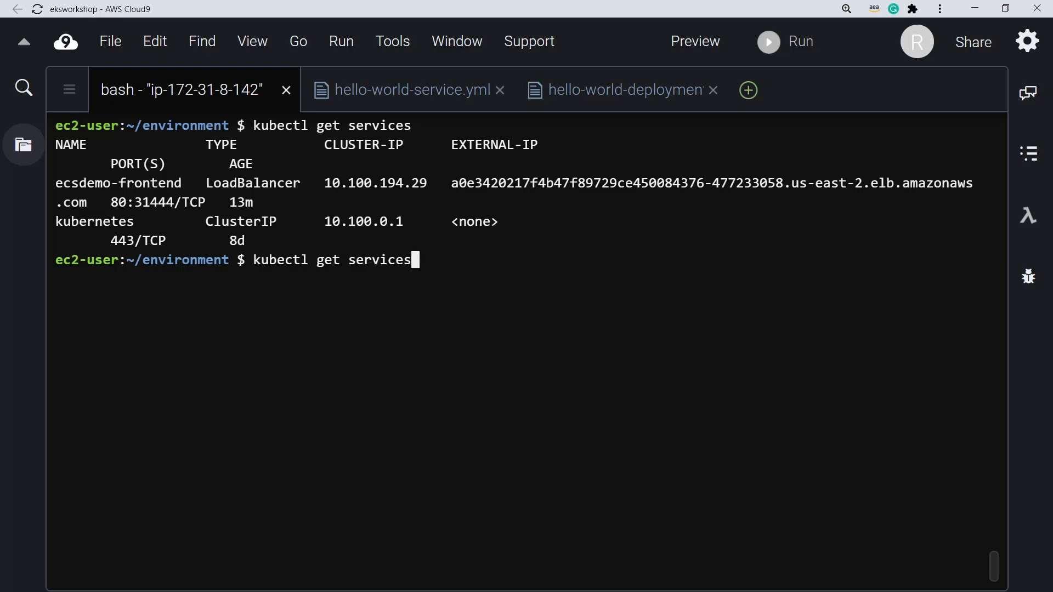
pyautogui.press('Return')
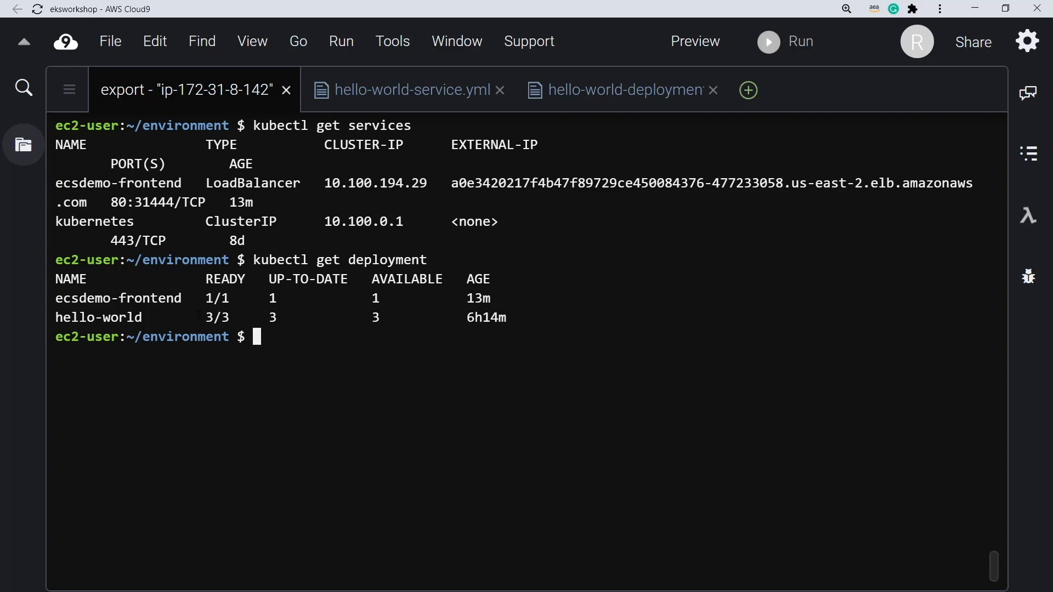
pyautogui.moveTo(451, 184); pyautogui.dragTo(783, 183)
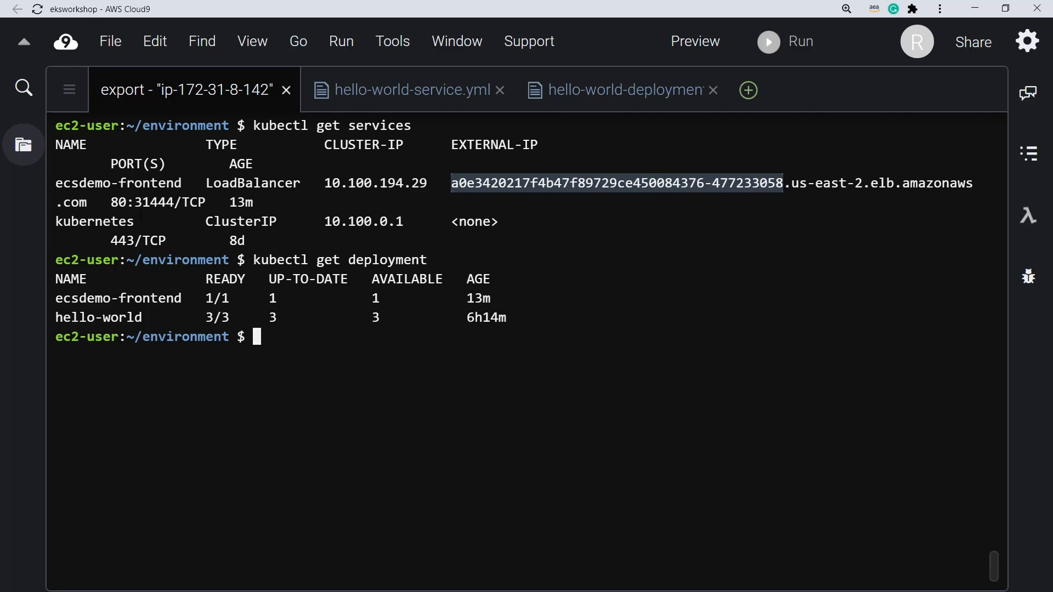
# - Switch to the EC2 load balancers page, refresh it, enlarge the details area and check the load balancer's instances and description
pyautogui.hotkey('alt', 'Tab')
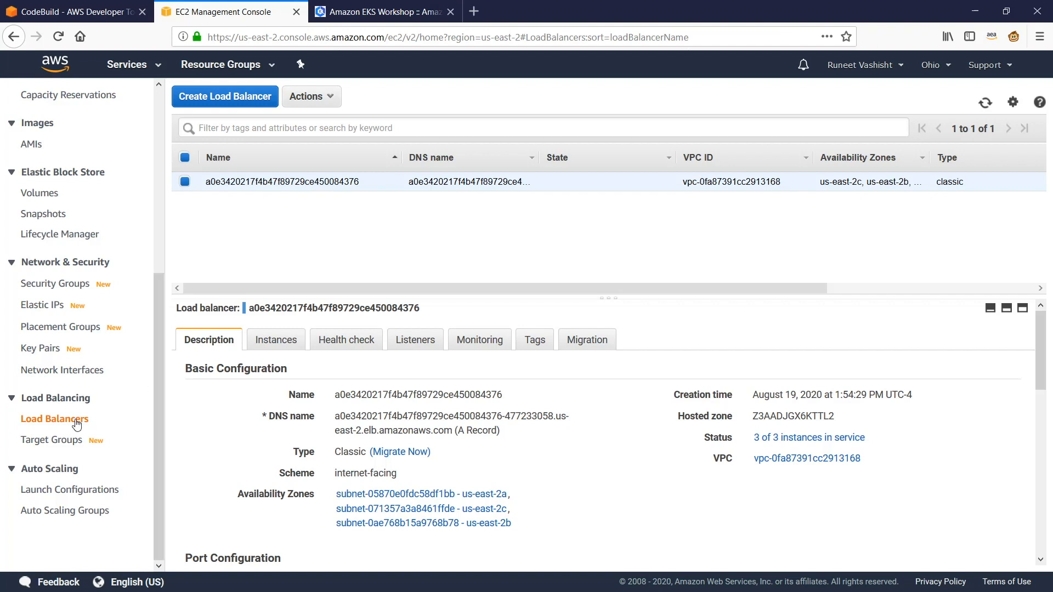
pyautogui.click(985, 103)
pyautogui.moveTo(621, 294); pyautogui.dragTo(615, 231)
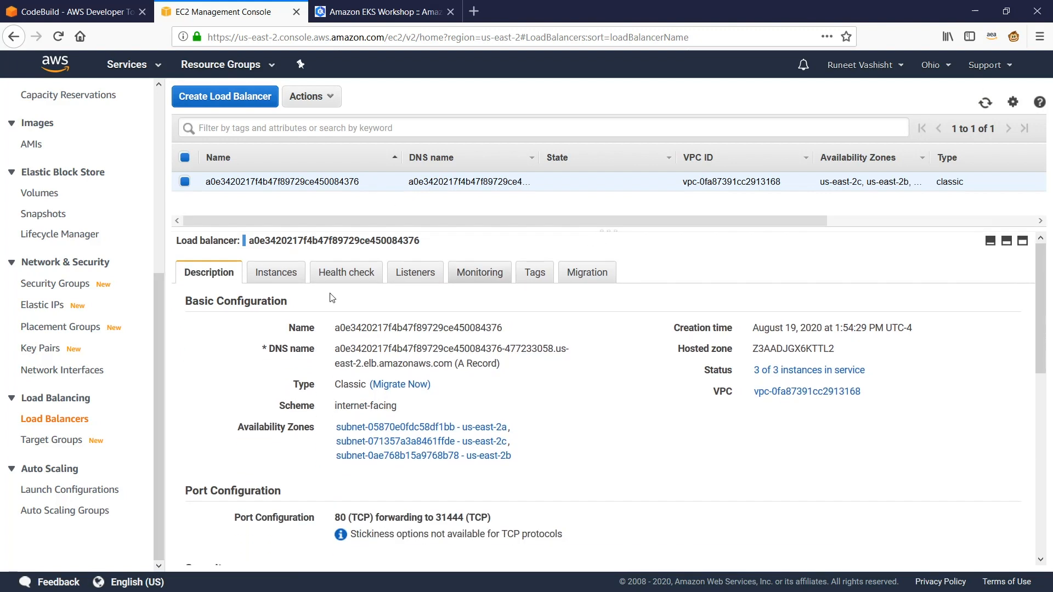
pyautogui.click(276, 272)
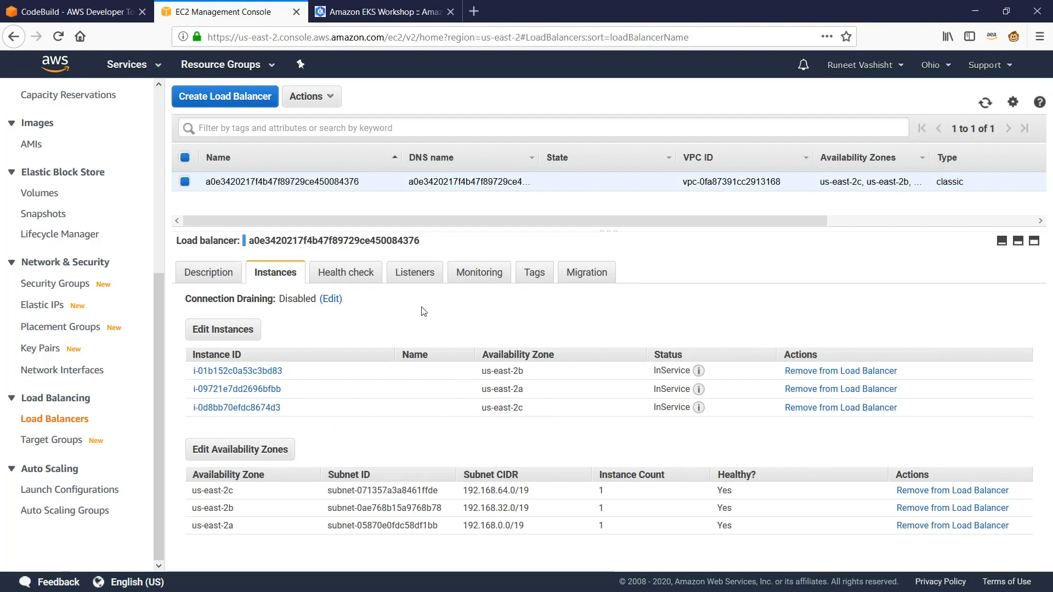
pyautogui.click(220, 280)
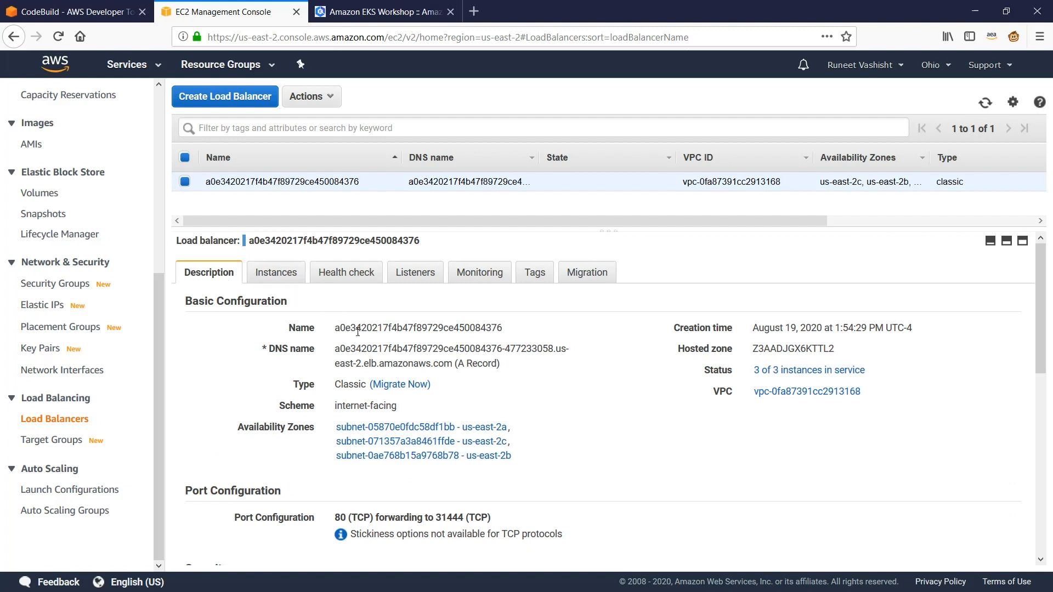
# - Copy the load balancer's DNS name, open it in a new browser tab and highlight CodePipeline in the page heading
pyautogui.moveTo(335, 349); pyautogui.dragTo(452, 364)
pyautogui.hotkey('ctrl', 'c')
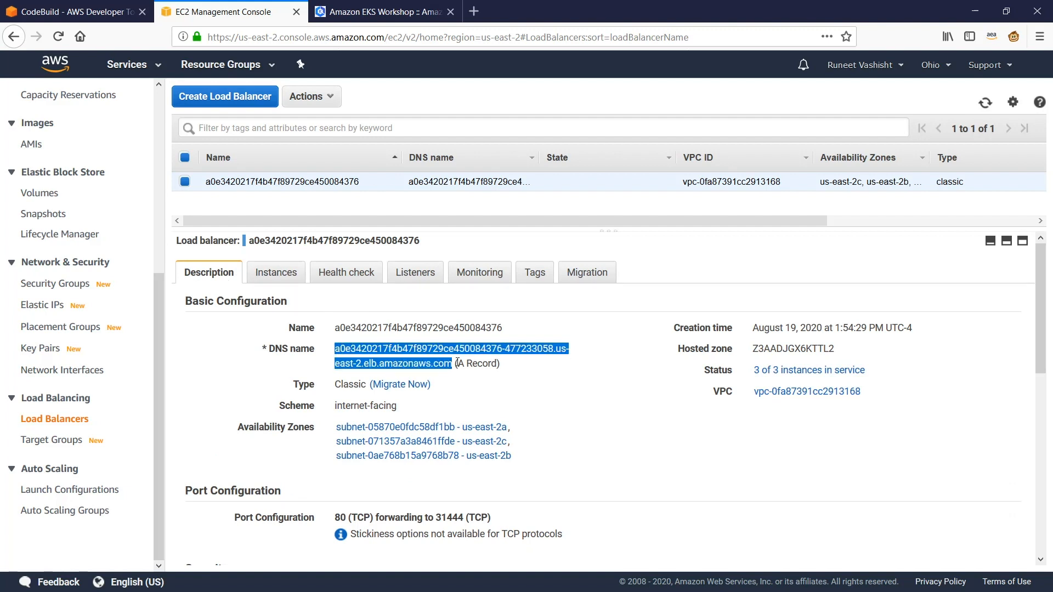
pyautogui.click(476, 11)
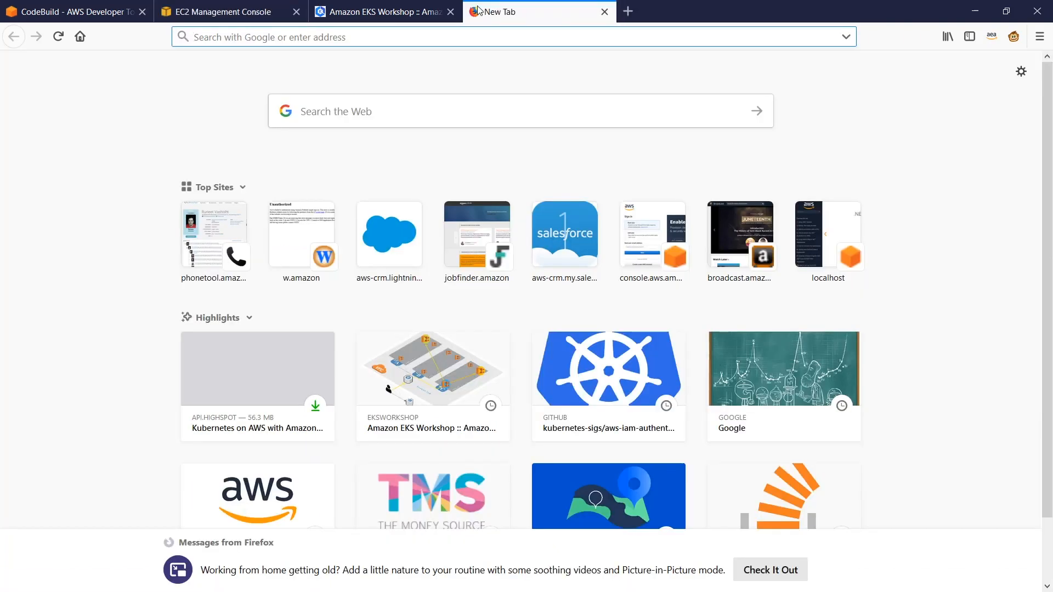
pyautogui.hotkey('ctrl', 'v')
pyautogui.press('Return')
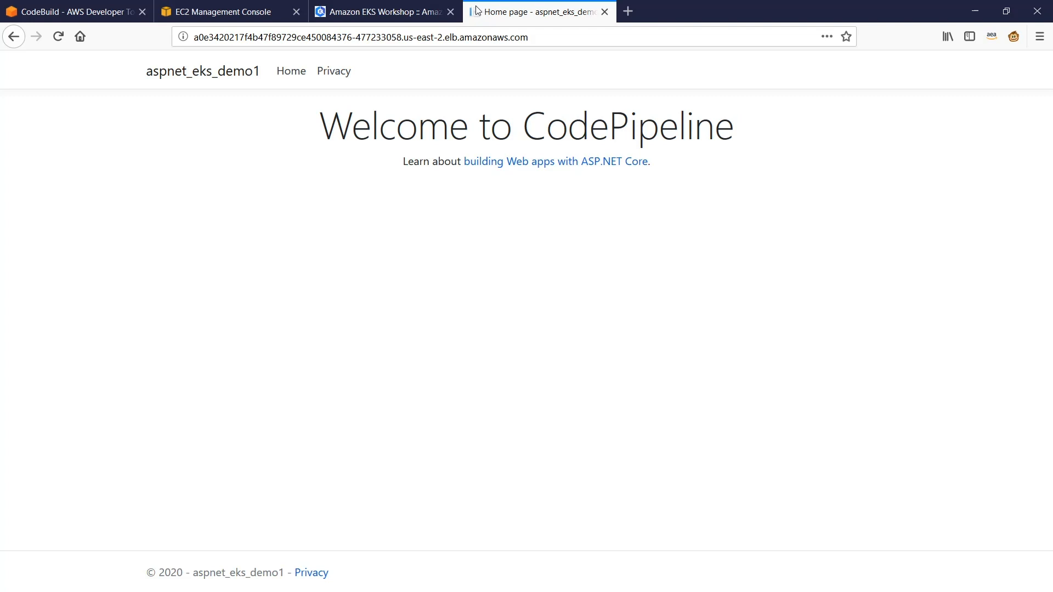
pyautogui.moveTo(521, 130); pyautogui.dragTo(749, 128)
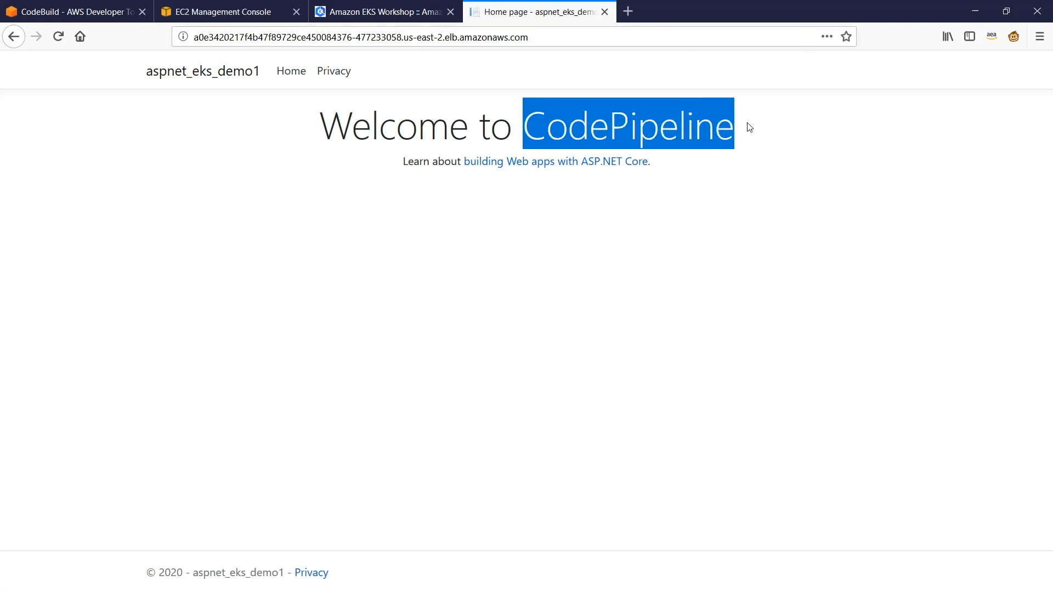
# - Find the Elastic Container Registry repositories, open the webapp repository and inspect the URI of its most recently pushed image
pyautogui.click(200, 18)
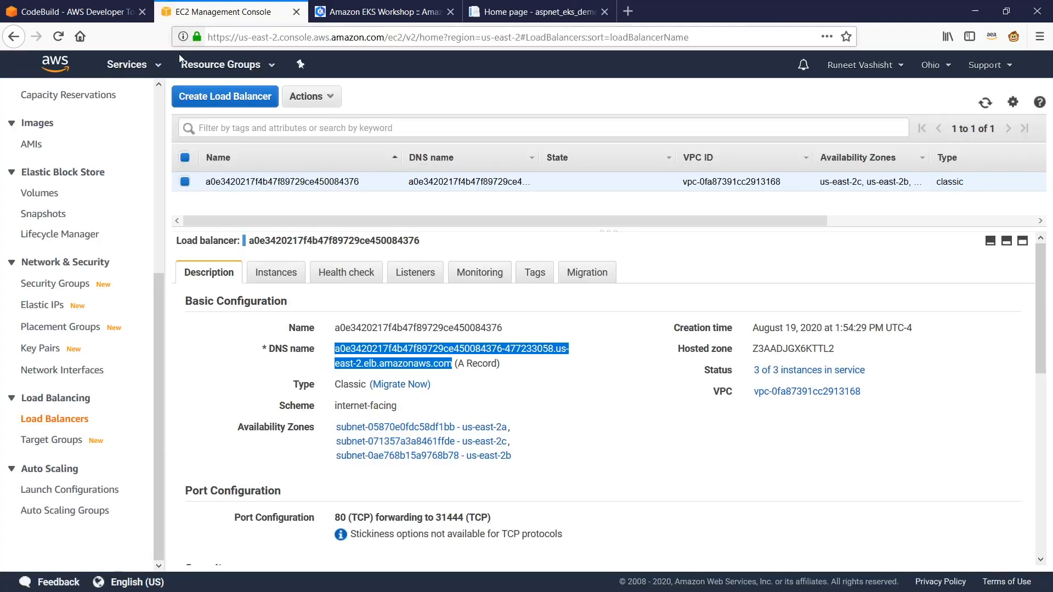
pyautogui.click(157, 67)
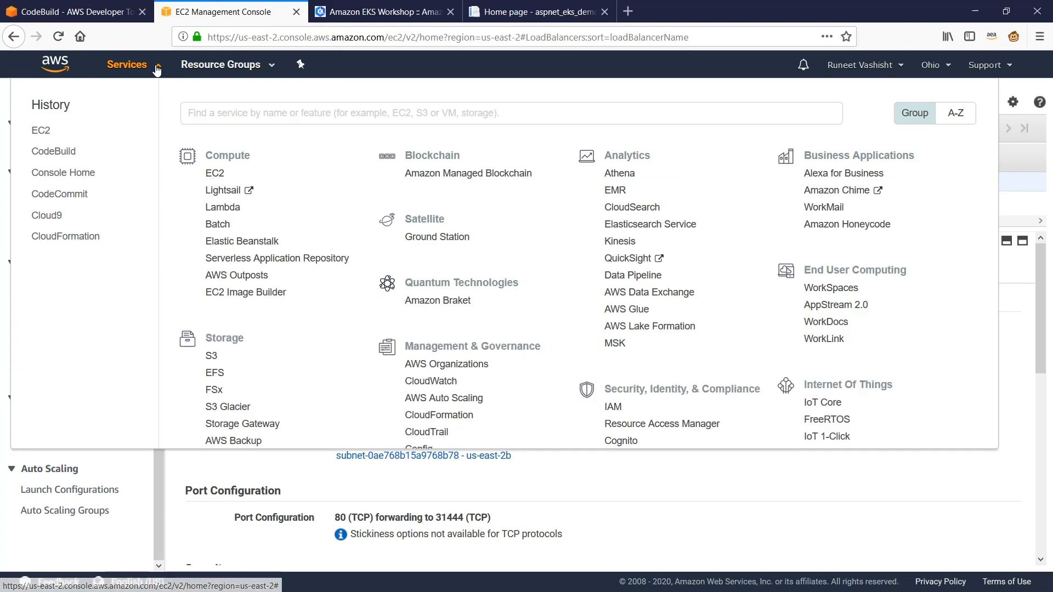
pyautogui.write('ecr')
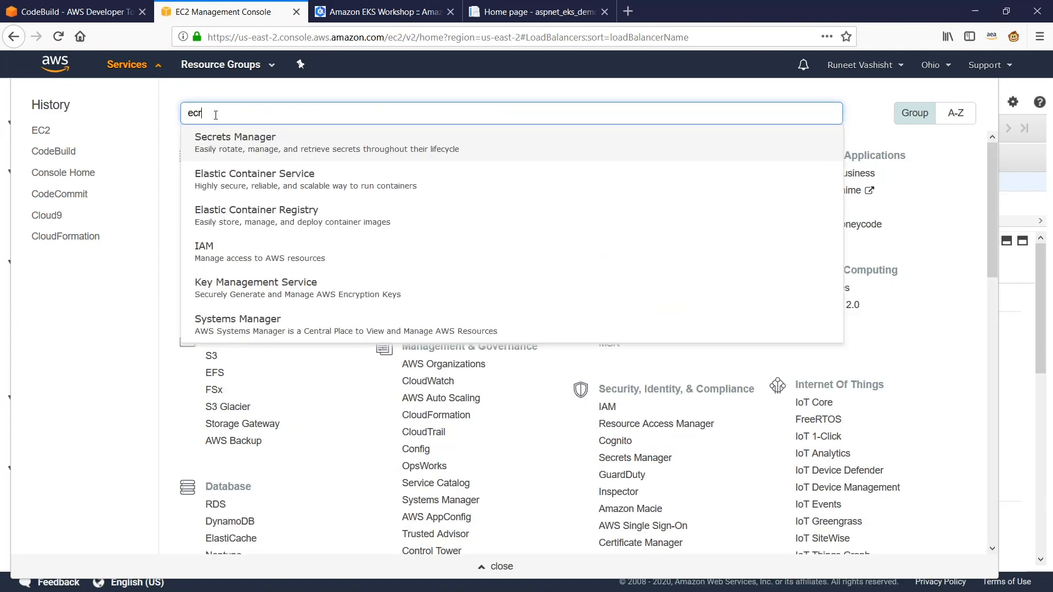
pyautogui.click(253, 192)
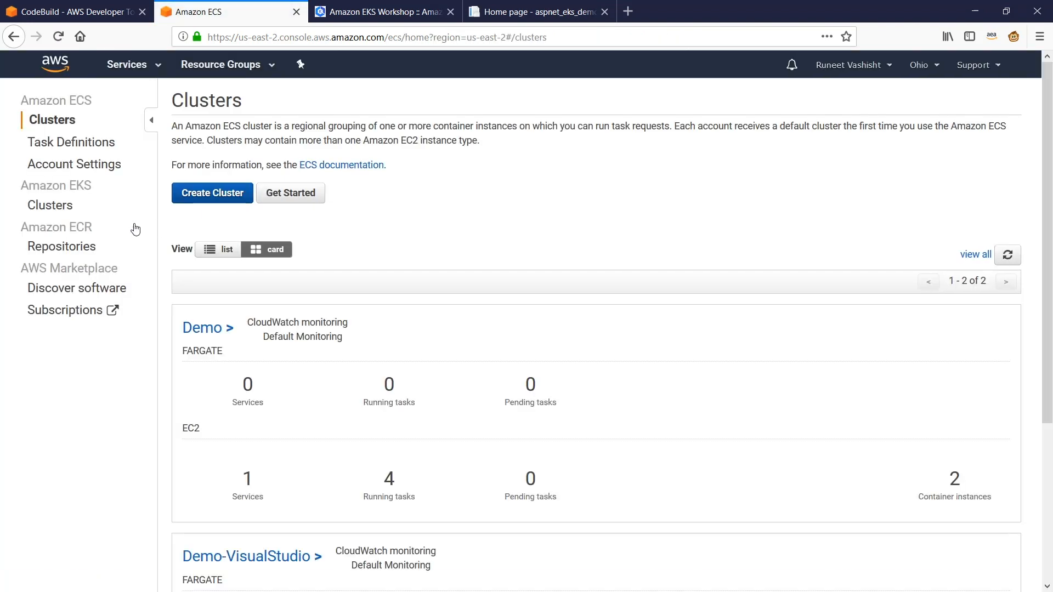
pyautogui.click(62, 247)
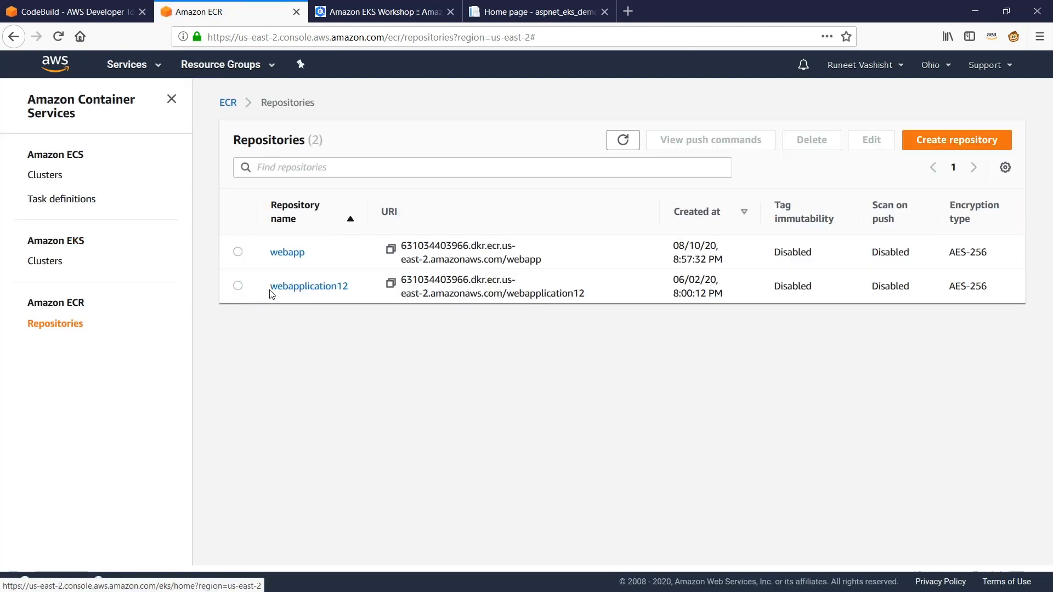
pyautogui.click(286, 252)
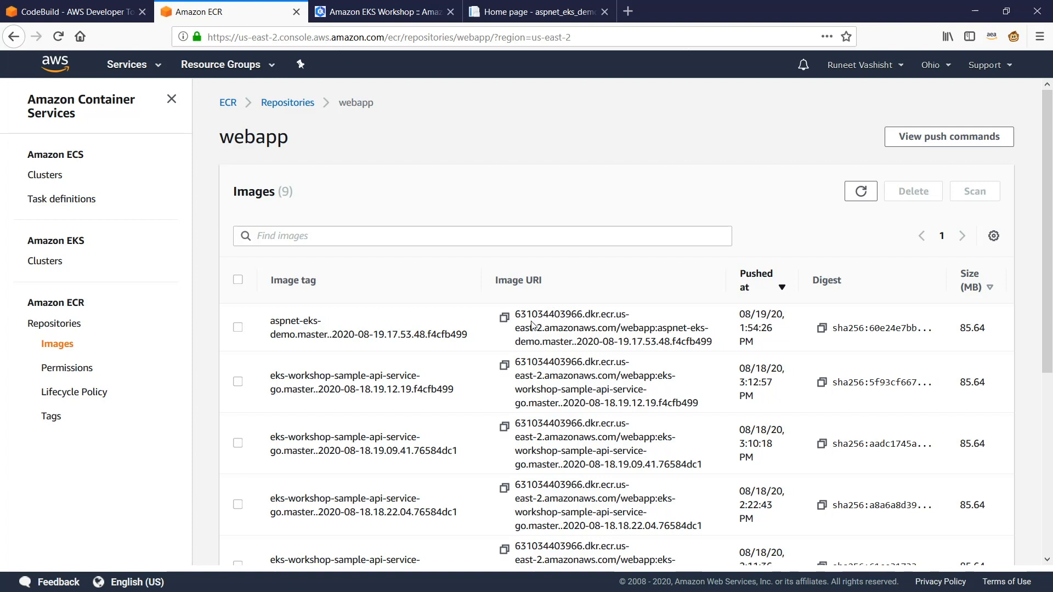
pyautogui.moveTo(516, 313); pyautogui.dragTo(717, 344)
pyautogui.click(658, 329)
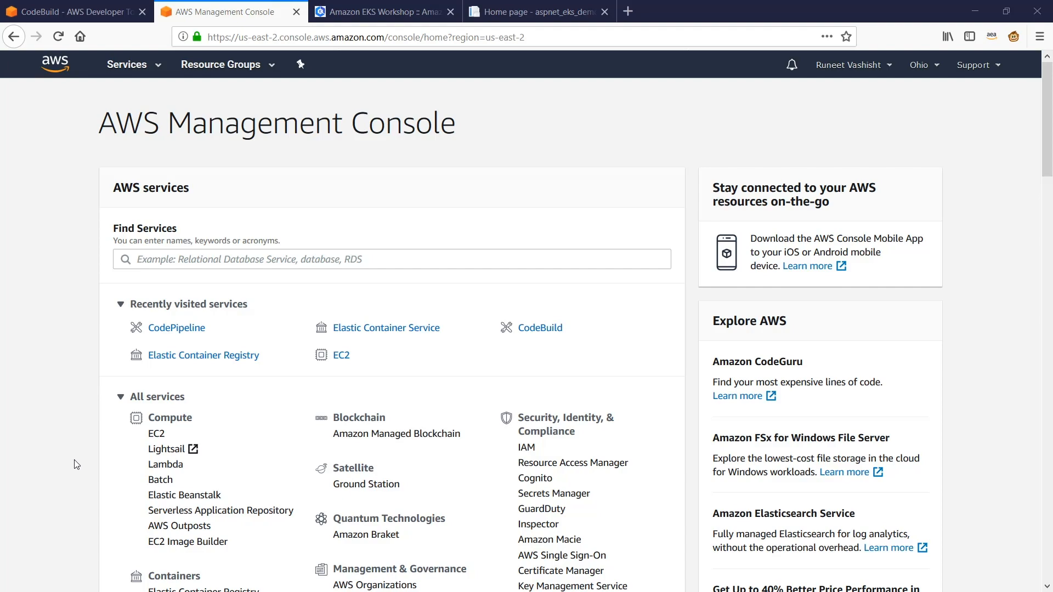
# - Open CodePipeline from the AWS services list and start a new pipeline named aspnet-eks-demo-1, keeping the new service role option
pyautogui.scroll(-3, 73, 449)
pyautogui.scroll(-20, 73, 449)
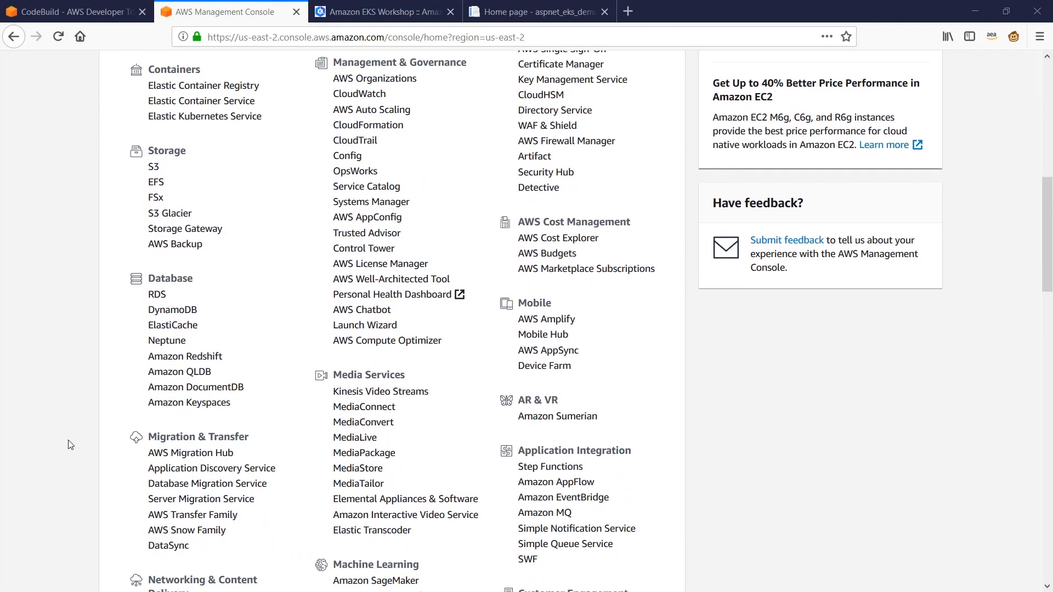
pyautogui.scroll(-2, 70, 445)
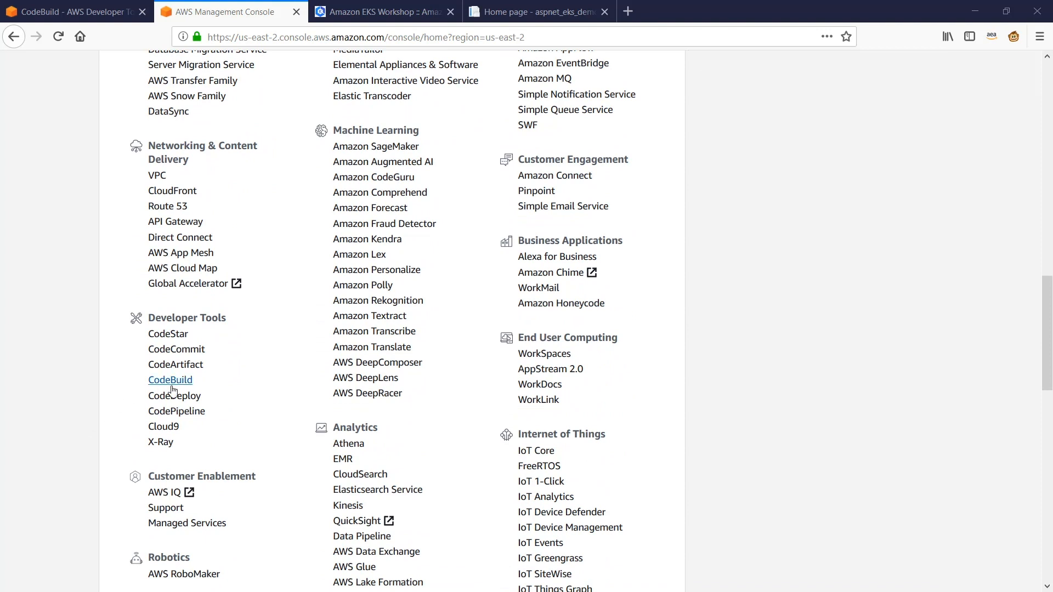
pyautogui.click(200, 419)
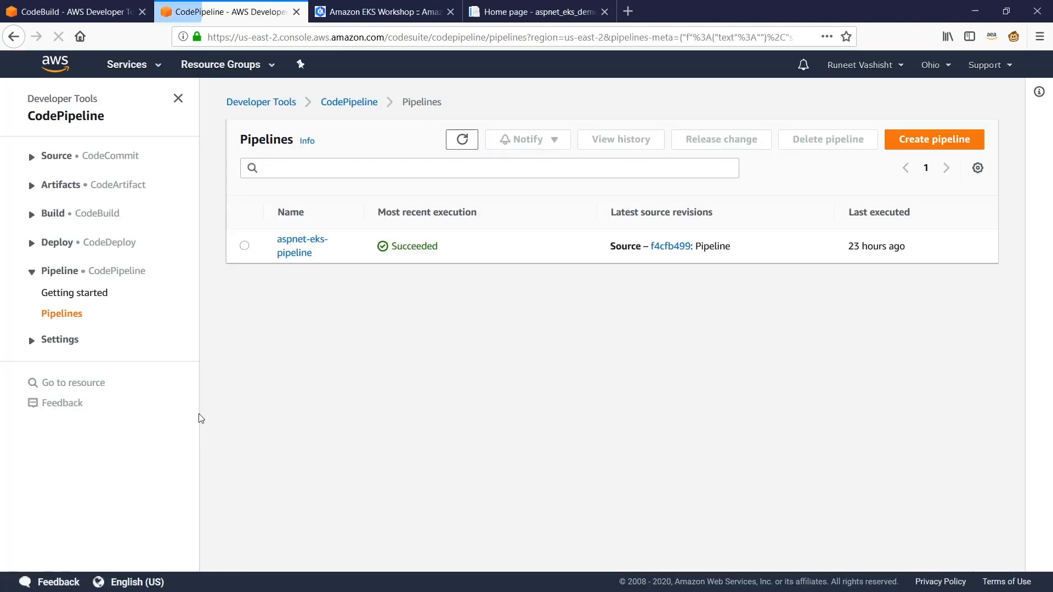
pyautogui.click(912, 141)
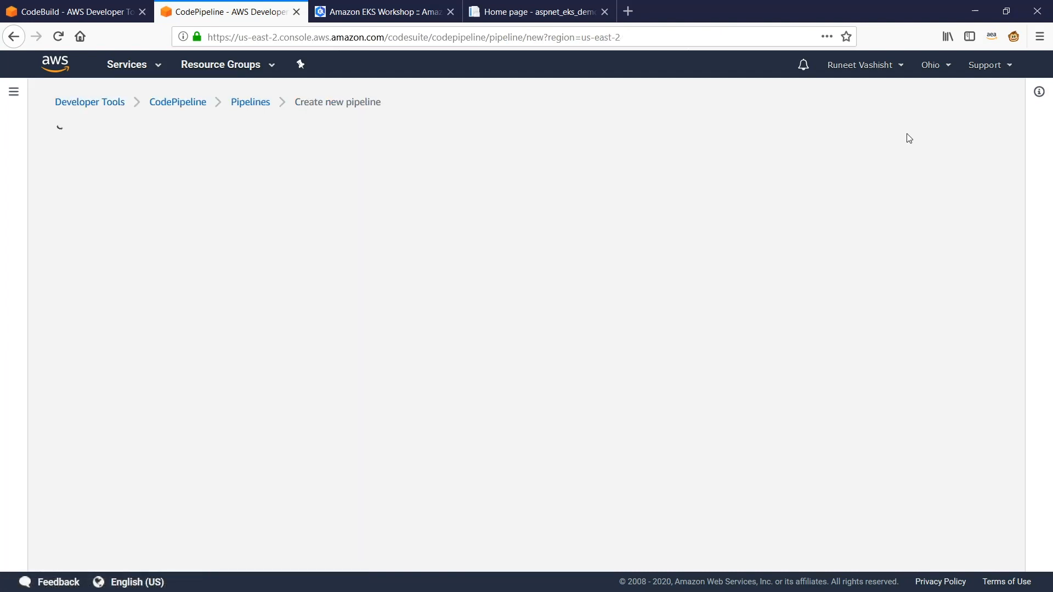
pyautogui.click(356, 243)
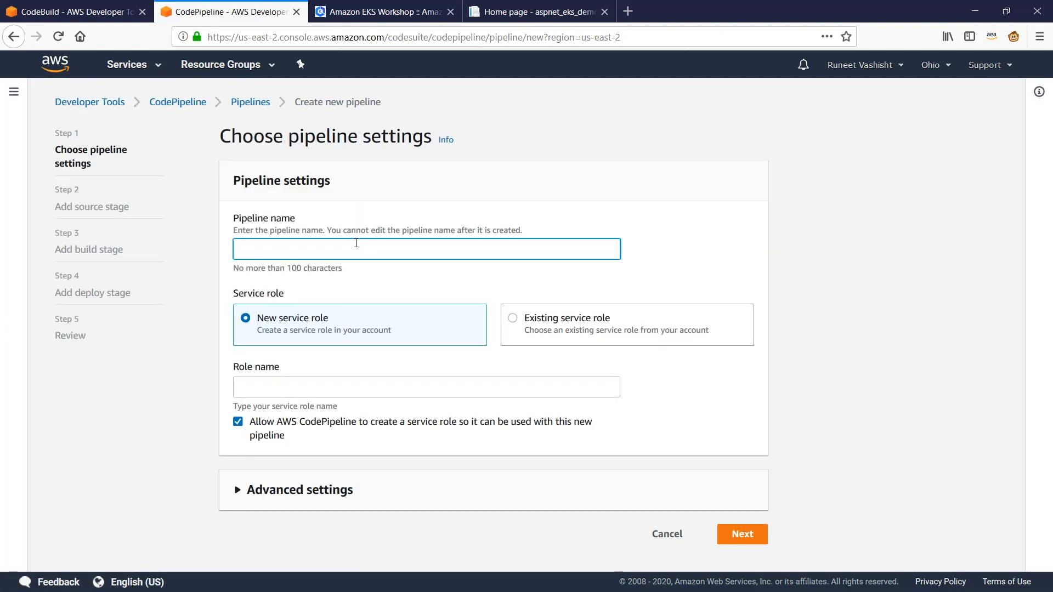
pyautogui.write('aspnet-eks-demo-1')
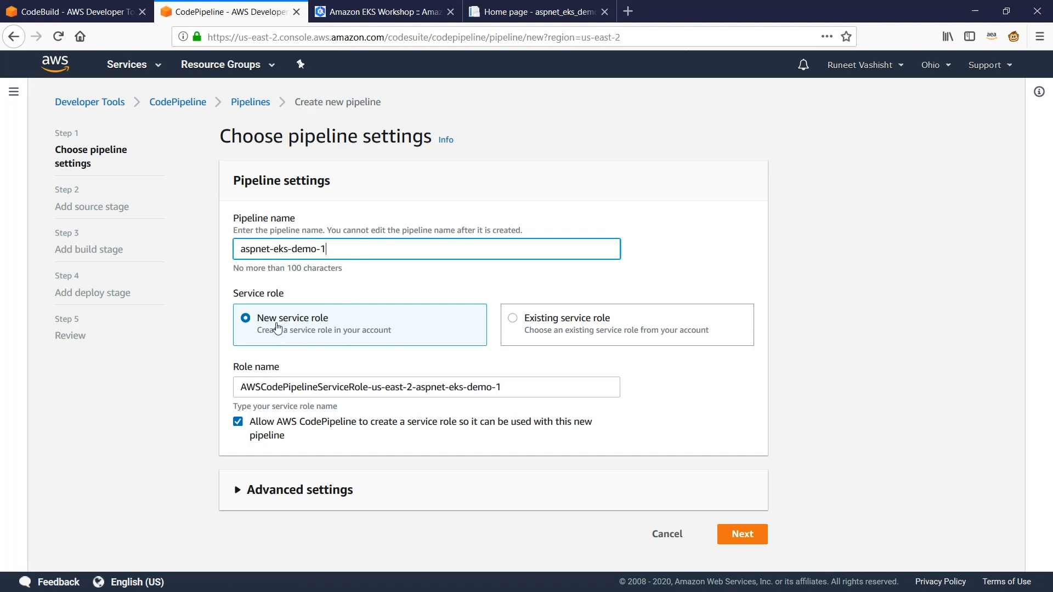
pyautogui.click(741, 537)
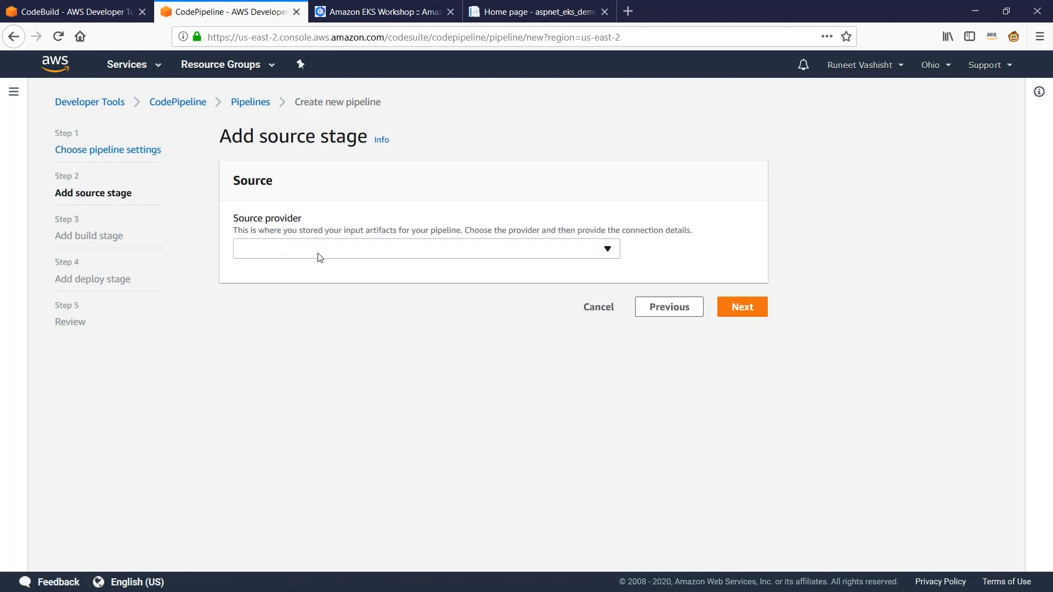
# - Configure the source stage with AWS CodeCommit as provider, the aspnet-eks-demo repository and the master branch
pyautogui.click(319, 257)
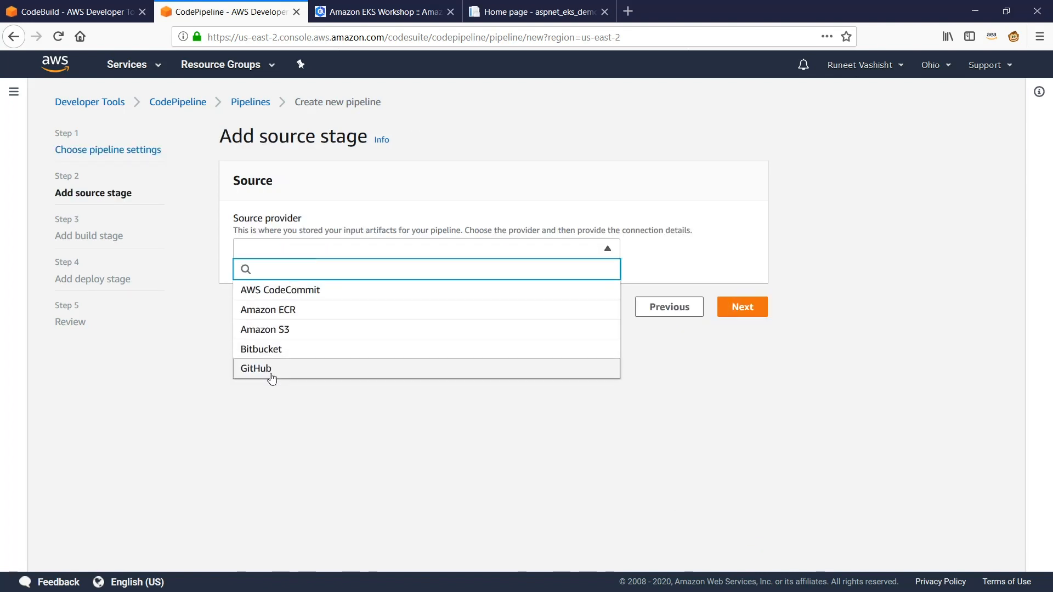
pyautogui.click(276, 294)
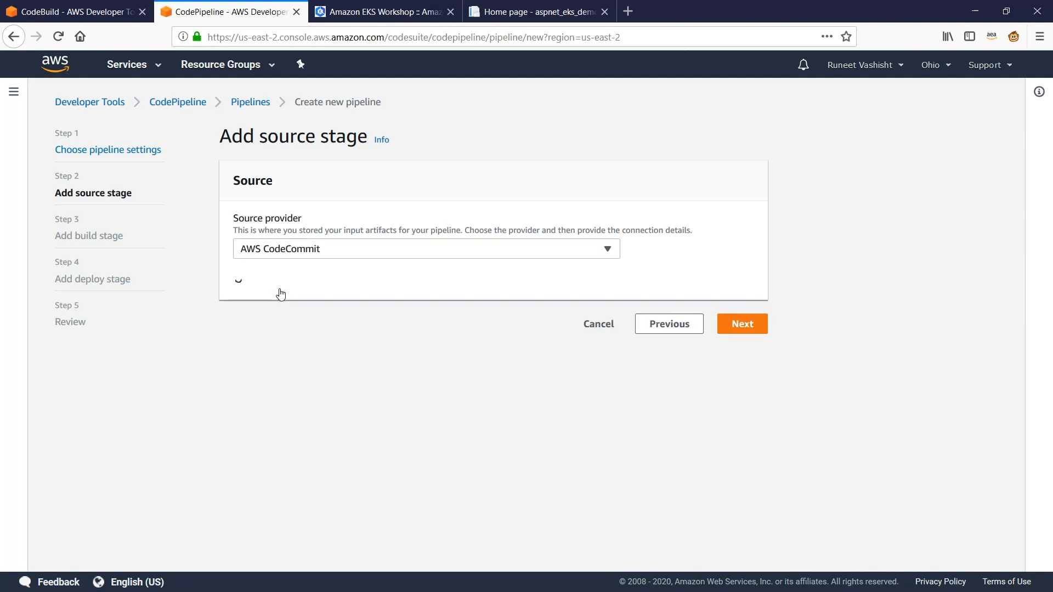
pyautogui.click(273, 305)
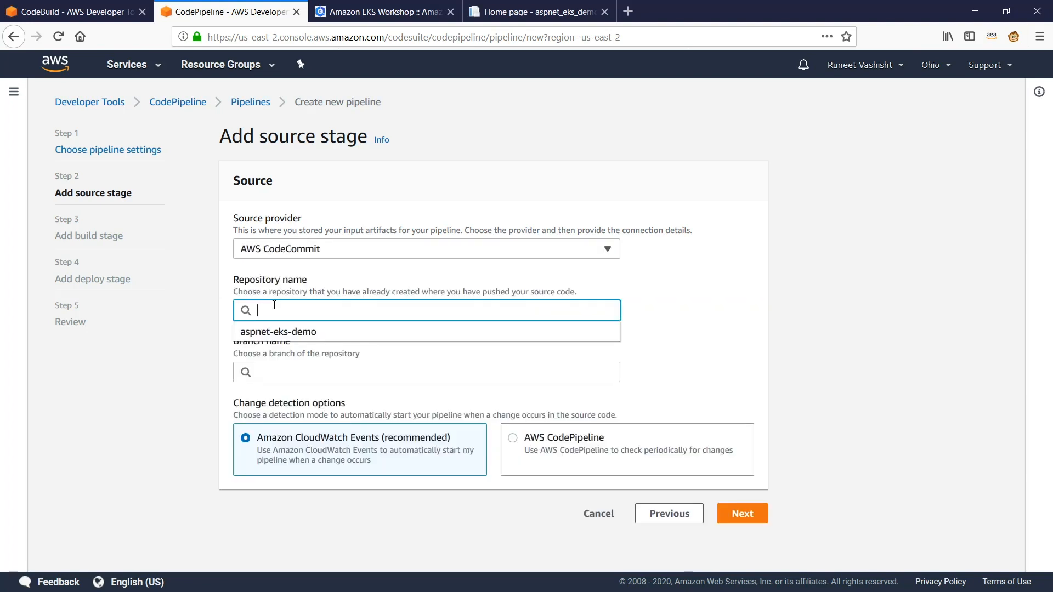
pyautogui.click(290, 332)
pyautogui.click(285, 380)
pyautogui.click(278, 394)
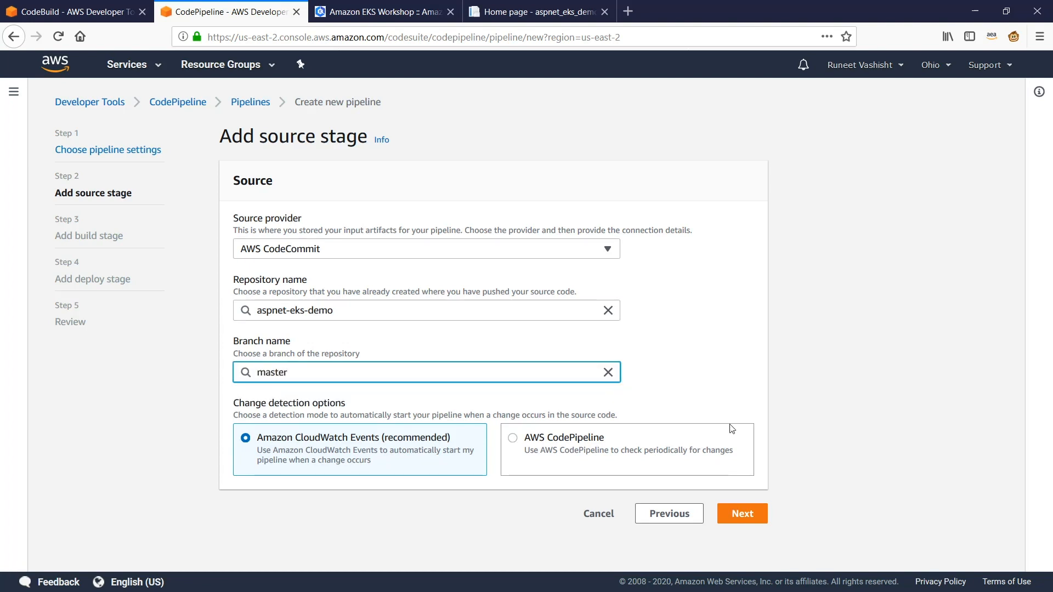
pyautogui.click(749, 516)
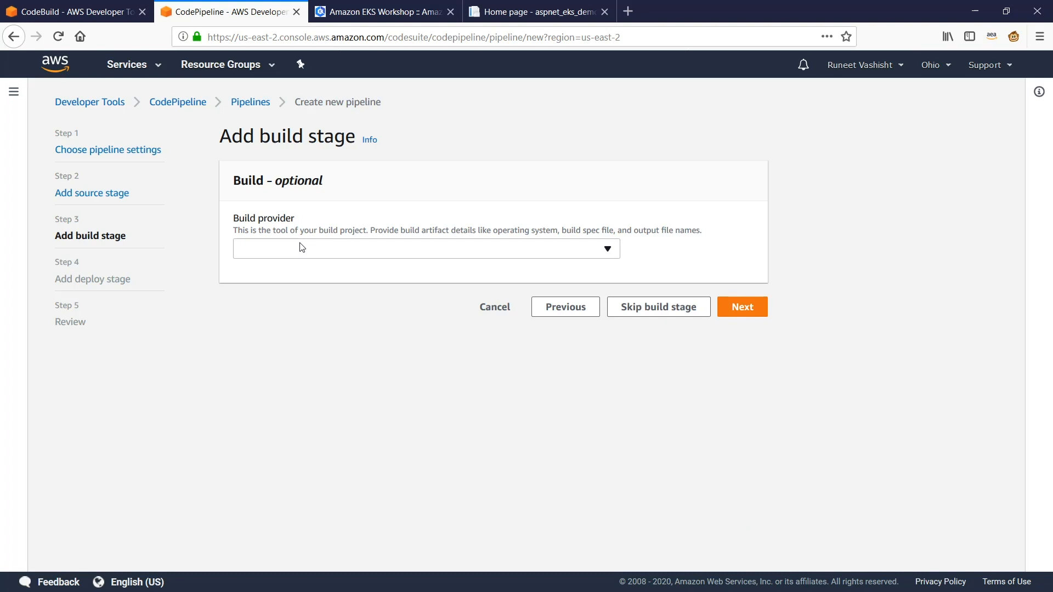
# - Configure the build stage with AWS CodeBuild as provider and the aspnet-eks-demo-1 project
pyautogui.click(301, 247)
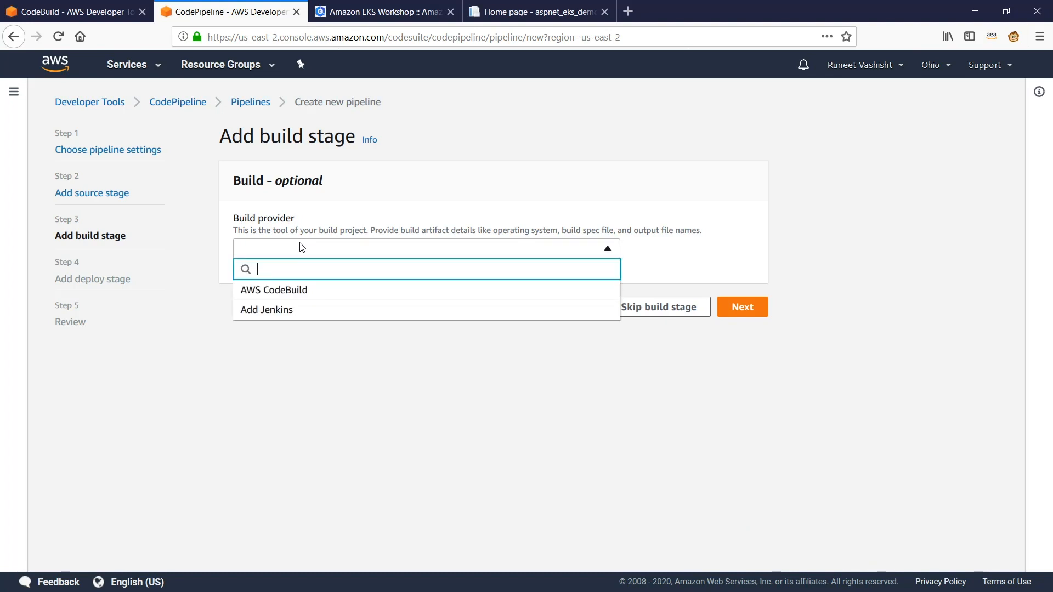
pyautogui.click(271, 296)
pyautogui.click(311, 369)
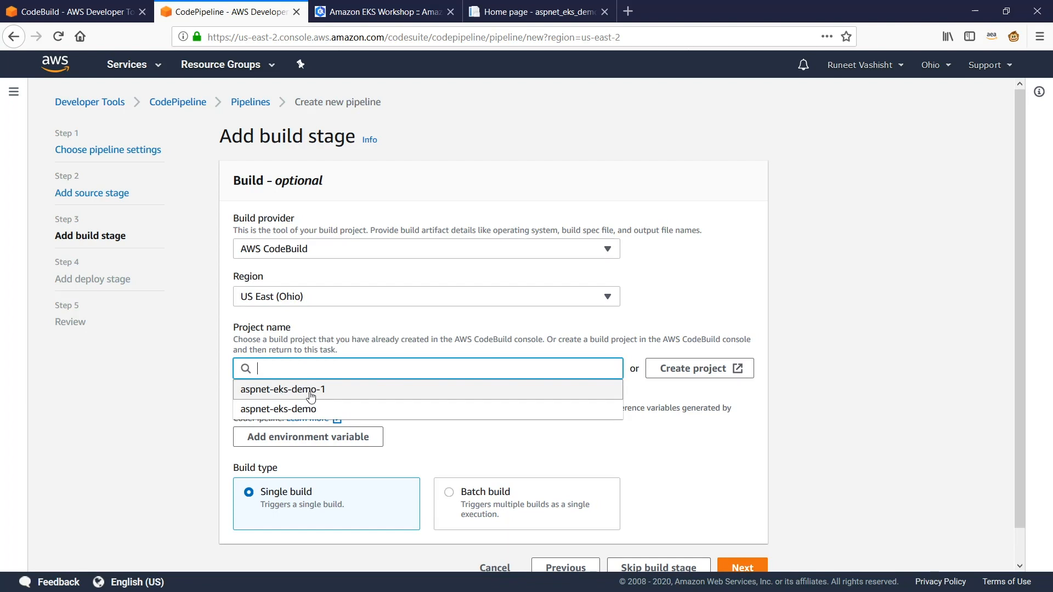
pyautogui.click(311, 392)
pyautogui.scroll(-1, 651, 325)
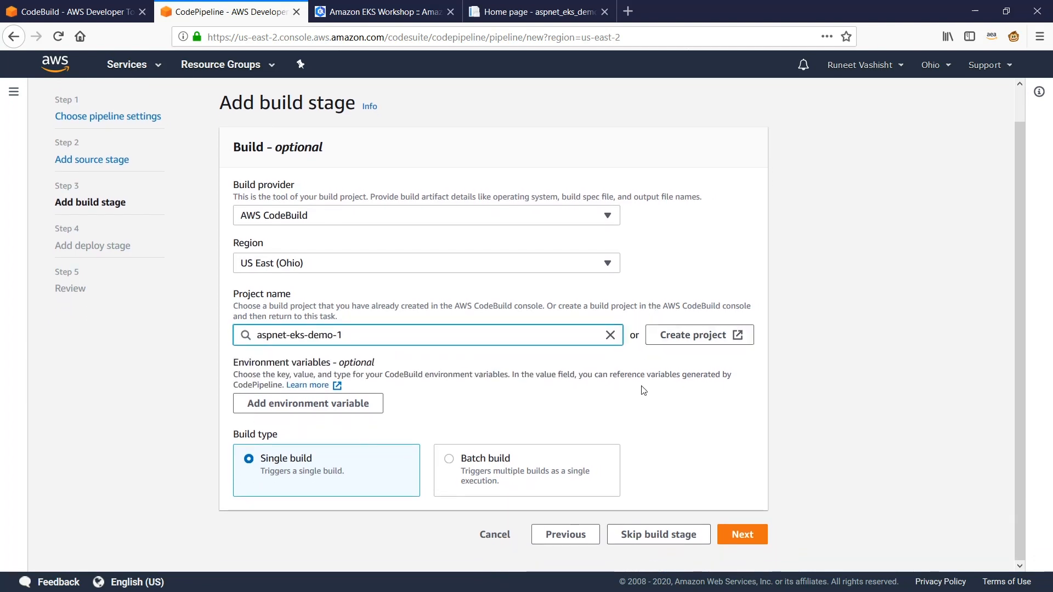
pyautogui.click(740, 535)
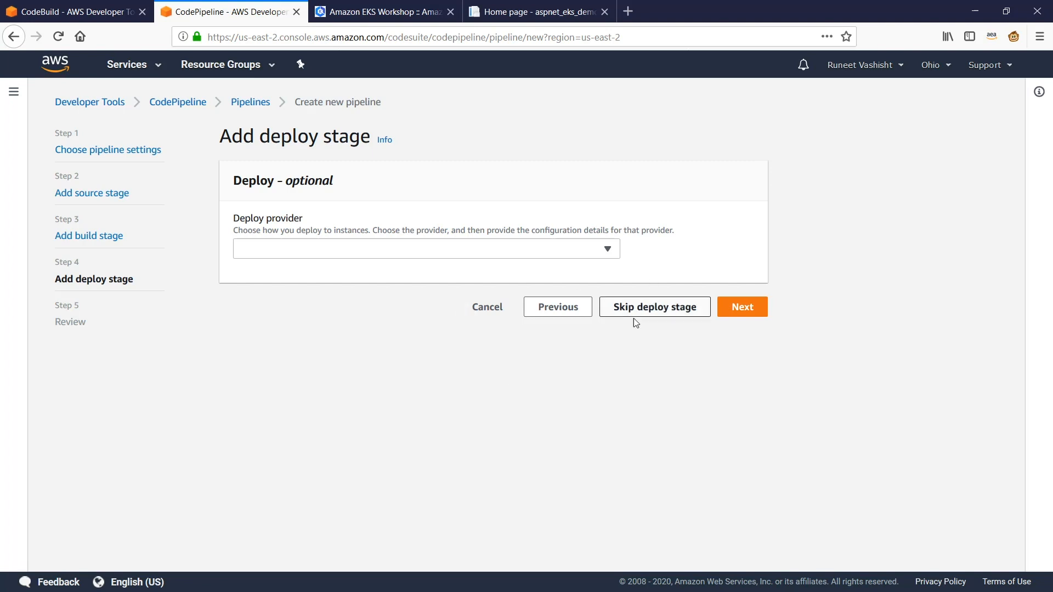
# - Skip the deploy stage and create the pipeline from the review page
pyautogui.click(648, 312)
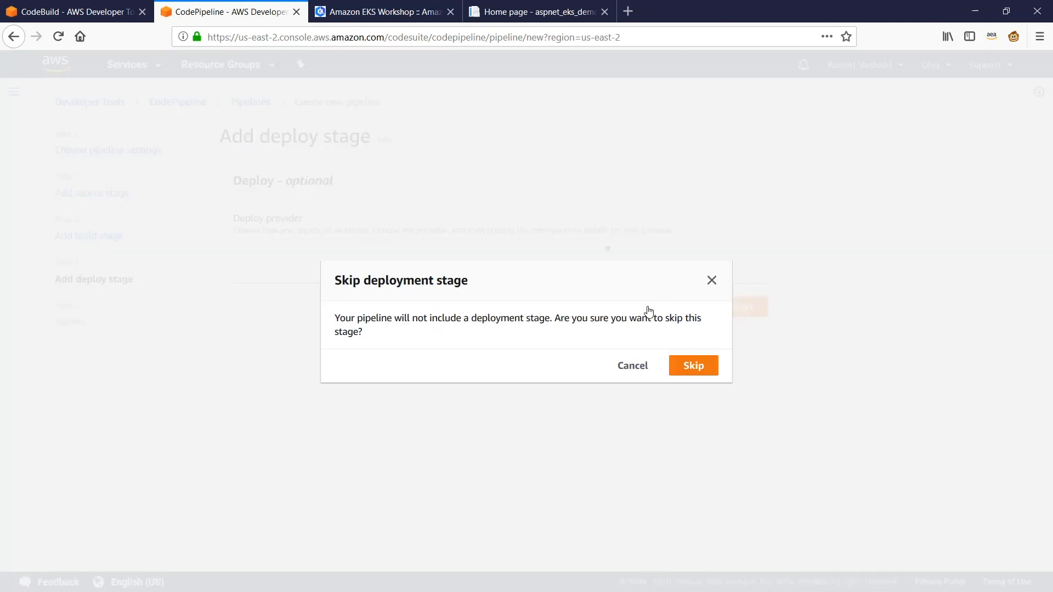
pyautogui.click(692, 366)
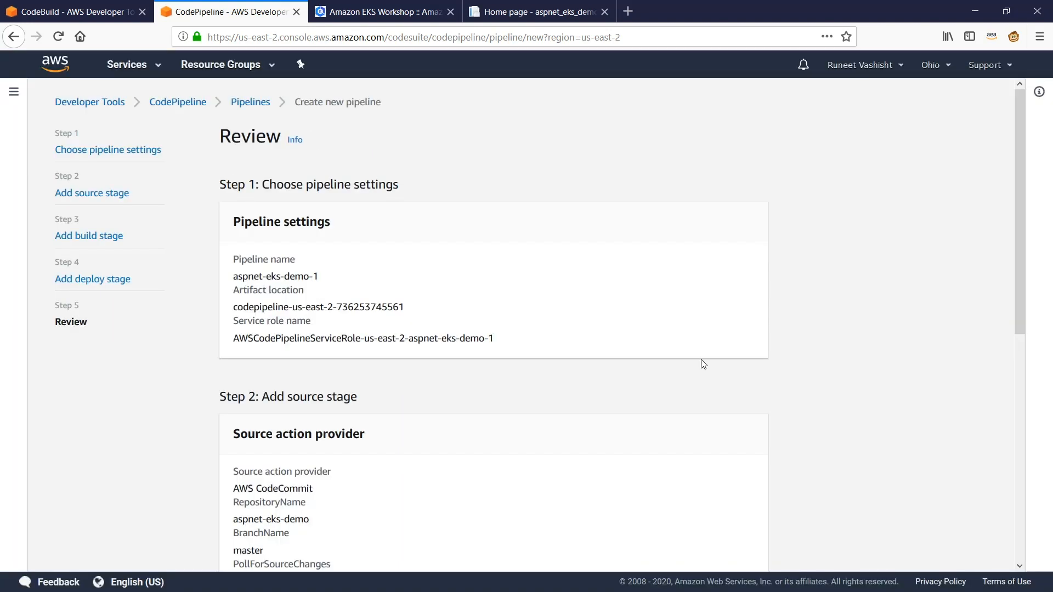
pyautogui.scroll(-10, 700, 364)
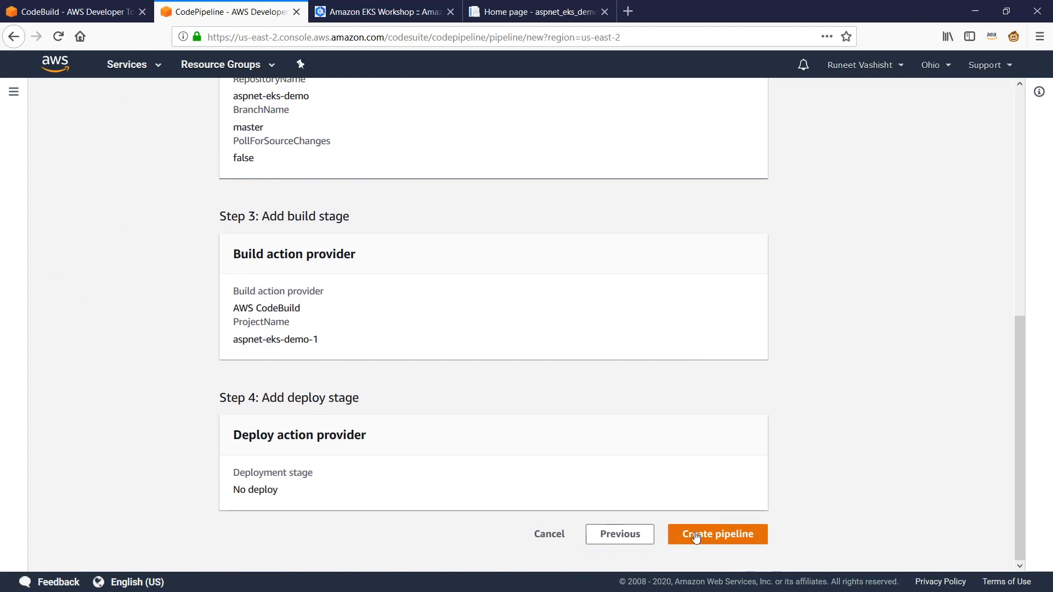
pyautogui.click(695, 537)
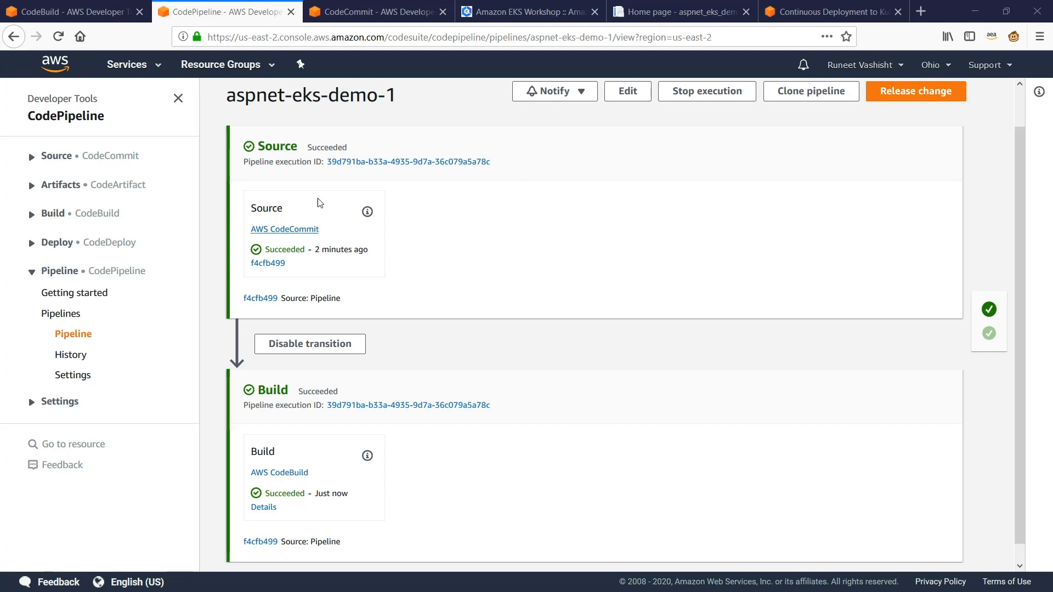
# - Check the CodeCommit repository files and the pipeline's Build stage status, and open the blog diagram on continuous deployment to Kubernetes
pyautogui.click(360, 13)
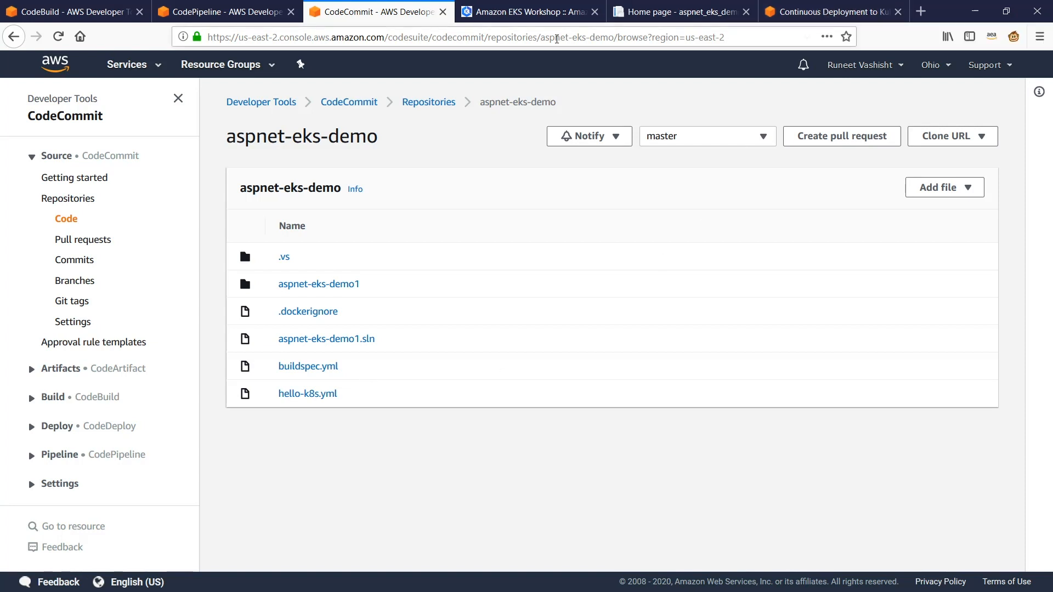
pyautogui.click(233, 16)
pyautogui.scroll(-1, 383, 325)
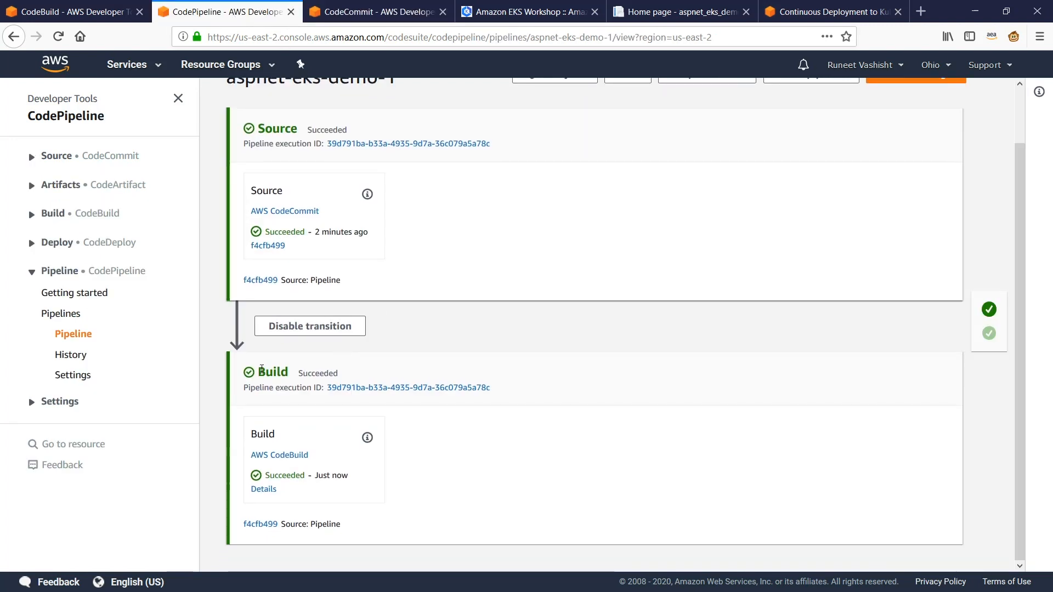
pyautogui.moveTo(256, 373); pyautogui.dragTo(391, 373)
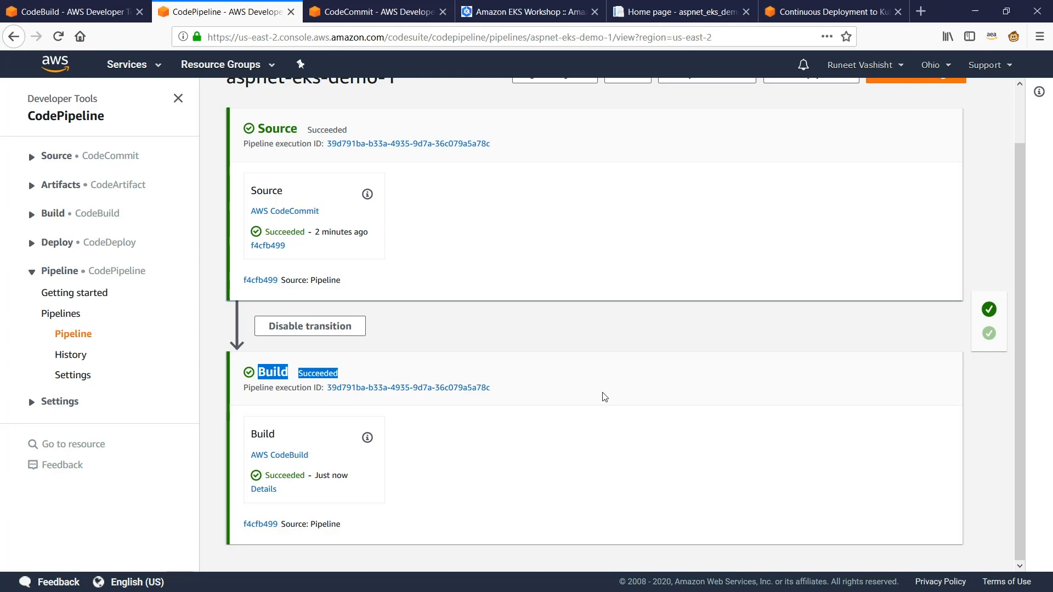
pyautogui.click(567, 414)
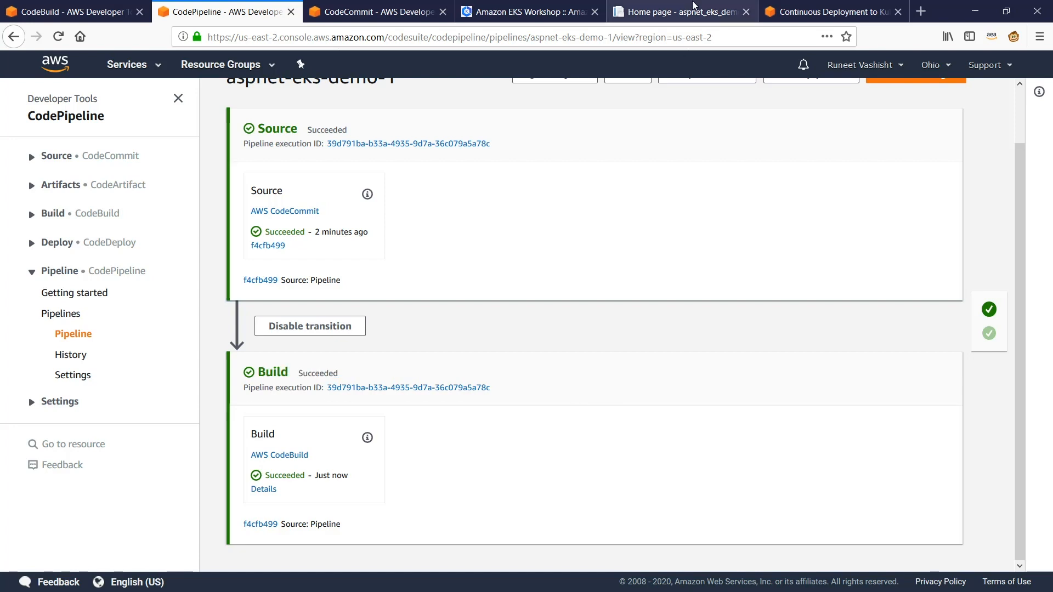
pyautogui.click(811, 11)
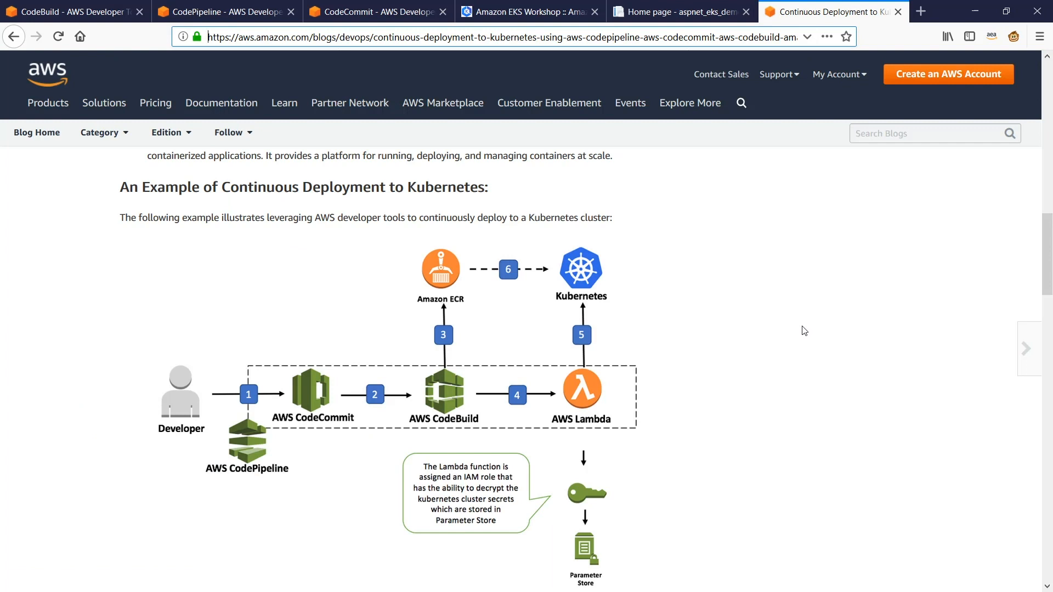